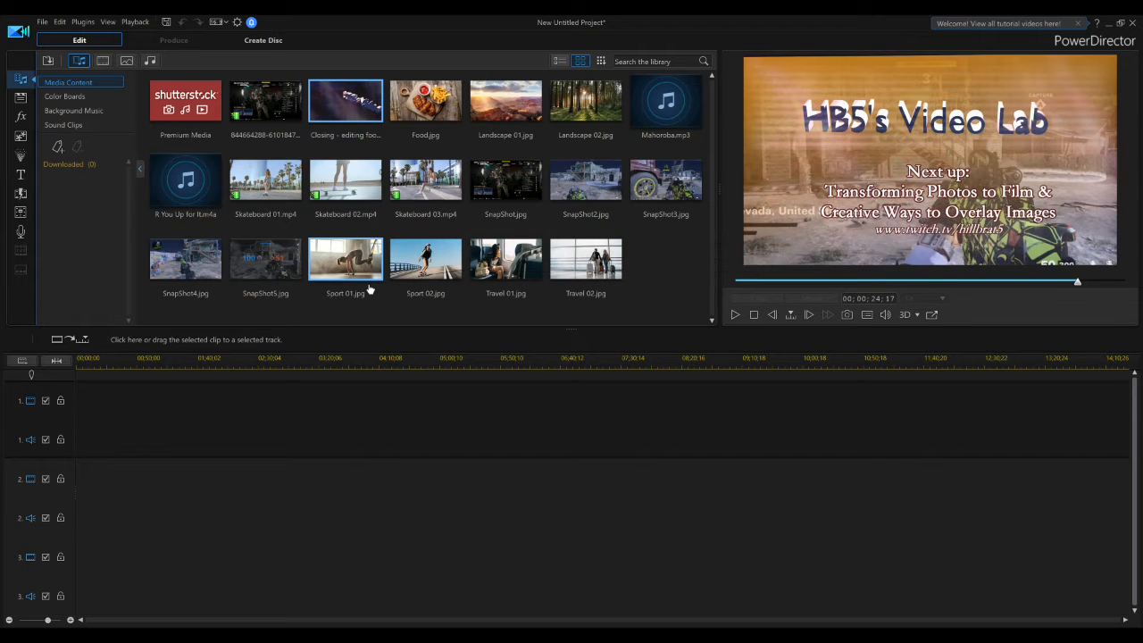
# Preview the gameplay video at about 00;01;59;05 and take a snapshot of that frame
pyautogui.click(276, 109)
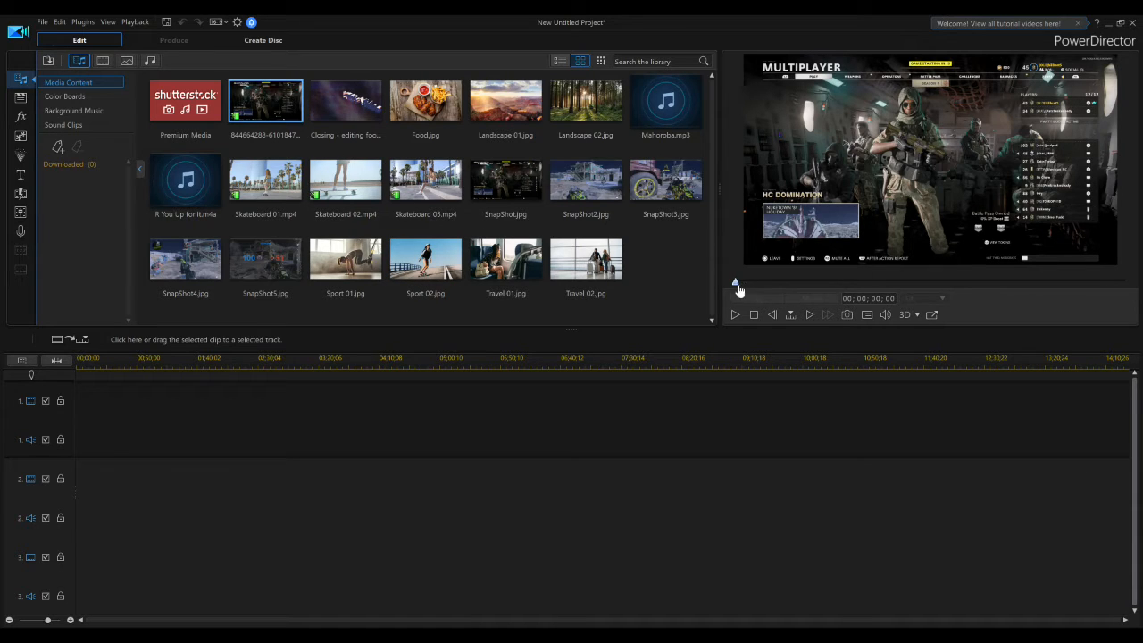
pyautogui.moveTo(736, 284); pyautogui.dragTo(802, 286)
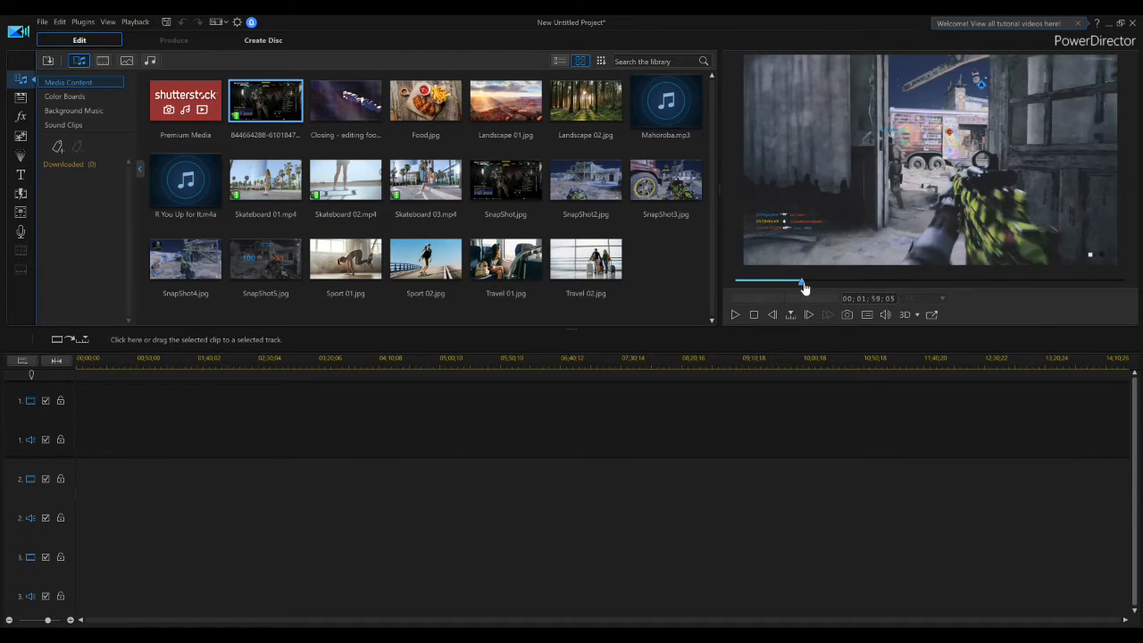
pyautogui.click(848, 315)
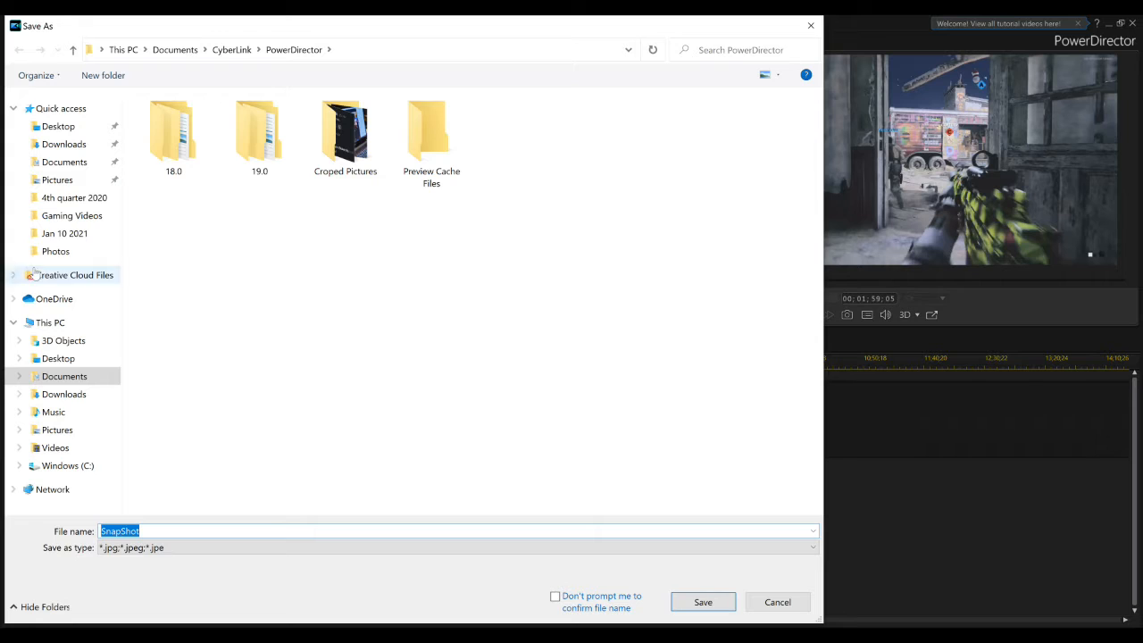
# Save the snapshot as SnapShot6 in the Photos folder inside Gaming Videos
pyautogui.click(71, 215)
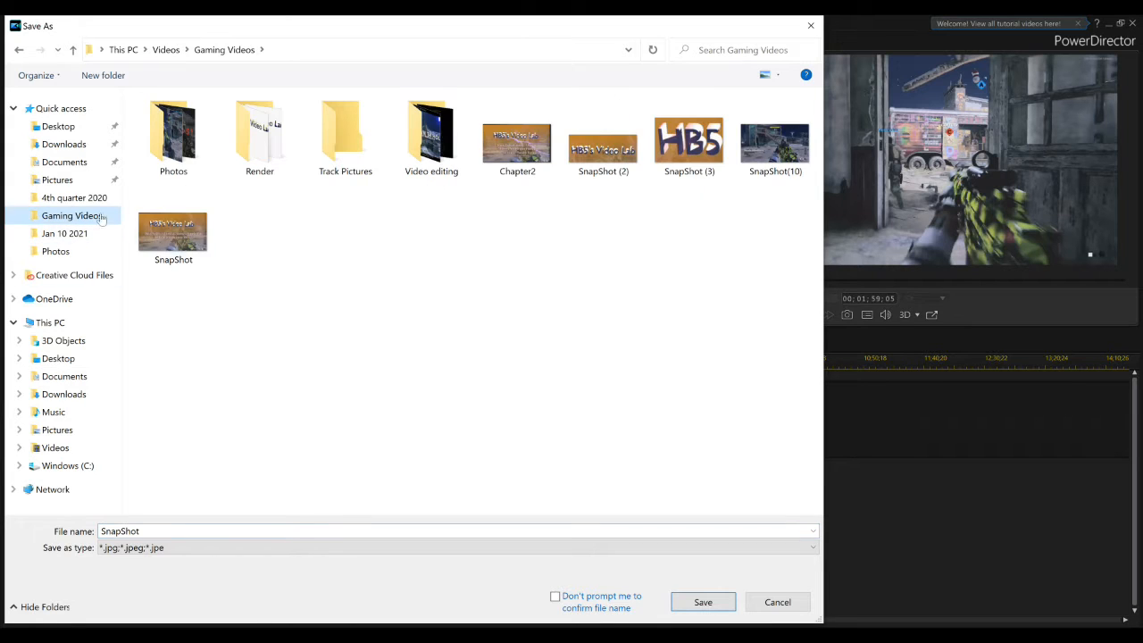
pyautogui.doubleClick(172, 147)
pyautogui.click(252, 531)
pyautogui.doubleClick(252, 531)
pyautogui.press('End')
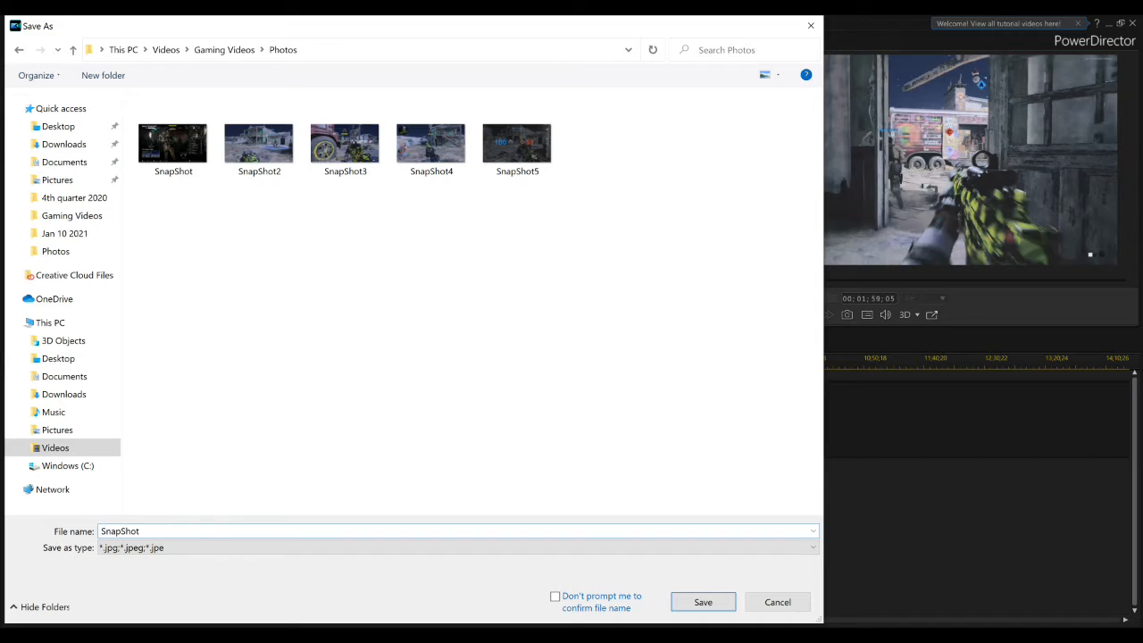
pyautogui.write('6')
pyautogui.click(705, 603)
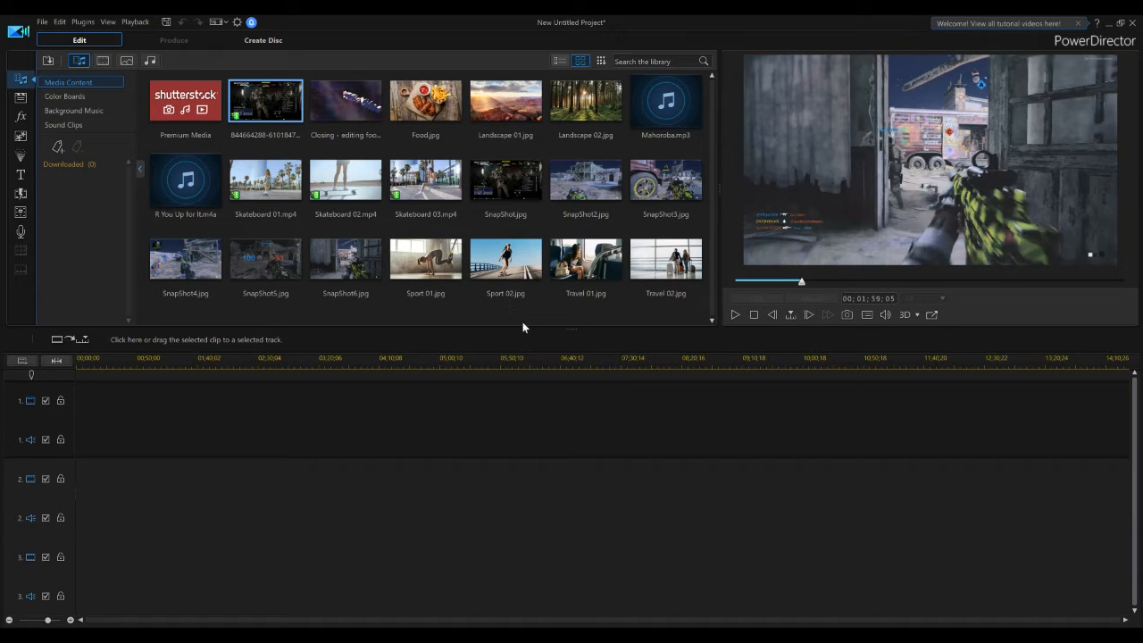
# Place SnapShot.jpg at the start of video track 1 and extend its duration to about 00;00;07;04
pyautogui.click(515, 182)
pyautogui.moveTo(514, 182)
pyautogui.mouseDown()
pyautogui.moveTo(144, 390)
pyautogui.moveTo(86, 391)
pyautogui.moveTo(77, 409)
pyautogui.mouseUp()
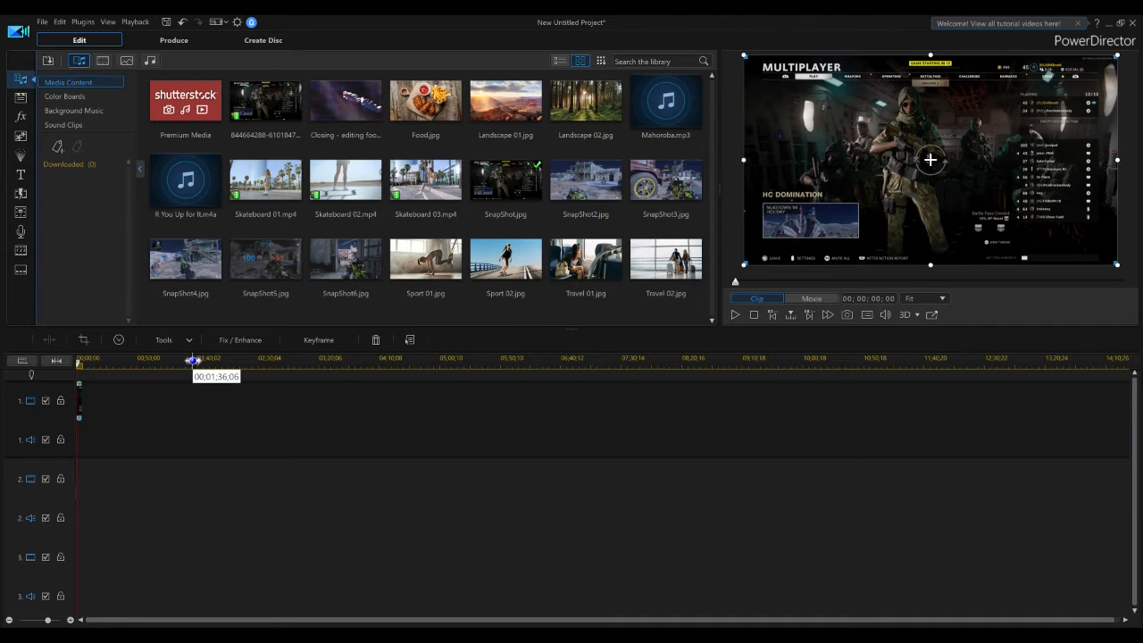
pyautogui.moveTo(193, 359); pyautogui.dragTo(625, 360)
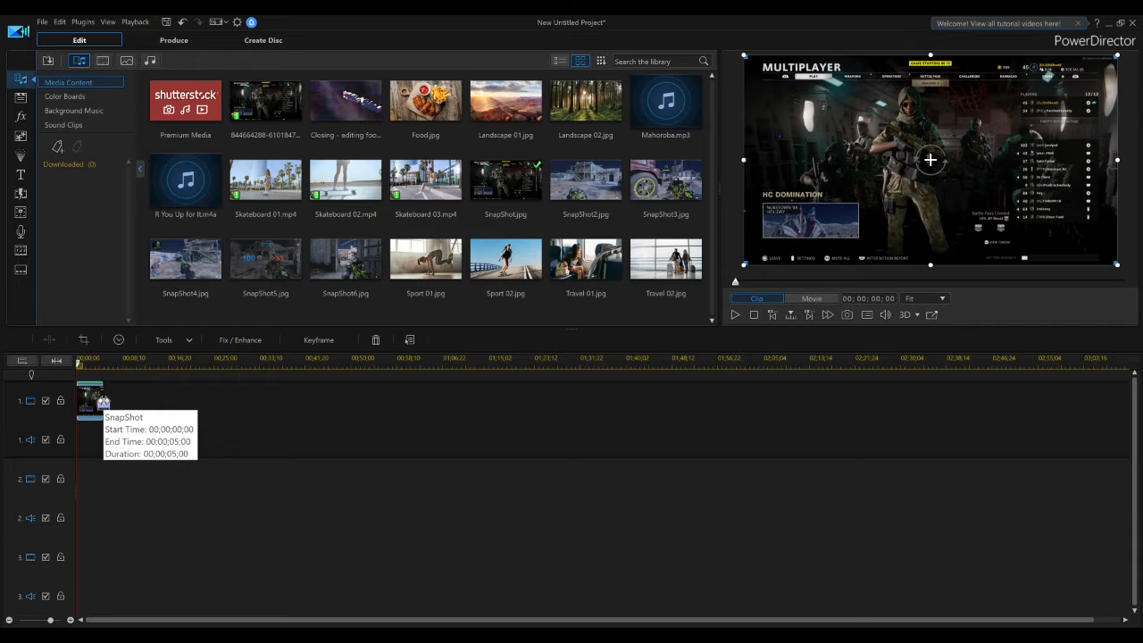
pyautogui.press('End')
pyautogui.moveTo(104, 401)
pyautogui.mouseDown()
pyautogui.moveTo(147, 405)
pyautogui.moveTo(115, 407)
pyautogui.mouseUp()
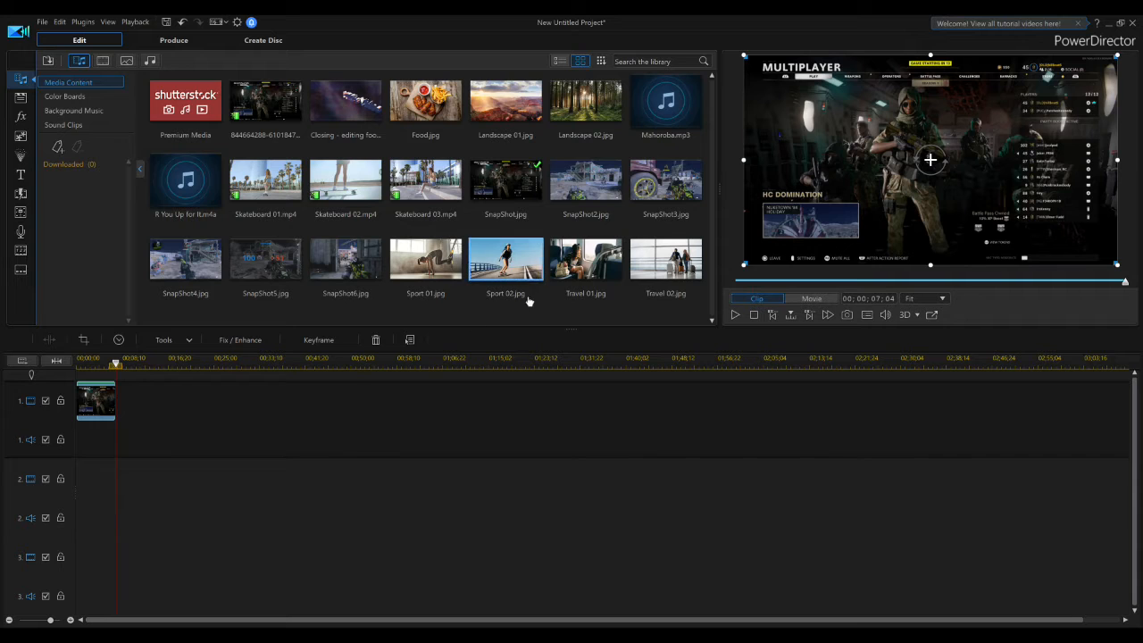
# Add SnapShot2.jpg through SnapShot6.jpg in order on video track 1, each directly after the previous photo
pyautogui.moveTo(586, 183); pyautogui.dragTo(117, 409)
pyautogui.moveTo(665, 183); pyautogui.dragTo(145, 411)
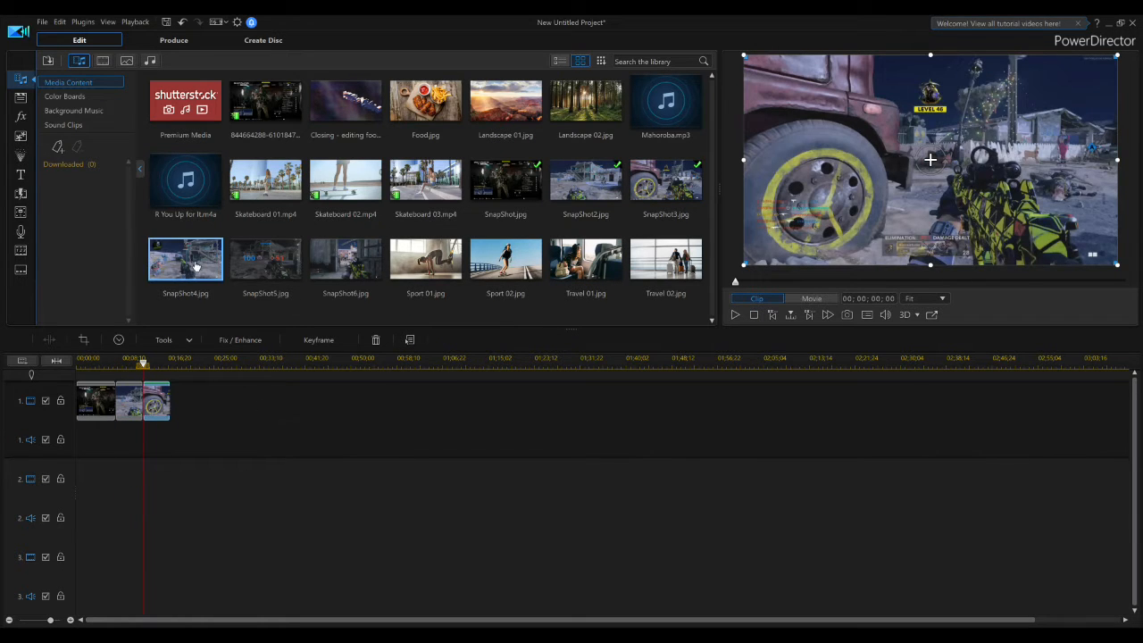
pyautogui.moveTo(196, 265); pyautogui.dragTo(173, 412)
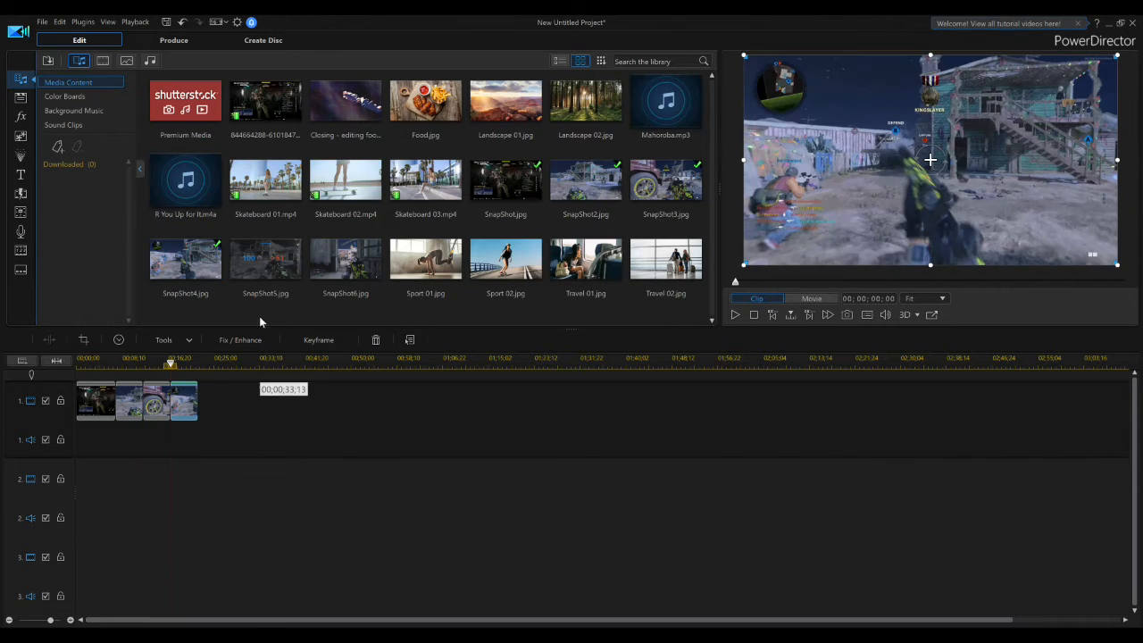
pyautogui.moveTo(262, 268); pyautogui.dragTo(198, 415)
pyautogui.moveTo(341, 259); pyautogui.dragTo(229, 418)
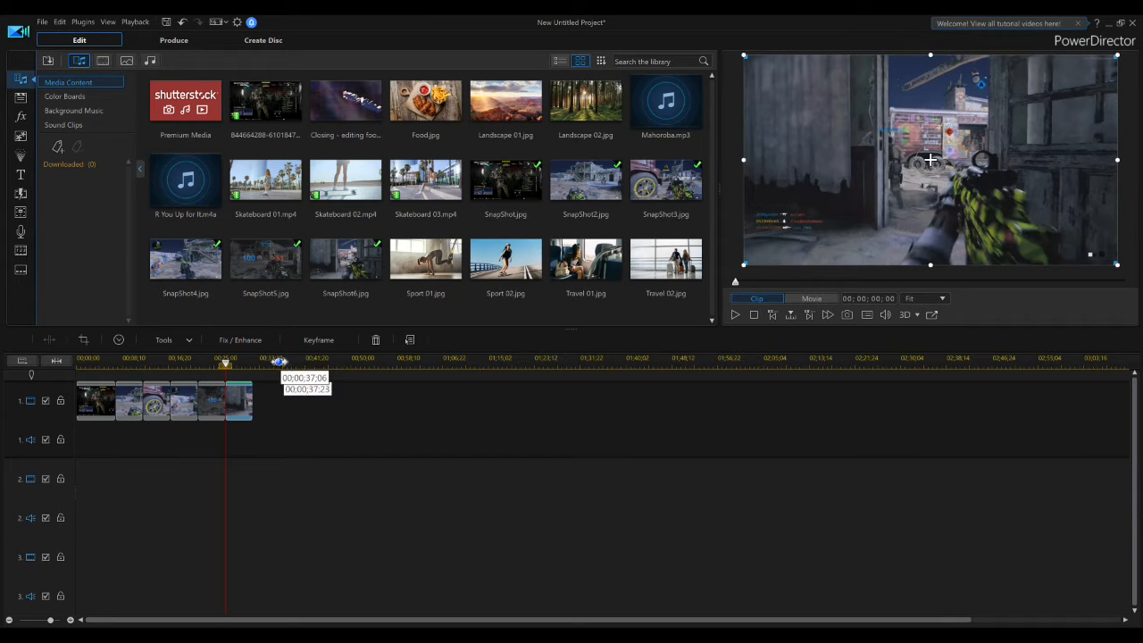
# Move the SnapShot6 clip further along track 1 to leave a gap, and extend SnapShot5 to about 00;00;09;23
pyautogui.moveTo(225, 362); pyautogui.dragTo(121, 362)
pyautogui.moveTo(239, 403); pyautogui.dragTo(311, 406)
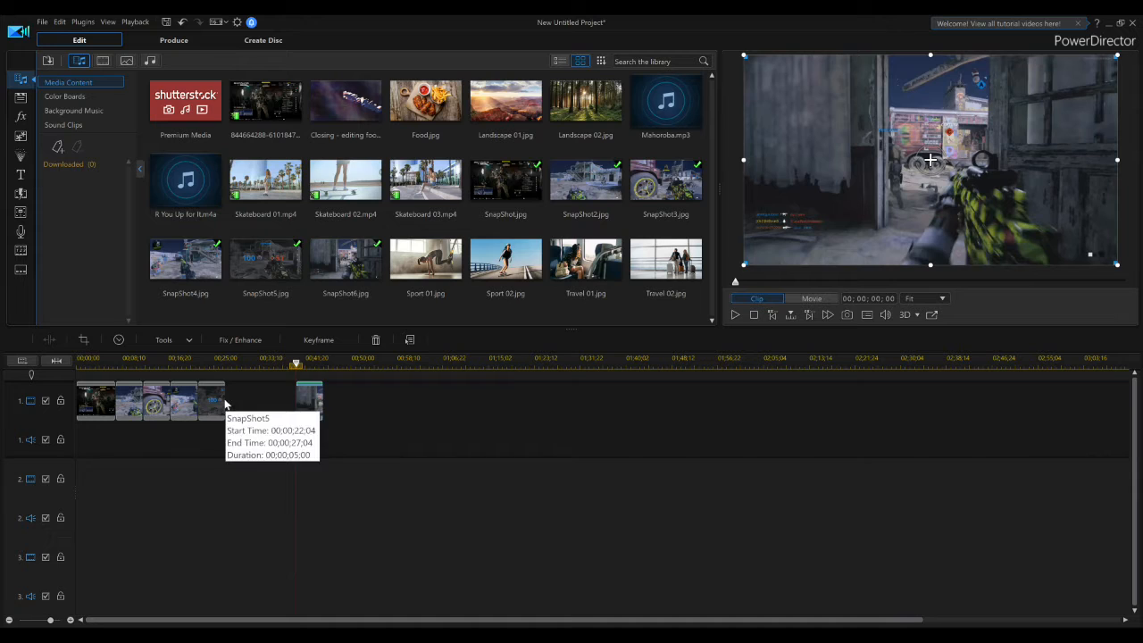
pyautogui.click(224, 404)
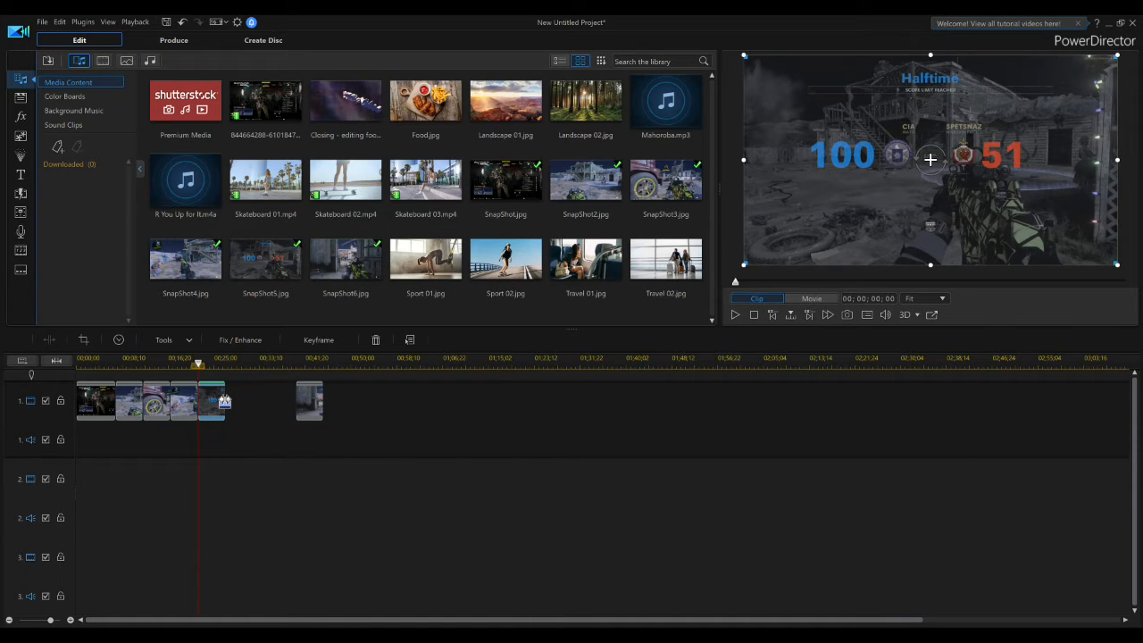
pyautogui.moveTo(224, 401); pyautogui.dragTo(252, 399)
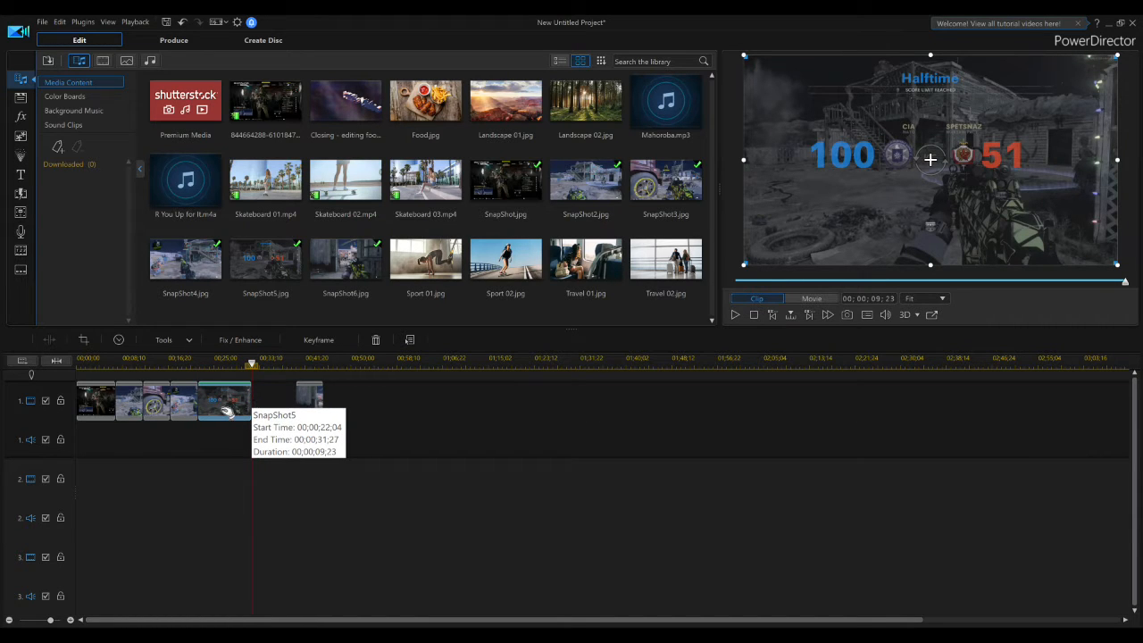
# Close the gap on track 1 by moving SnapShot6 back against the end of SnapShot5
pyautogui.click(229, 408)
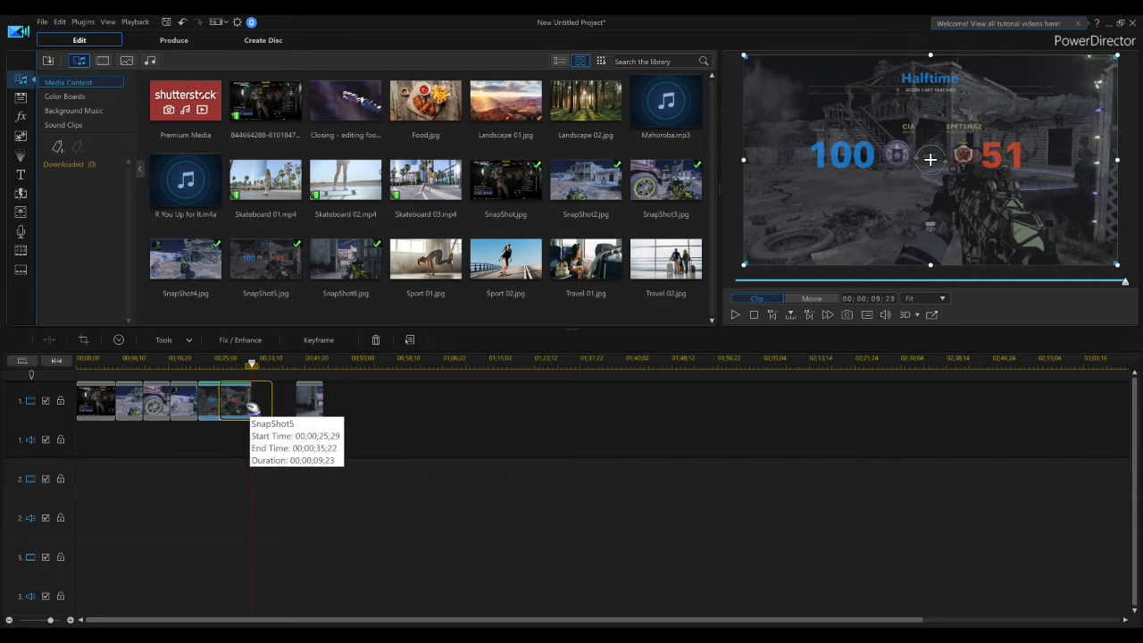
pyautogui.moveTo(302, 393); pyautogui.dragTo(275, 402)
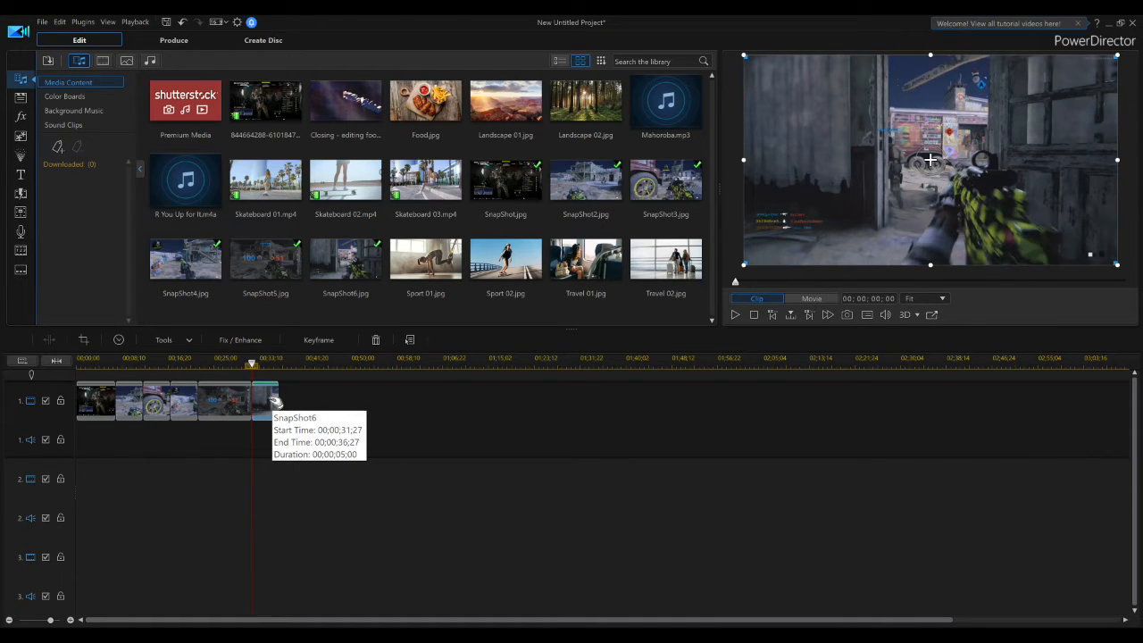
pyautogui.moveTo(275, 402)
pyautogui.mouseDown()
pyautogui.moveTo(312, 403)
pyautogui.moveTo(275, 398)
pyautogui.mouseUp()
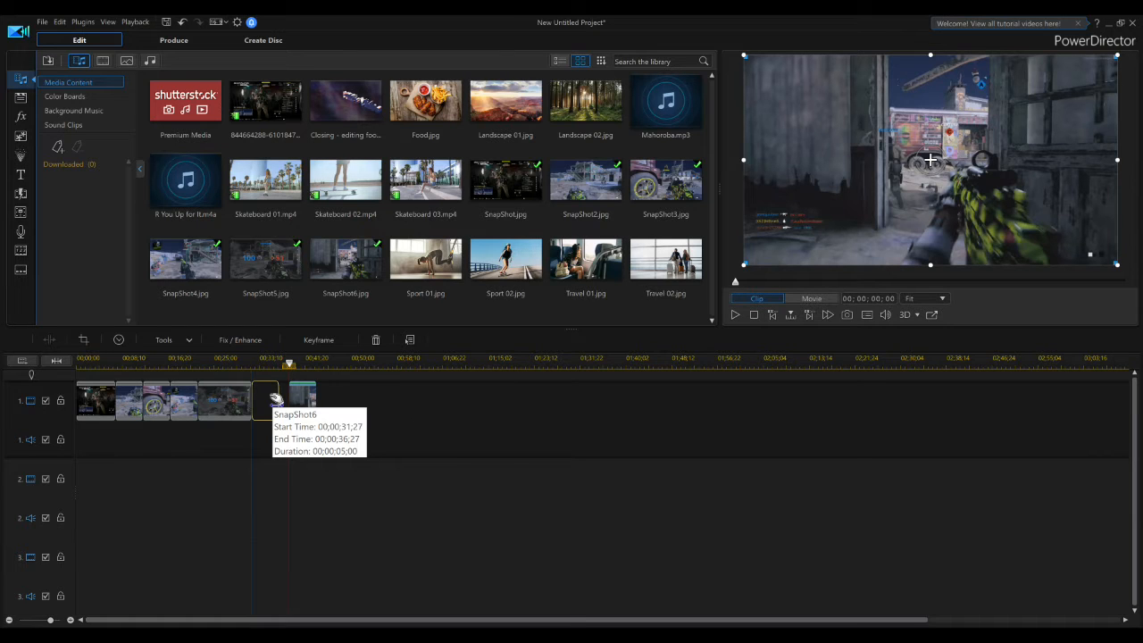
pyautogui.moveTo(275, 398); pyautogui.dragTo(275, 398)
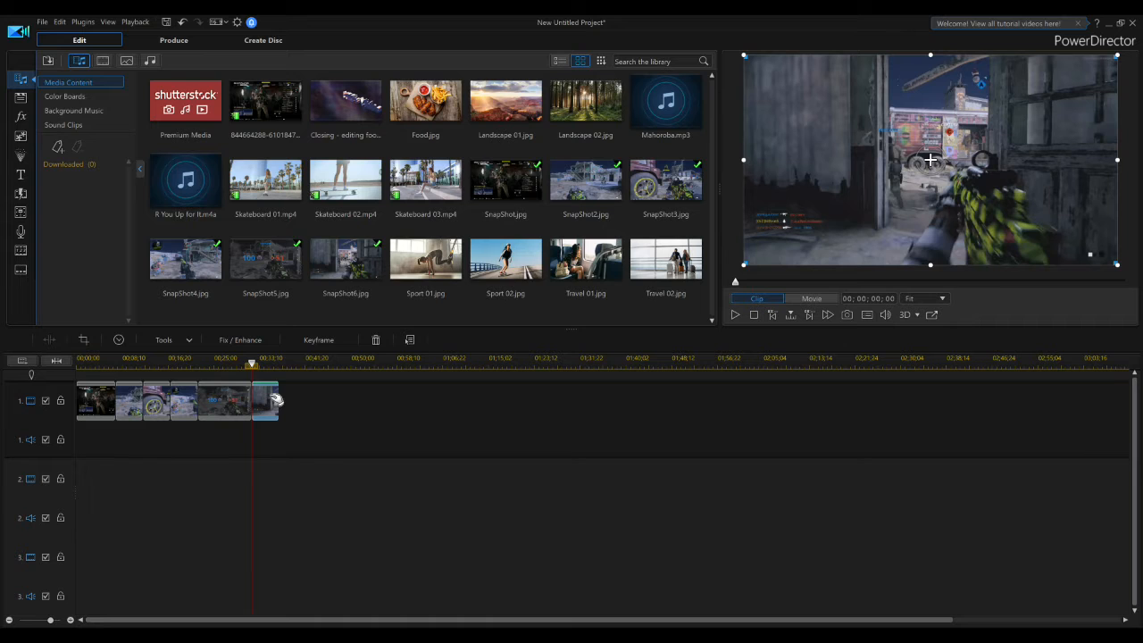
# Play the photo sequence from the start of the timeline to review the hard cuts between clips
pyautogui.moveTo(250, 362); pyautogui.dragTo(111, 358)
pyautogui.click(96, 400)
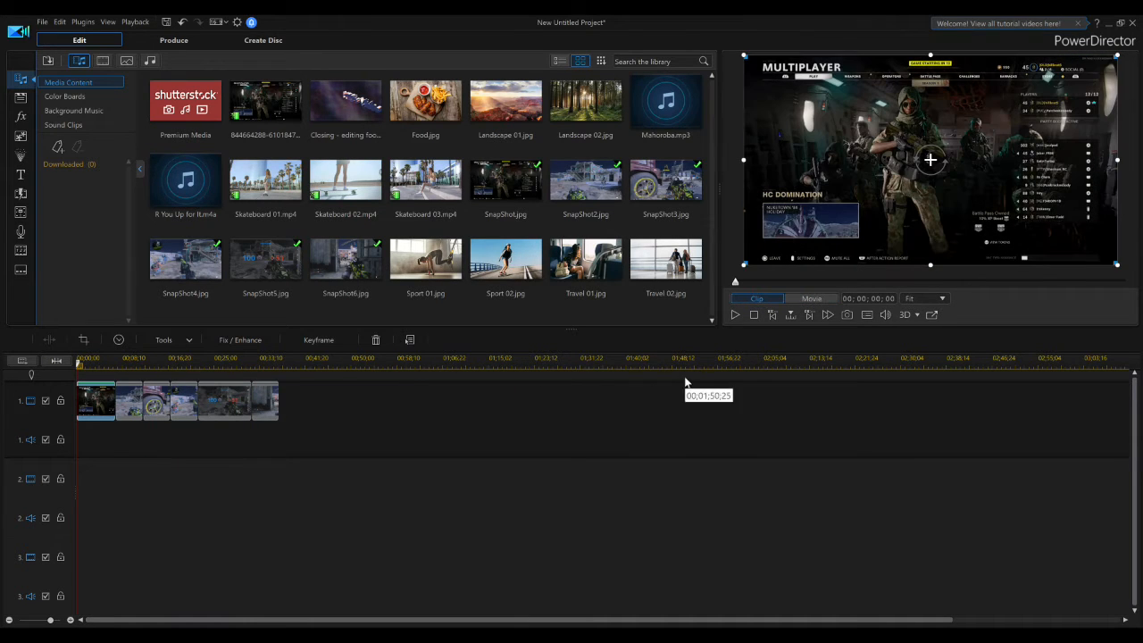
pyautogui.click(735, 316)
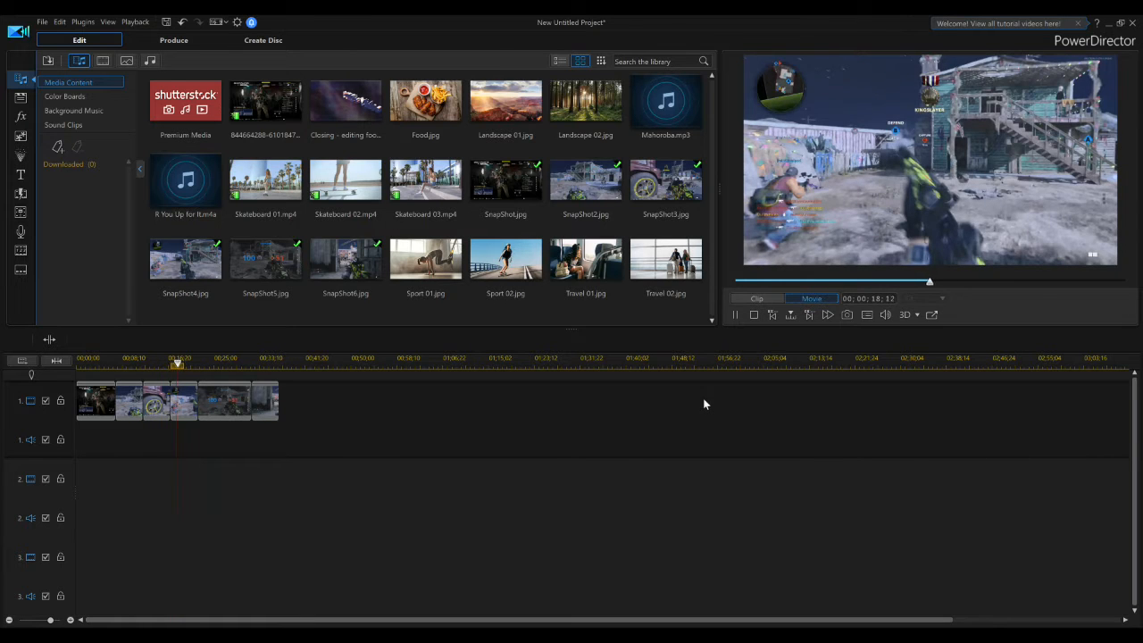
pyautogui.click(735, 316)
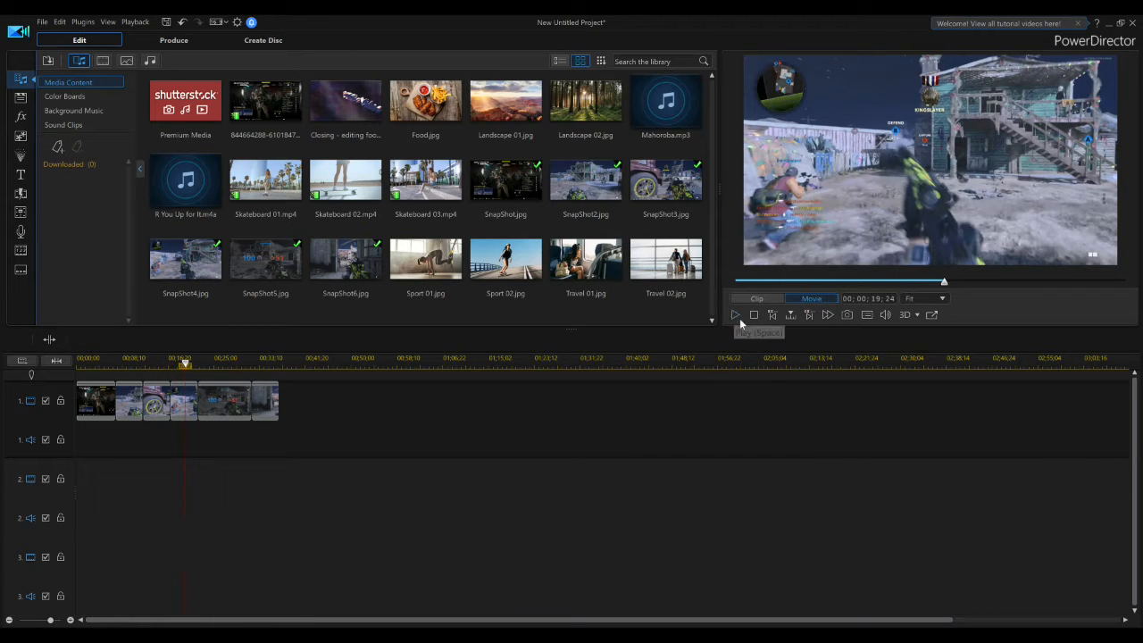
# Display the transition library and set the default transition behavior to Overlap in the editing preferences
pyautogui.click(21, 195)
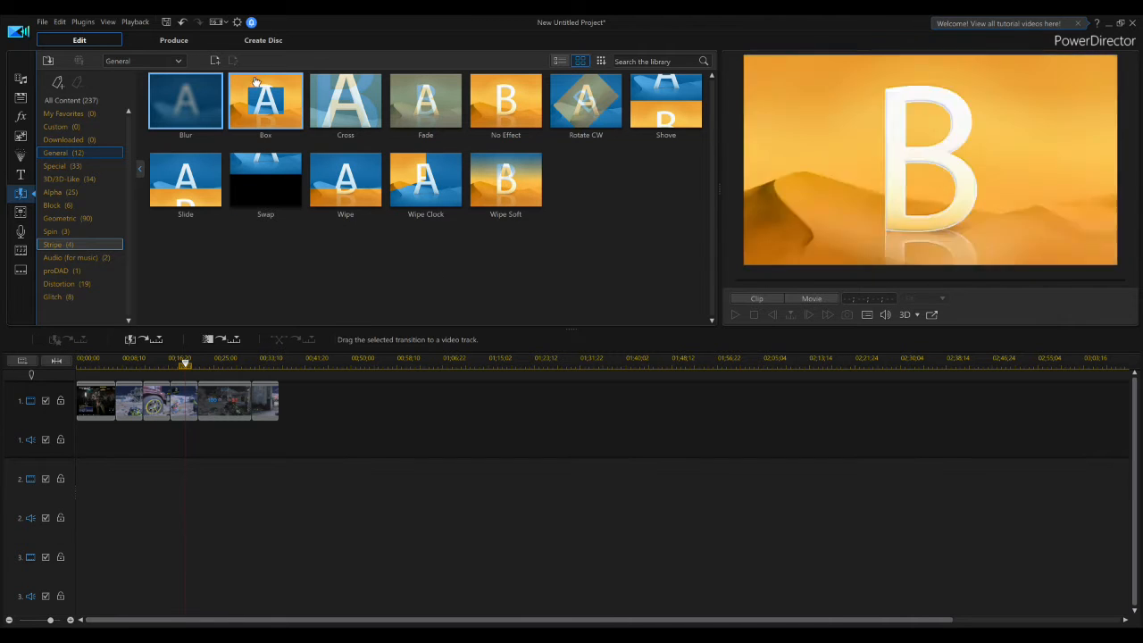
pyautogui.click(238, 25)
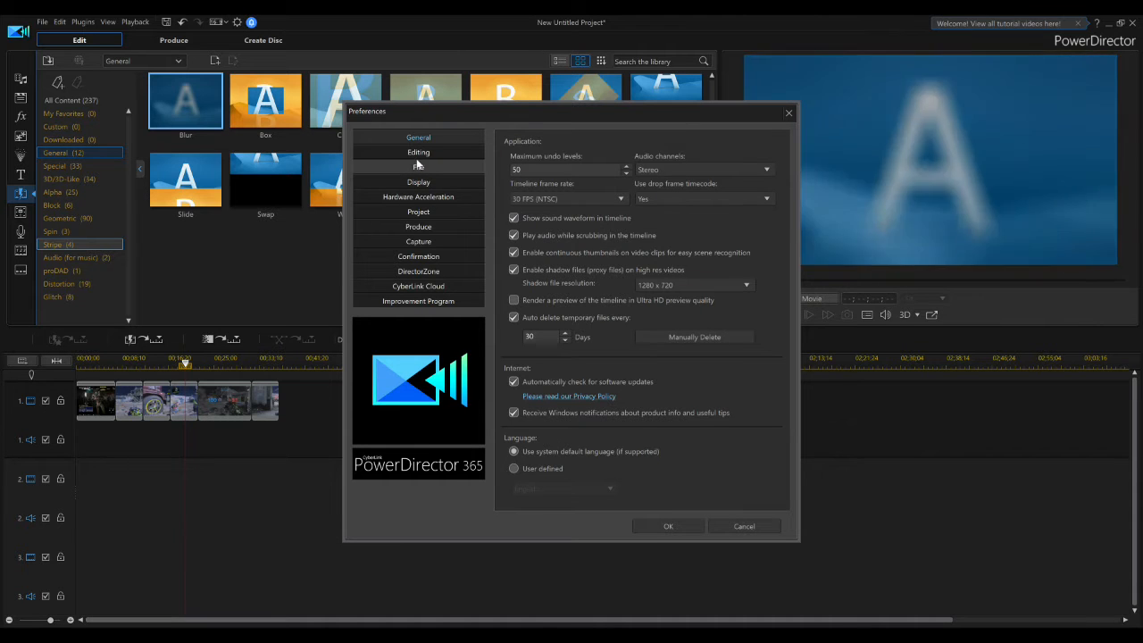
pyautogui.click(426, 154)
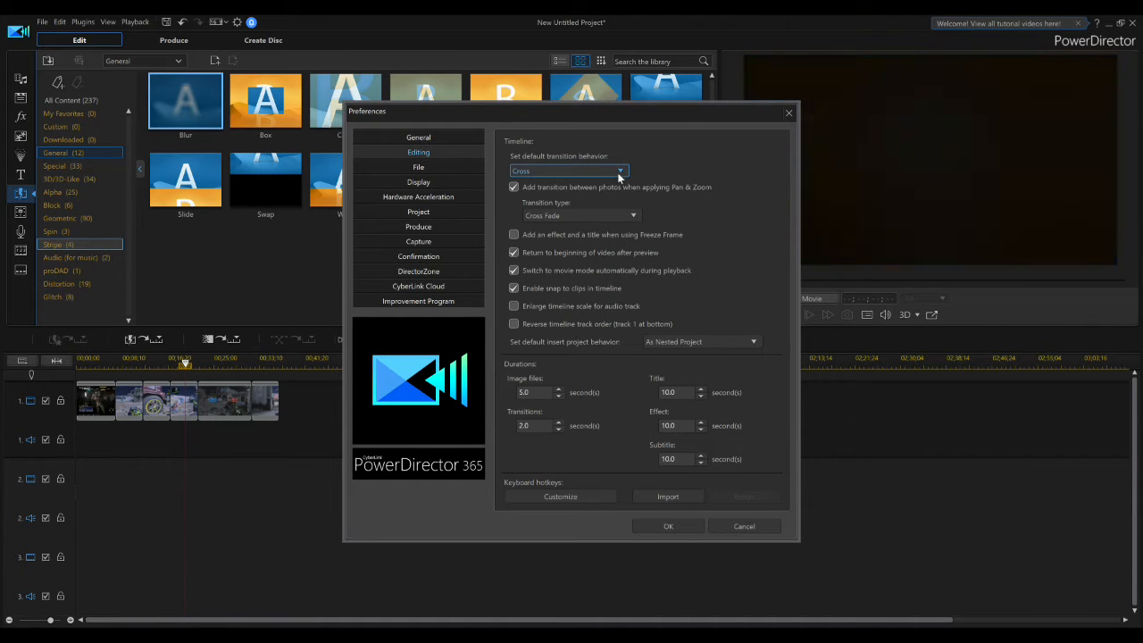
pyautogui.click(621, 172)
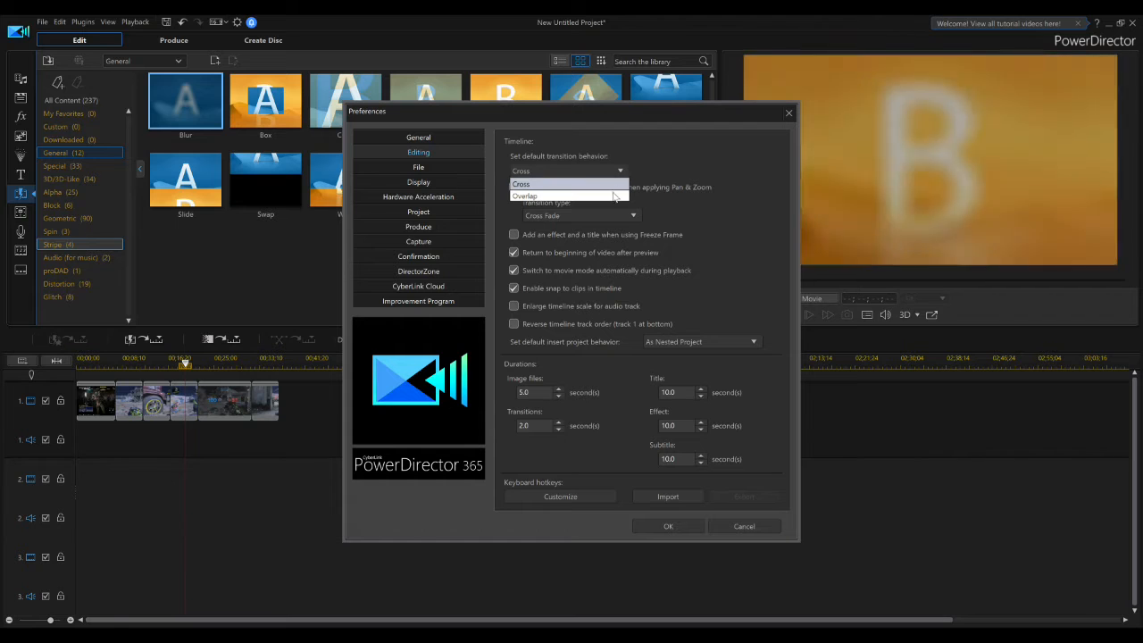
pyautogui.click(611, 194)
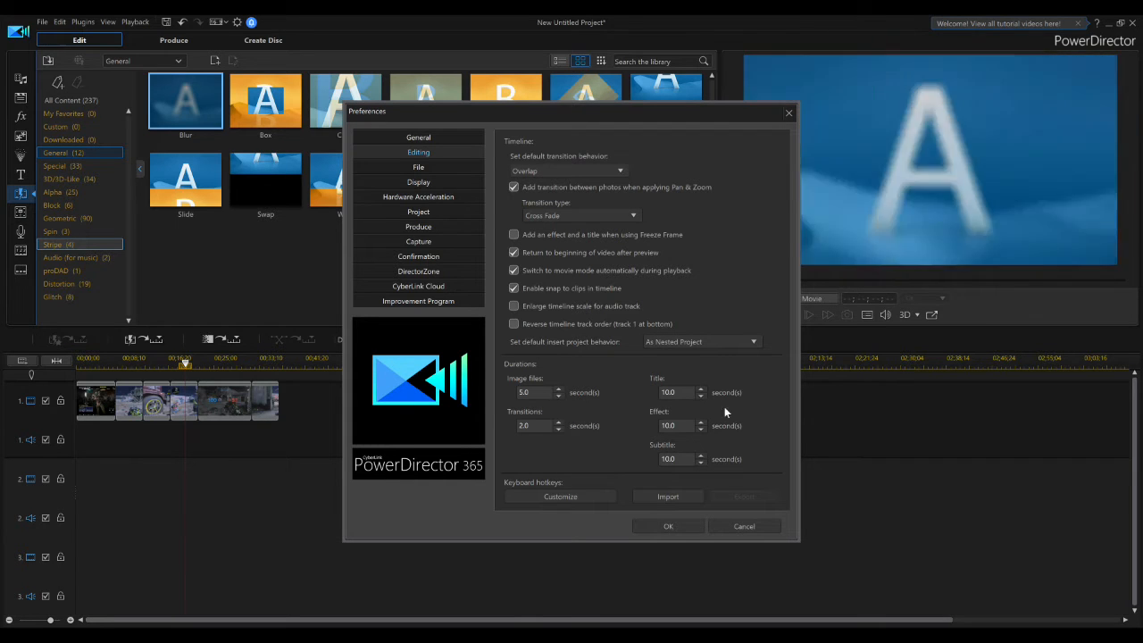
pyautogui.click(666, 526)
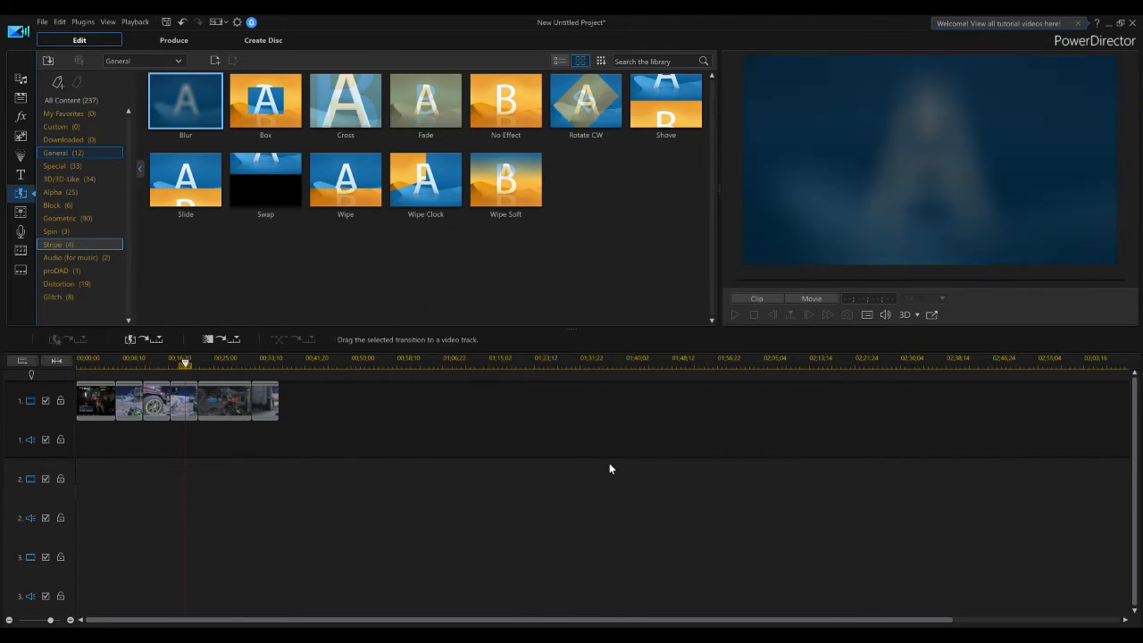
# Apply the Blur transition between the first two photos on track 1 and delete it again
pyautogui.moveTo(211, 128); pyautogui.dragTo(132, 406)
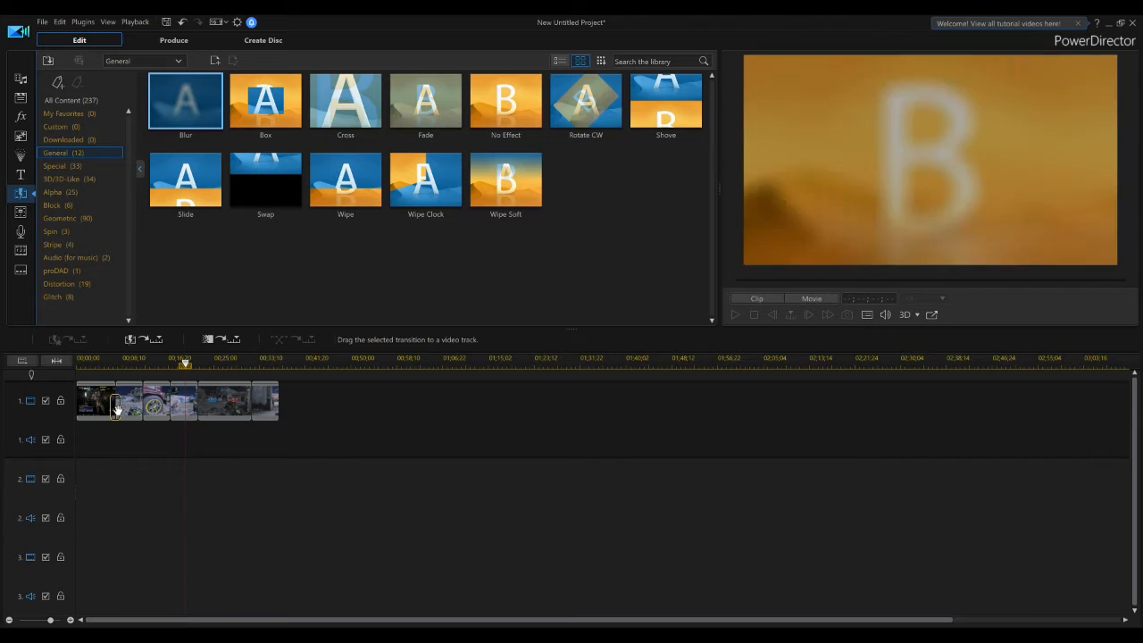
pyautogui.moveTo(116, 409); pyautogui.dragTo(117, 410)
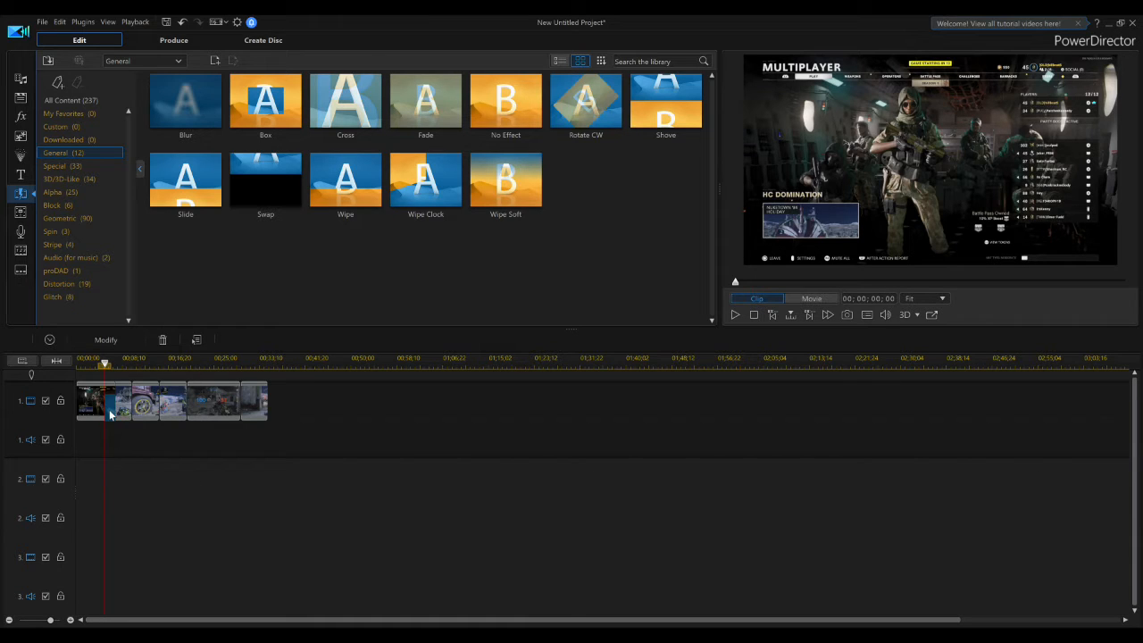
pyautogui.click(163, 342)
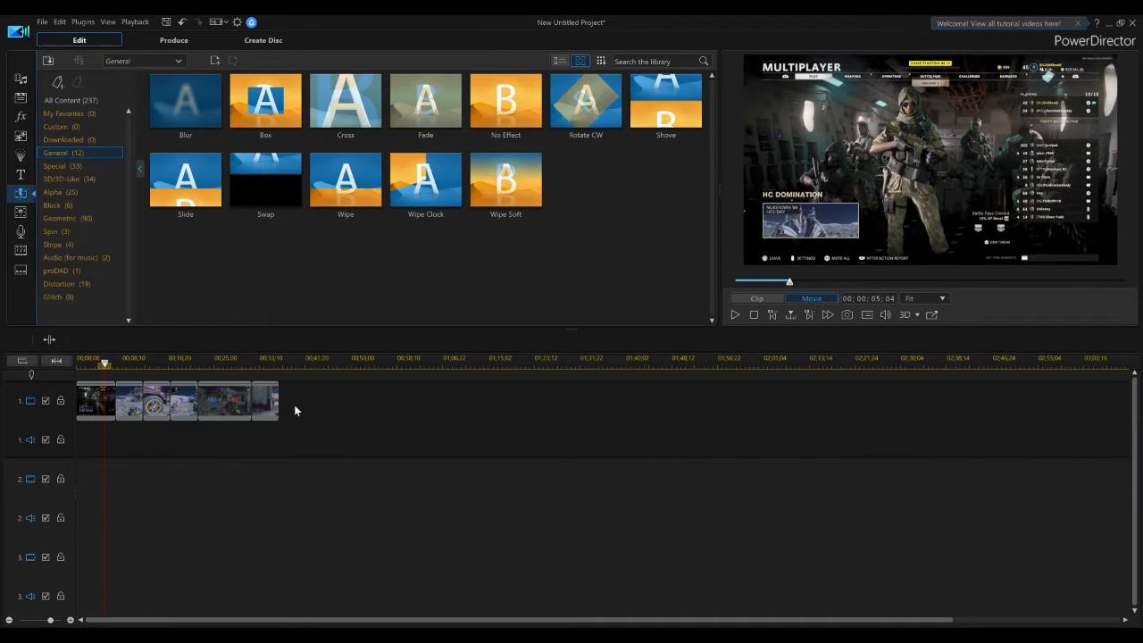
# Set the default transition behavior to Cross in the editing preferences
pyautogui.click(237, 22)
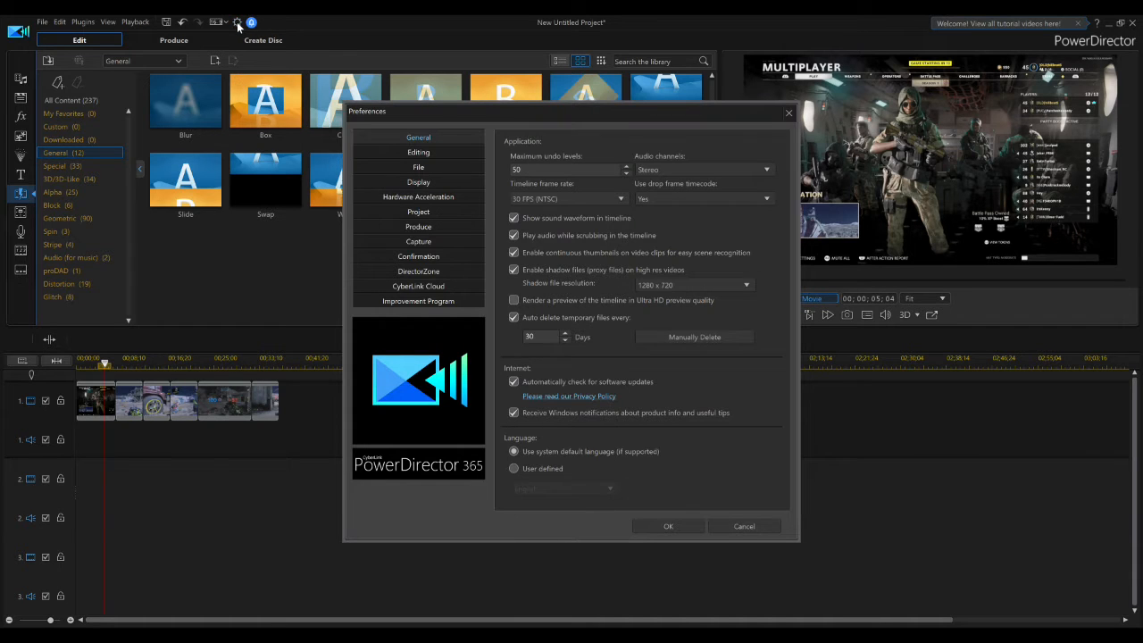
pyautogui.click(438, 152)
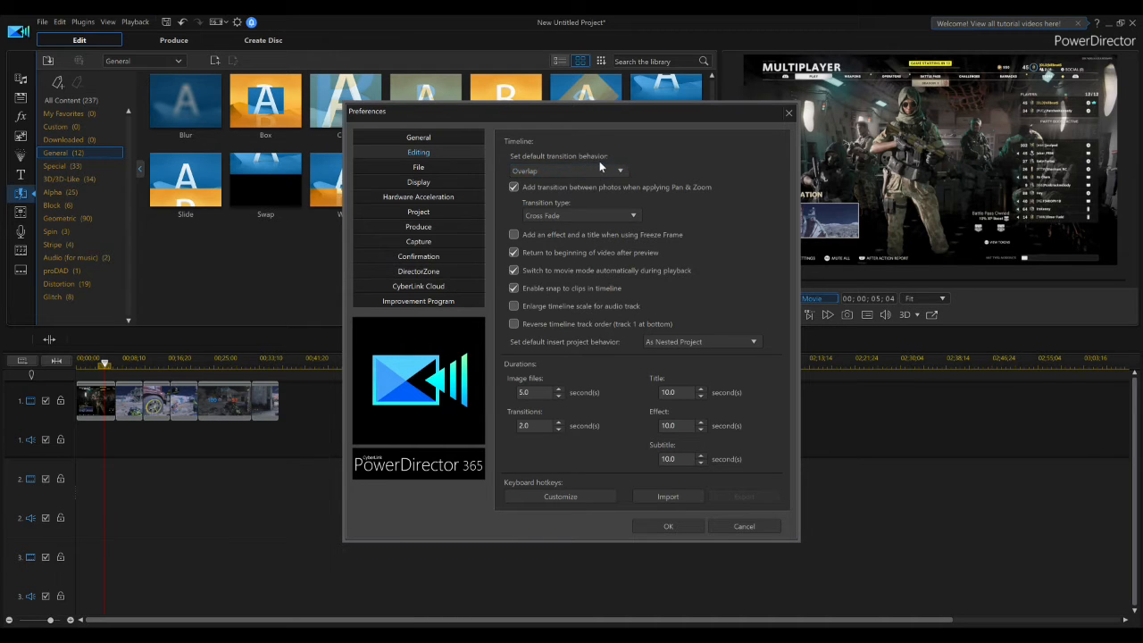
pyautogui.click(623, 172)
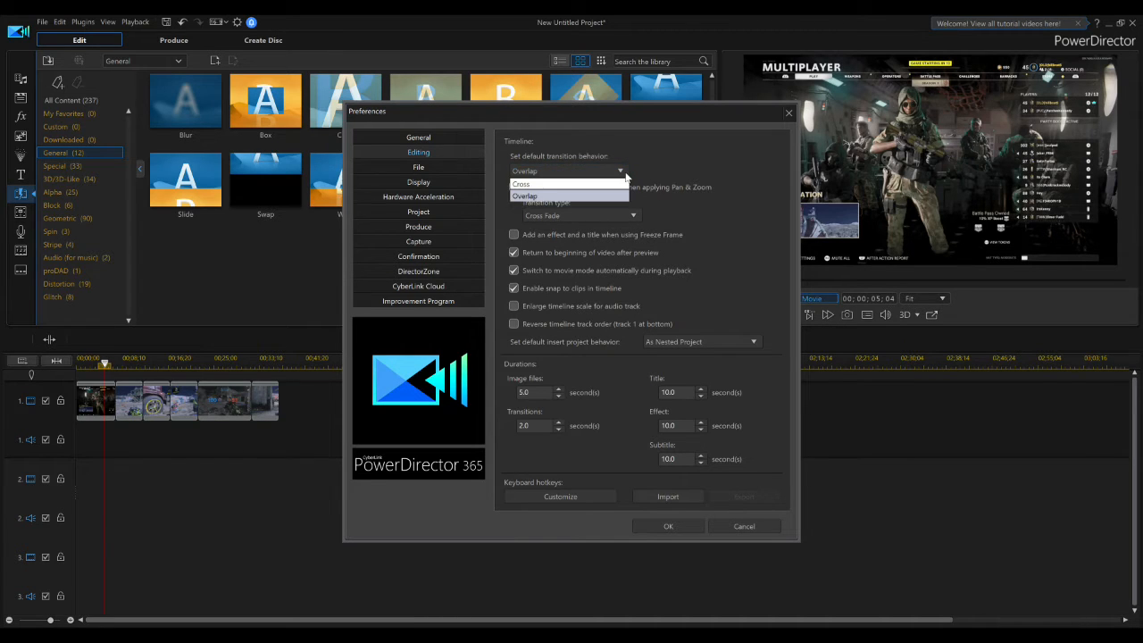
pyautogui.click(603, 184)
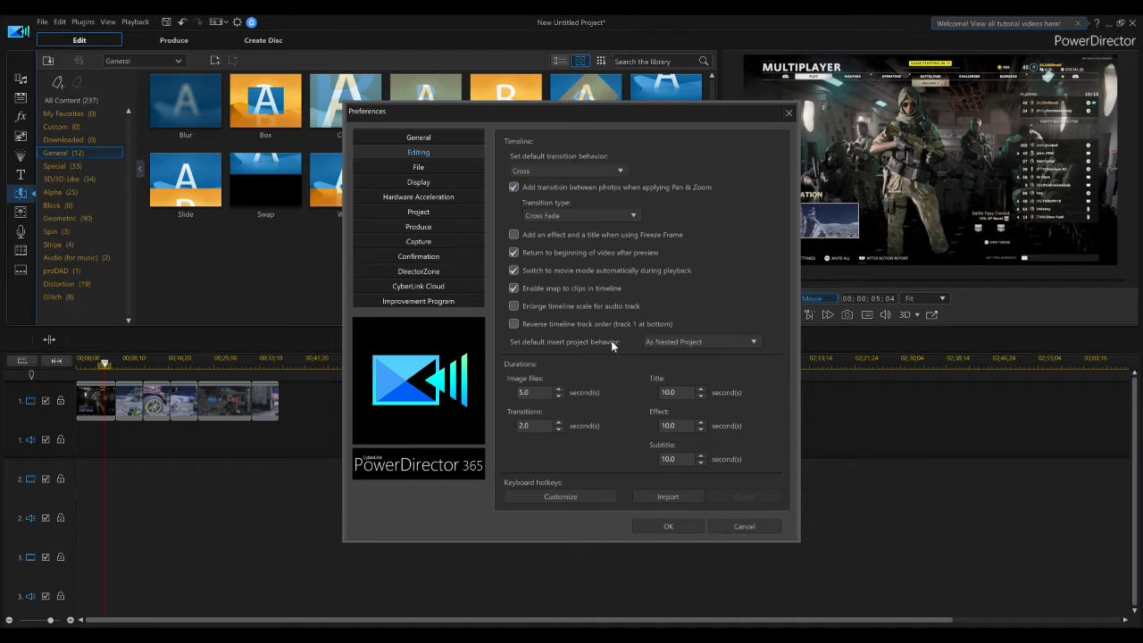
pyautogui.click(661, 527)
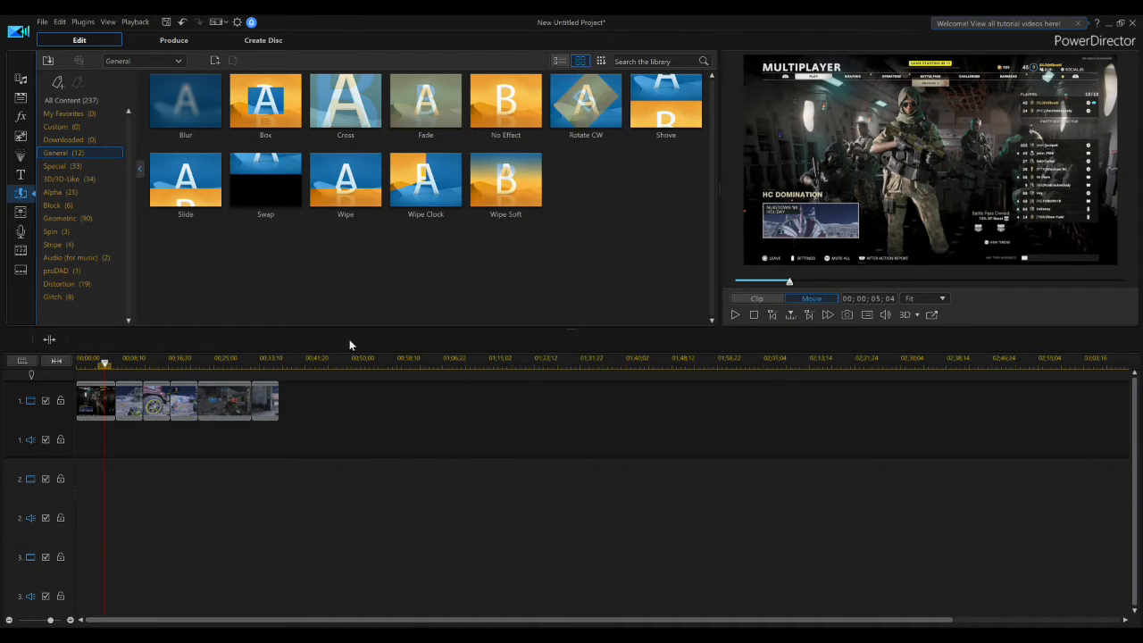
# Apply the Blur transition between the first and second photos on track 1 and the 3D-Like Flip Blinds Down transition between the second and third
pyautogui.moveTo(180, 185); pyautogui.dragTo(115, 404)
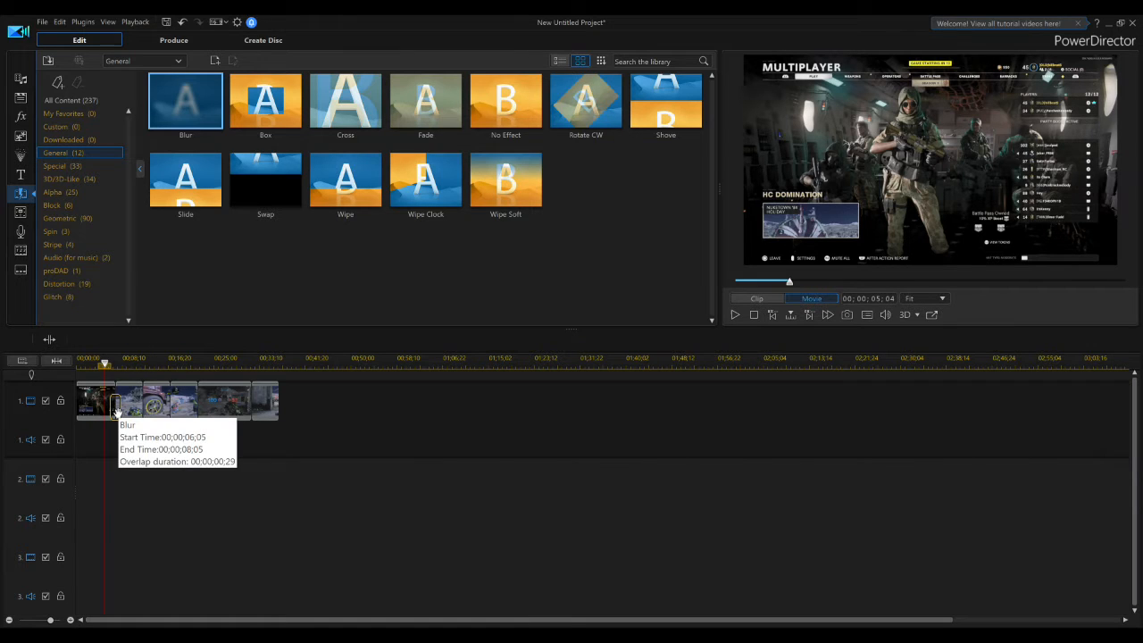
pyautogui.moveTo(117, 407); pyautogui.dragTo(118, 417)
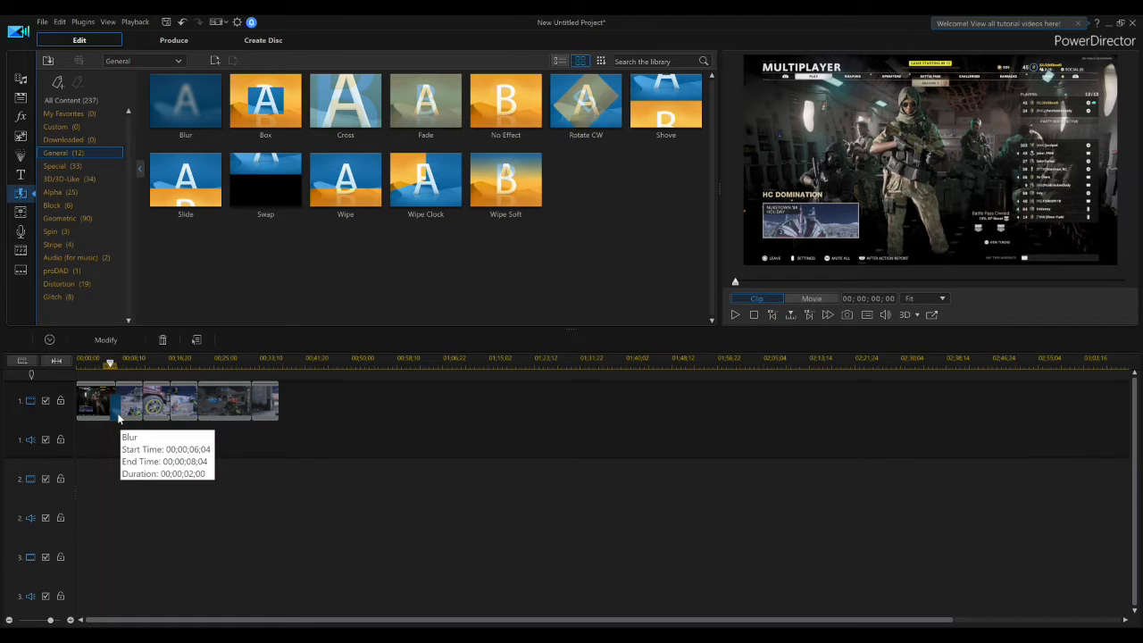
pyautogui.click(88, 178)
pyautogui.click(268, 183)
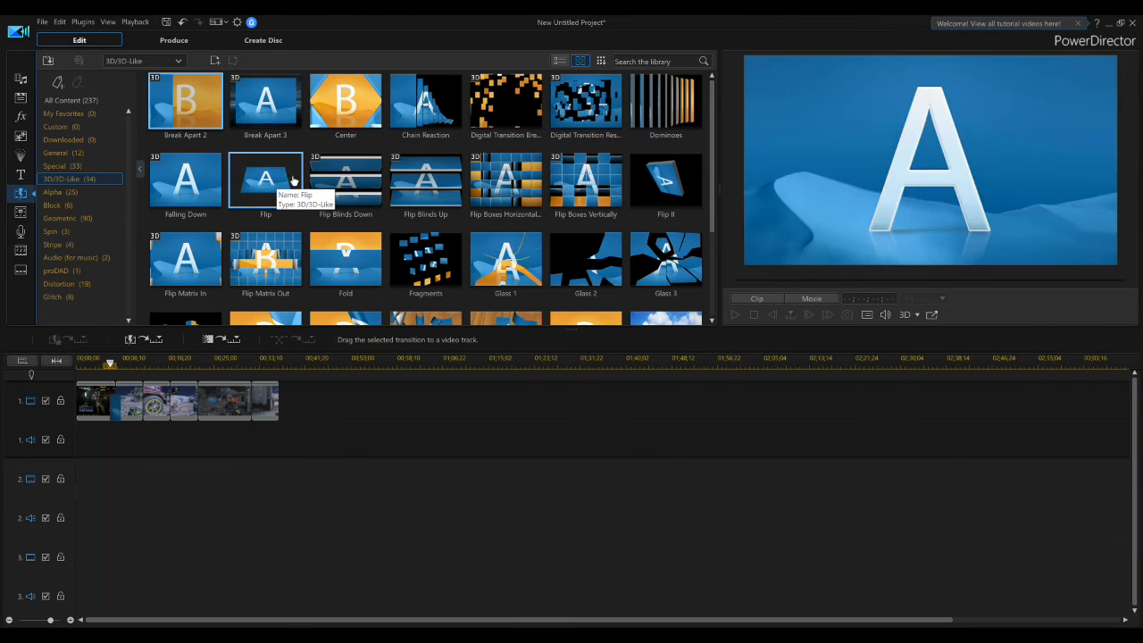
pyautogui.click(345, 179)
pyautogui.moveTo(346, 178); pyautogui.dragTo(145, 403)
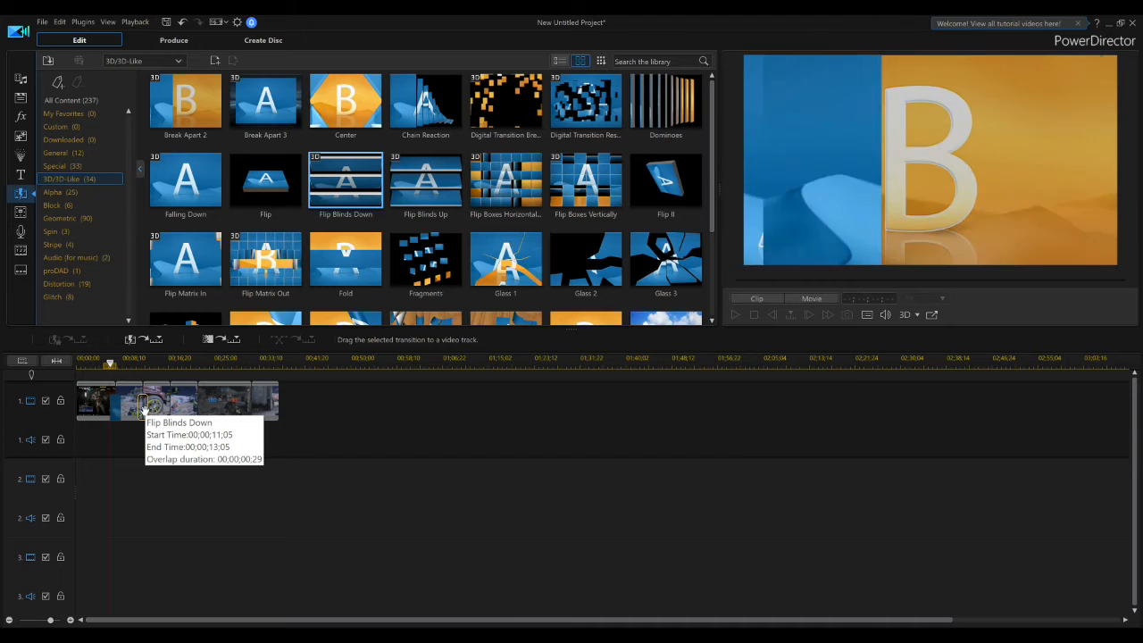
pyautogui.click(143, 405)
# Apply the Flip Blinds Up transition between the third and fourth photos and Flip Matrix Out between the fourth and fifth
pyautogui.click(426, 183)
pyautogui.moveTo(426, 183); pyautogui.dragTo(175, 407)
pyautogui.click(171, 409)
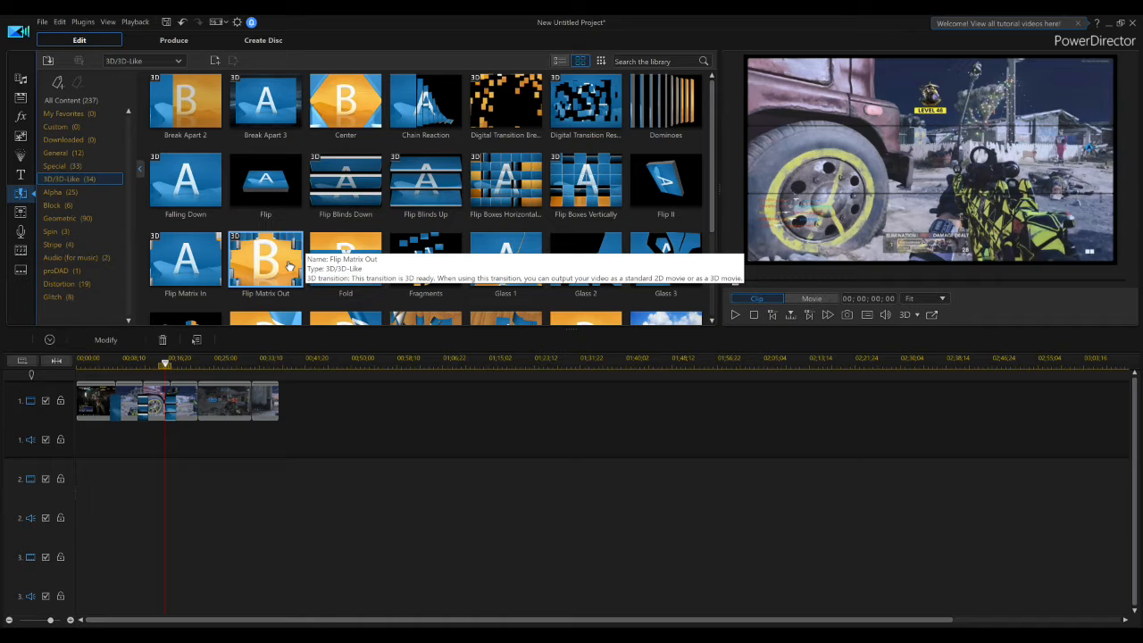
pyautogui.moveTo(289, 265); pyautogui.dragTo(197, 412)
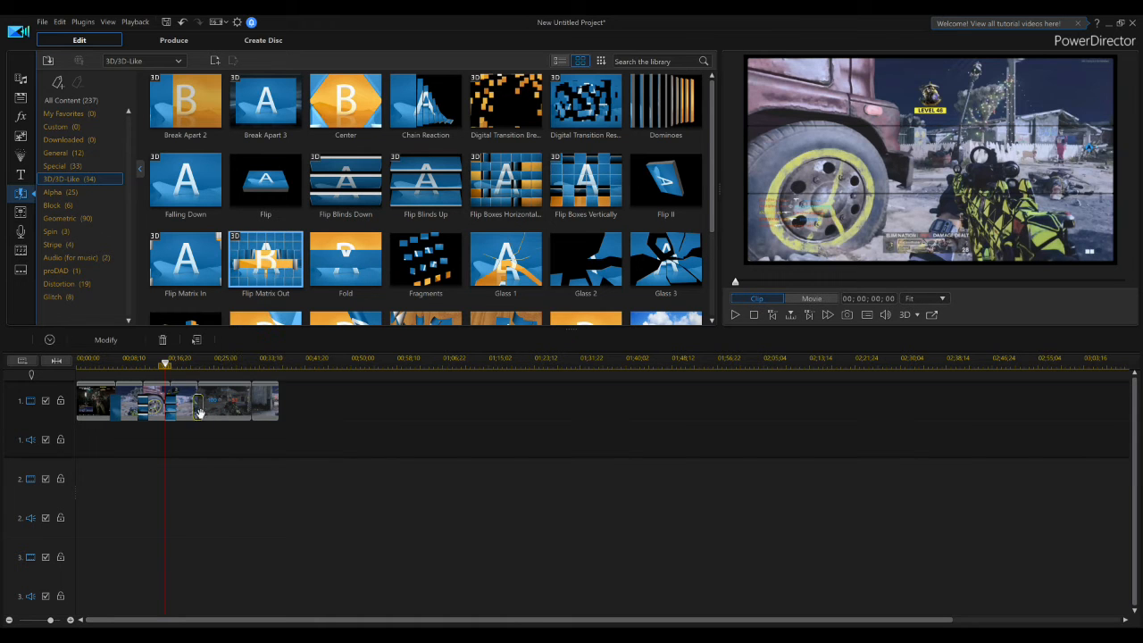
pyautogui.click(190, 360)
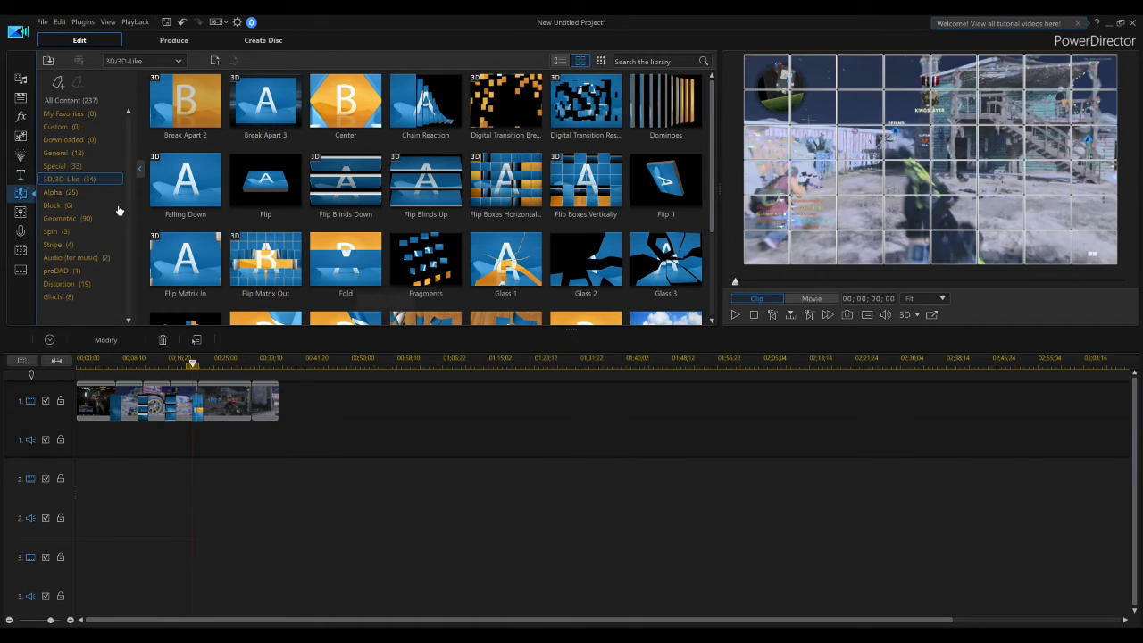
# Apply the Swing transition from the Spin category between the last two photos on track 1 and delete it again
pyautogui.click(68, 230)
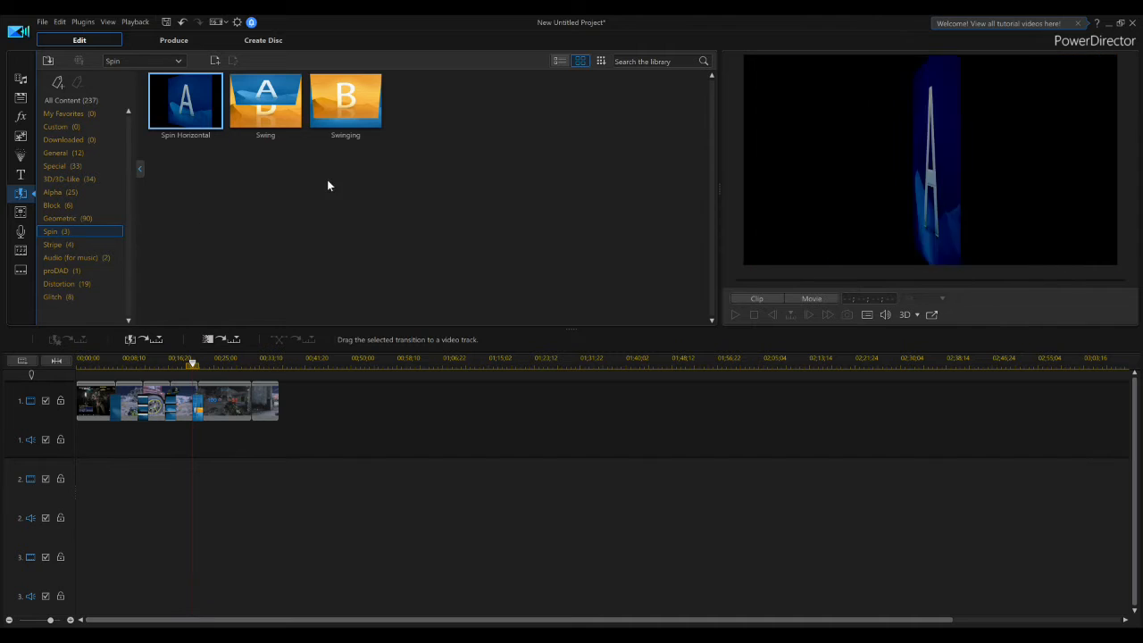
pyautogui.moveTo(284, 119); pyautogui.dragTo(254, 411)
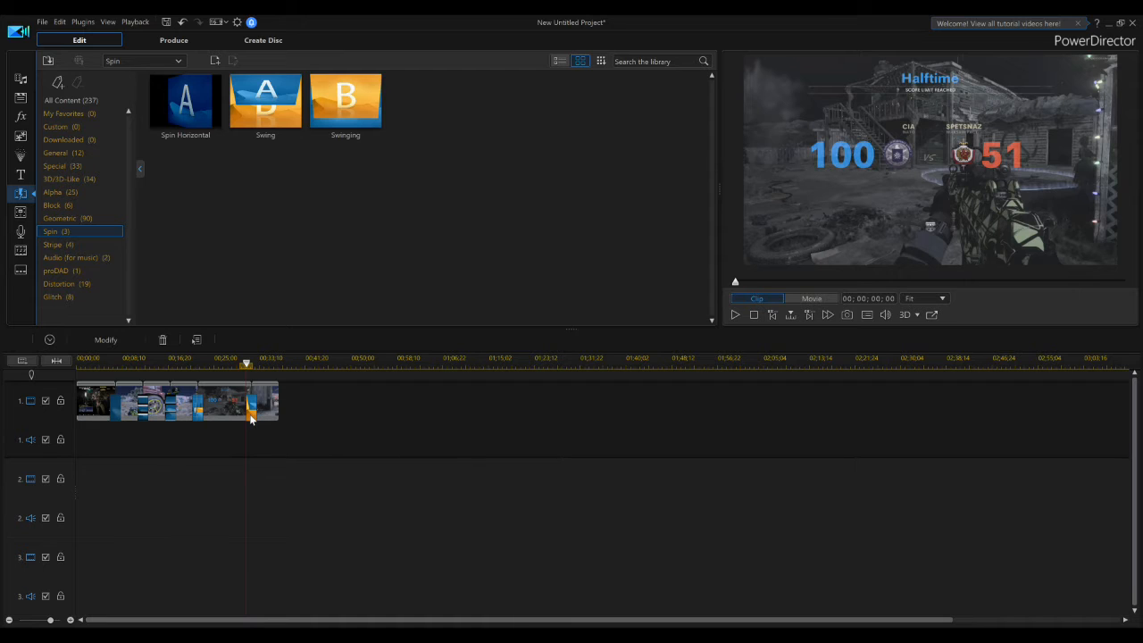
pyautogui.click(170, 341)
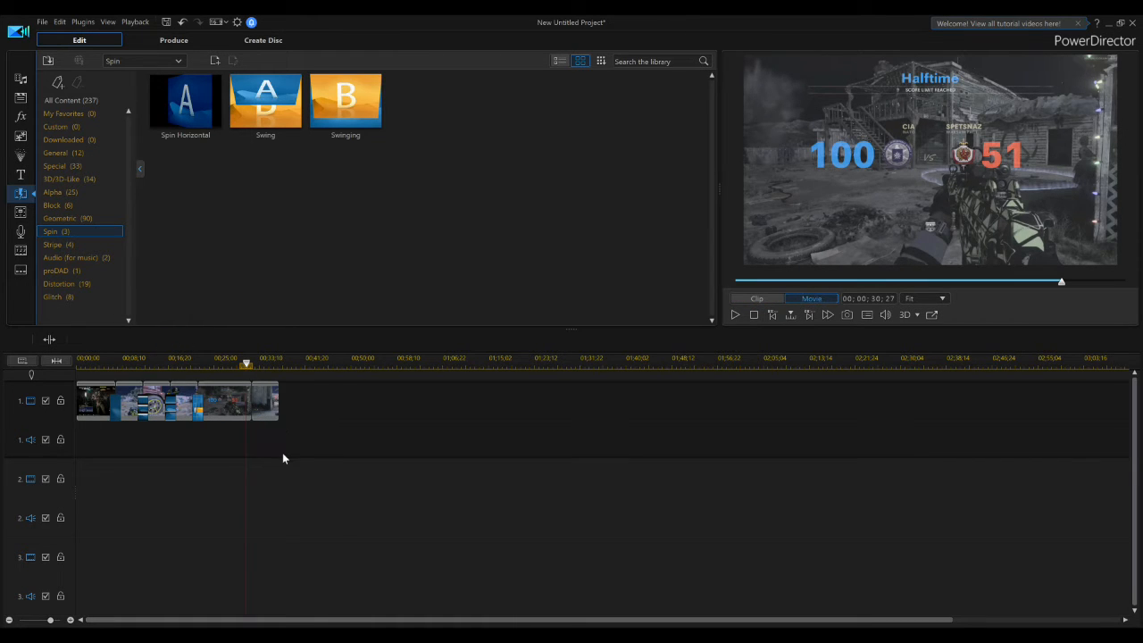
# Move SnapShot6 back to start at about 00;00;30;18 so it overlaps SnapShot5, and place it as a Crossfade
pyautogui.moveTo(268, 403)
pyautogui.mouseDown()
pyautogui.moveTo(318, 403)
pyautogui.moveTo(264, 405)
pyautogui.mouseUp()
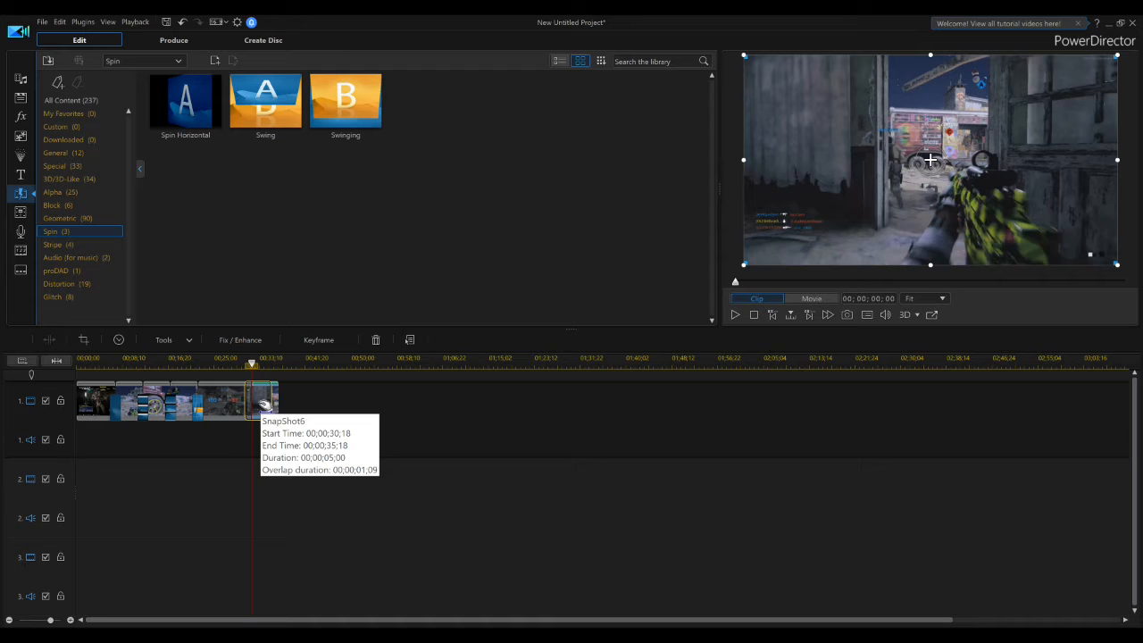
pyautogui.moveTo(264, 404); pyautogui.dragTo(264, 405)
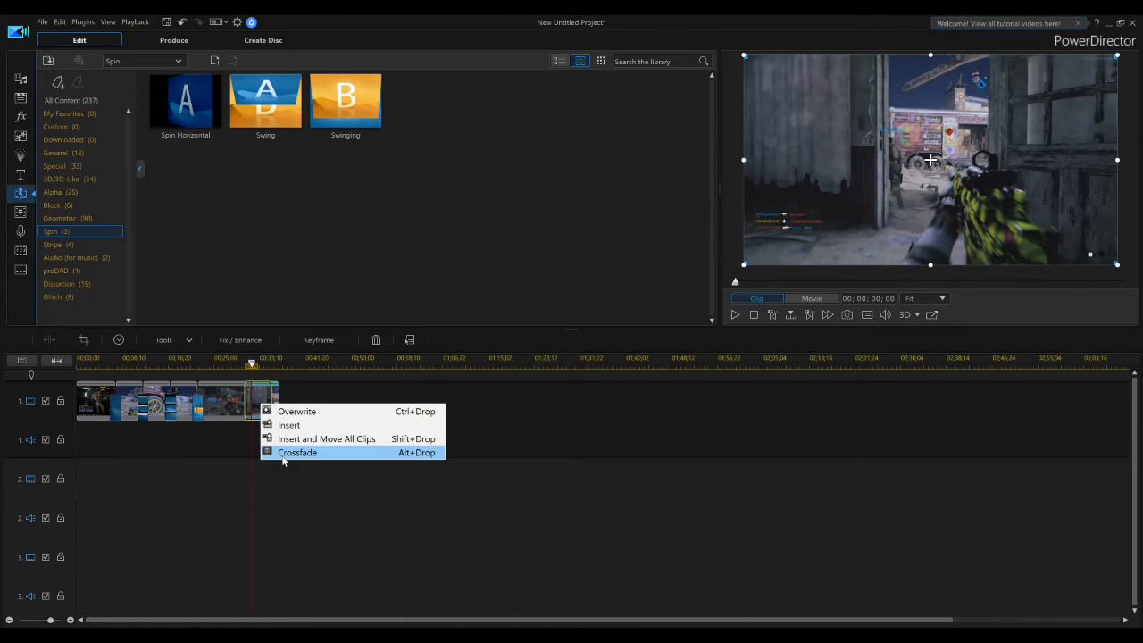
pyautogui.click(282, 457)
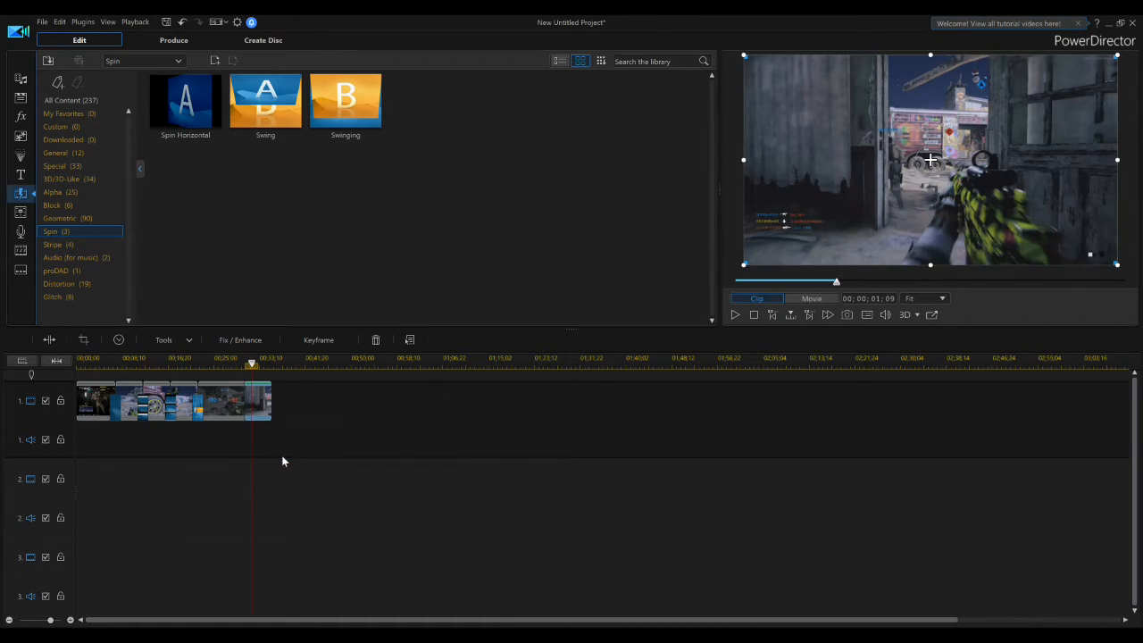
# Play the sequence from within the first photo to review all the transitions on track 1
pyautogui.moveTo(252, 365); pyautogui.dragTo(98, 361)
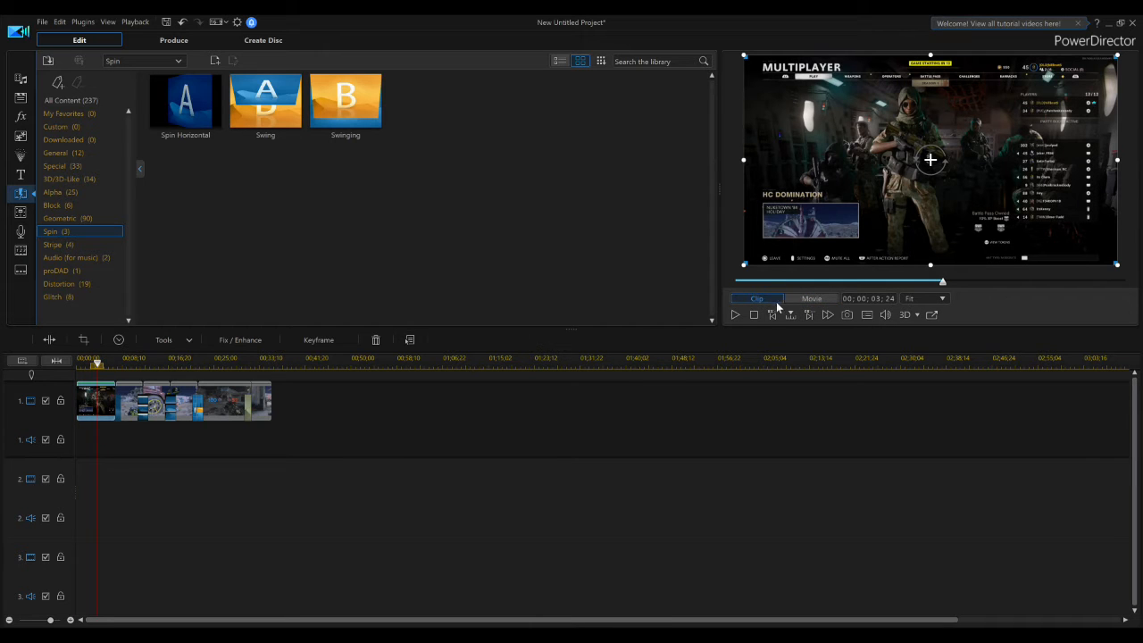
pyautogui.click(737, 315)
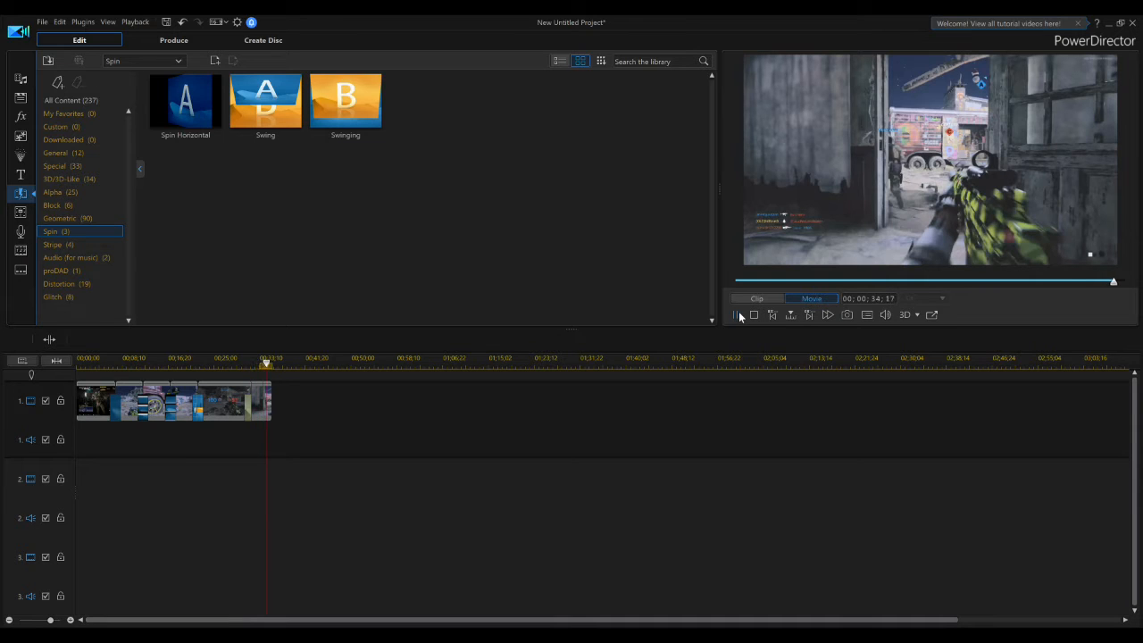
pyautogui.click(736, 315)
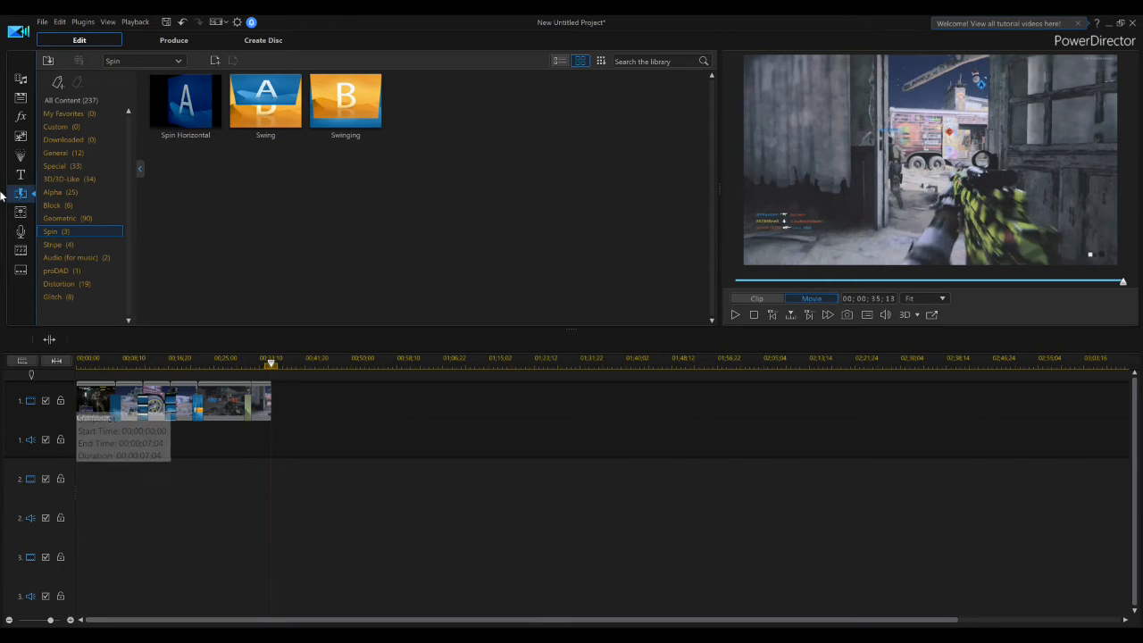
# Insert the Default text-only title at the start of track 1, ahead of the photos, and look at it in the Title Designer
pyautogui.click(21, 174)
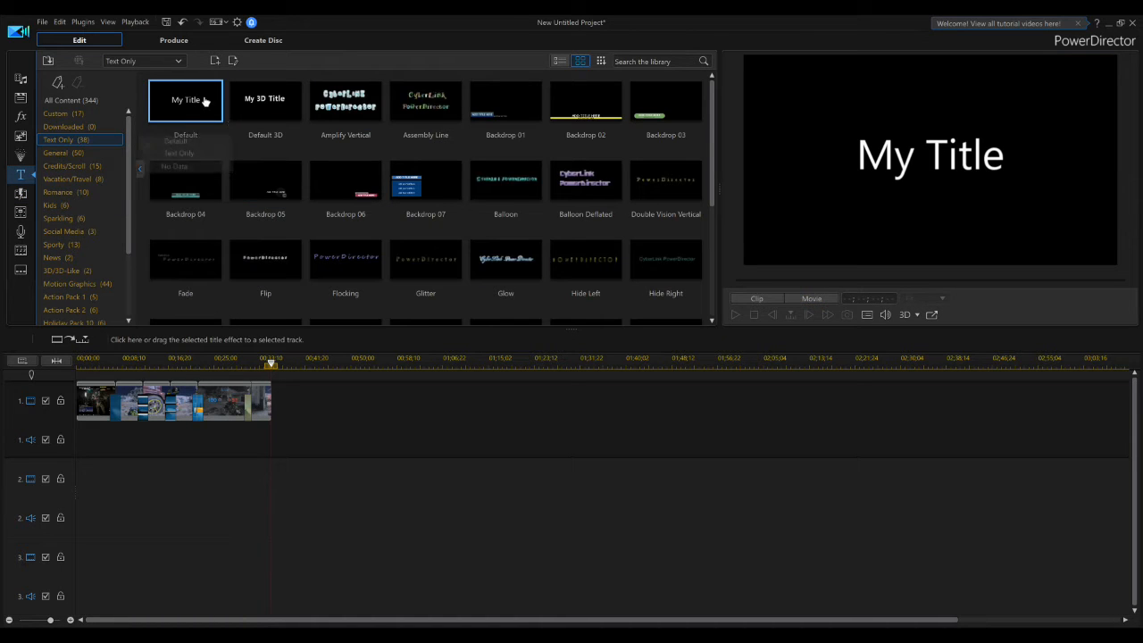
pyautogui.moveTo(204, 101); pyautogui.dragTo(107, 384)
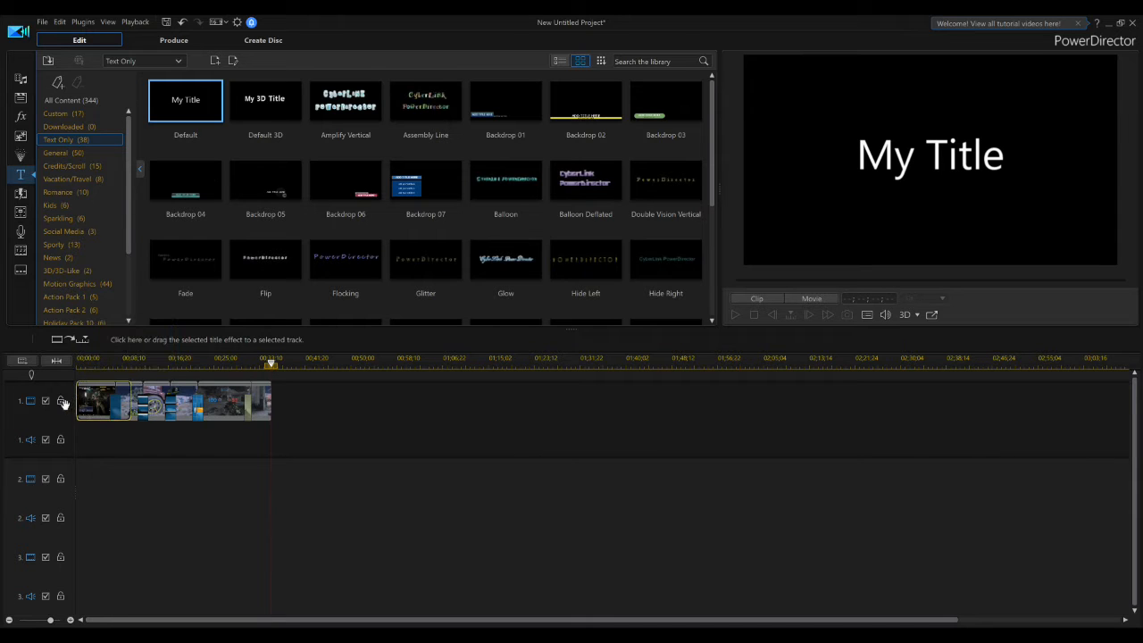
pyautogui.moveTo(64, 404); pyautogui.dragTo(65, 406)
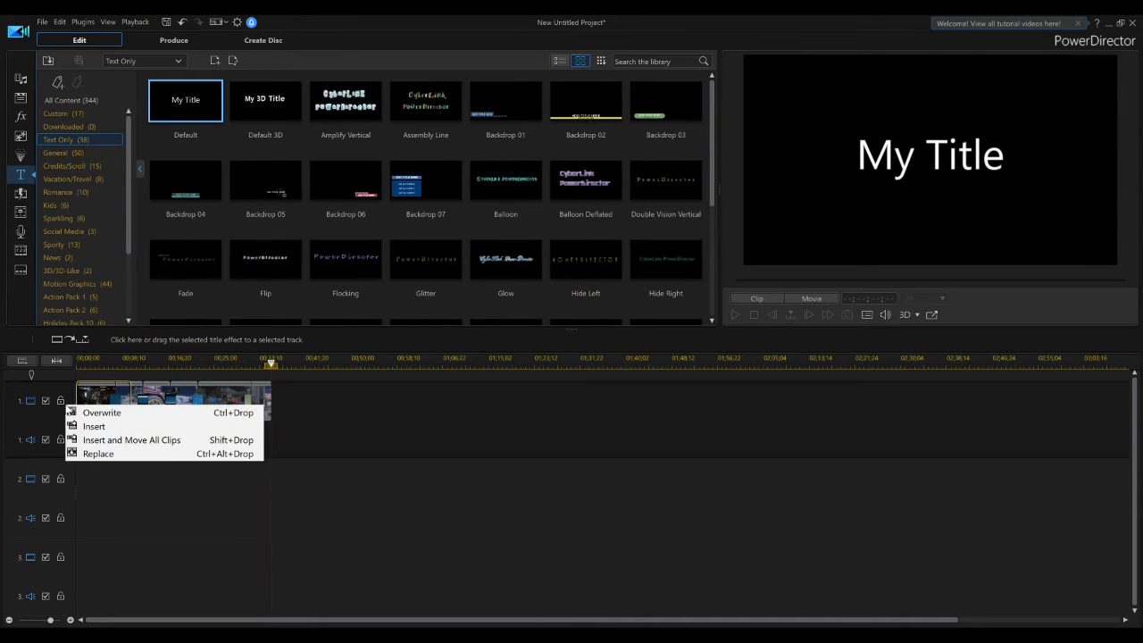
pyautogui.click(129, 430)
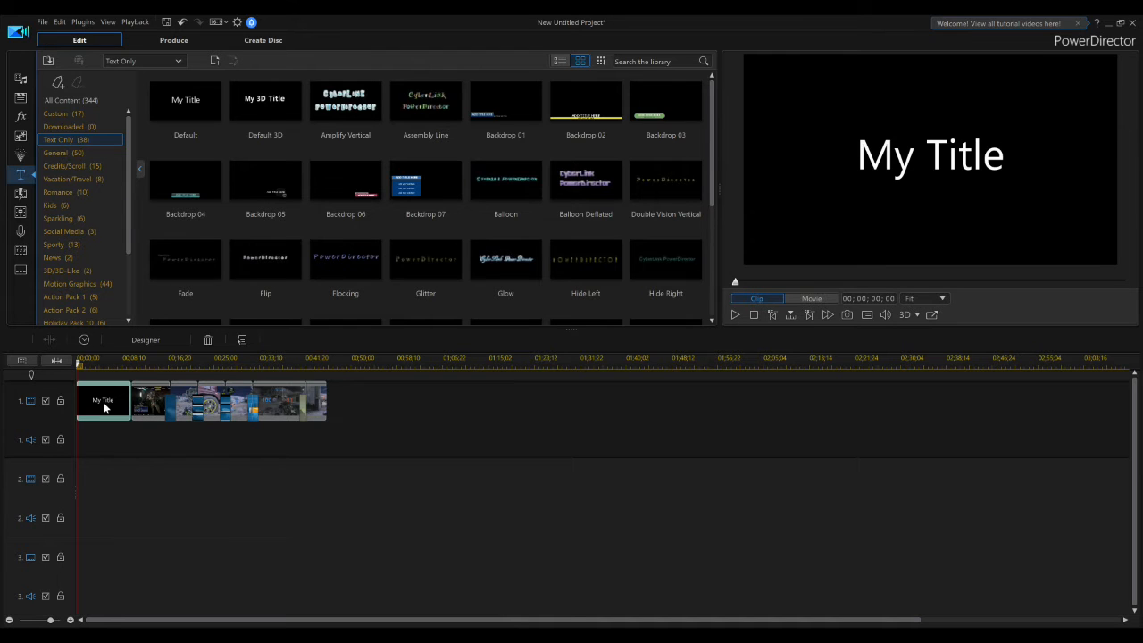
pyautogui.doubleClick(105, 407)
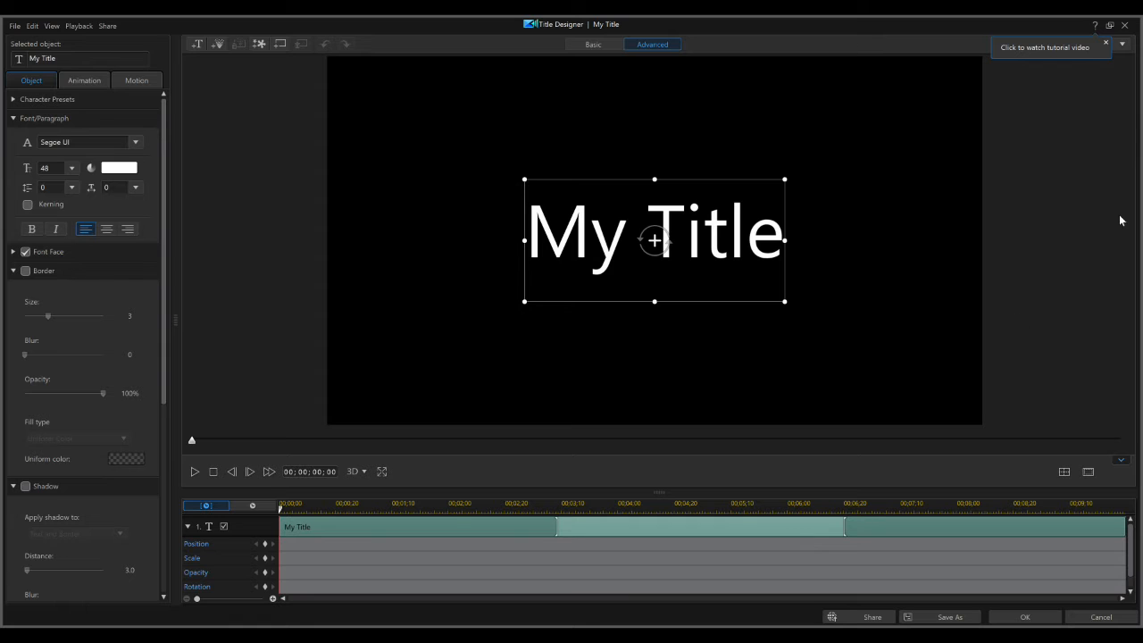
pyautogui.click(1124, 25)
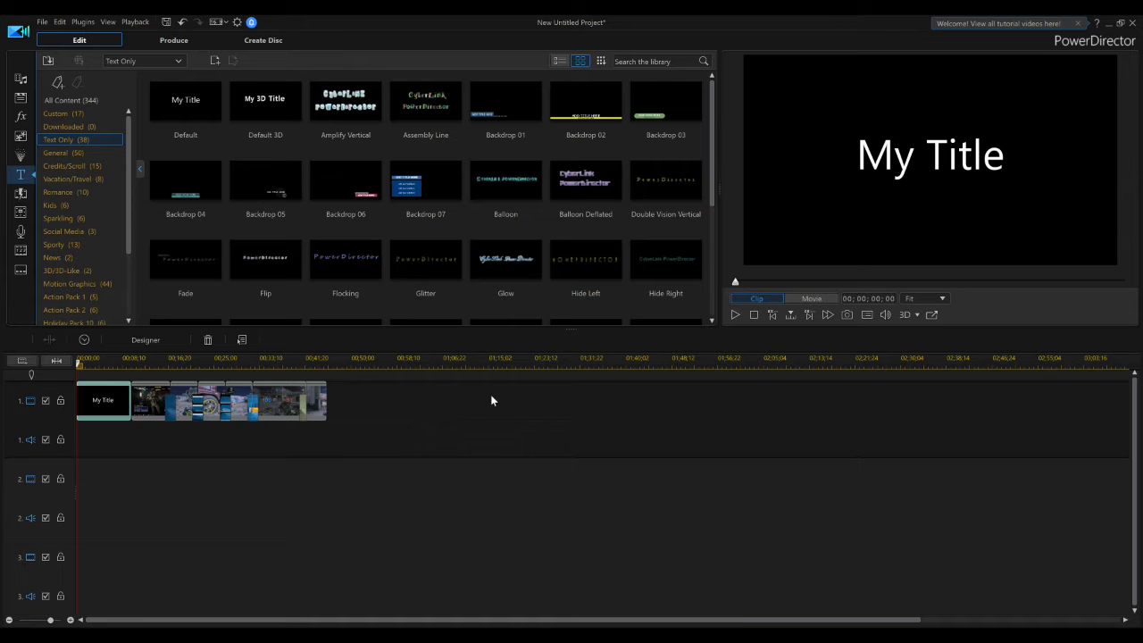
# Delete the last two photos, SnapShot6 and SnapShot5, from the end of track 1
pyautogui.click(21, 79)
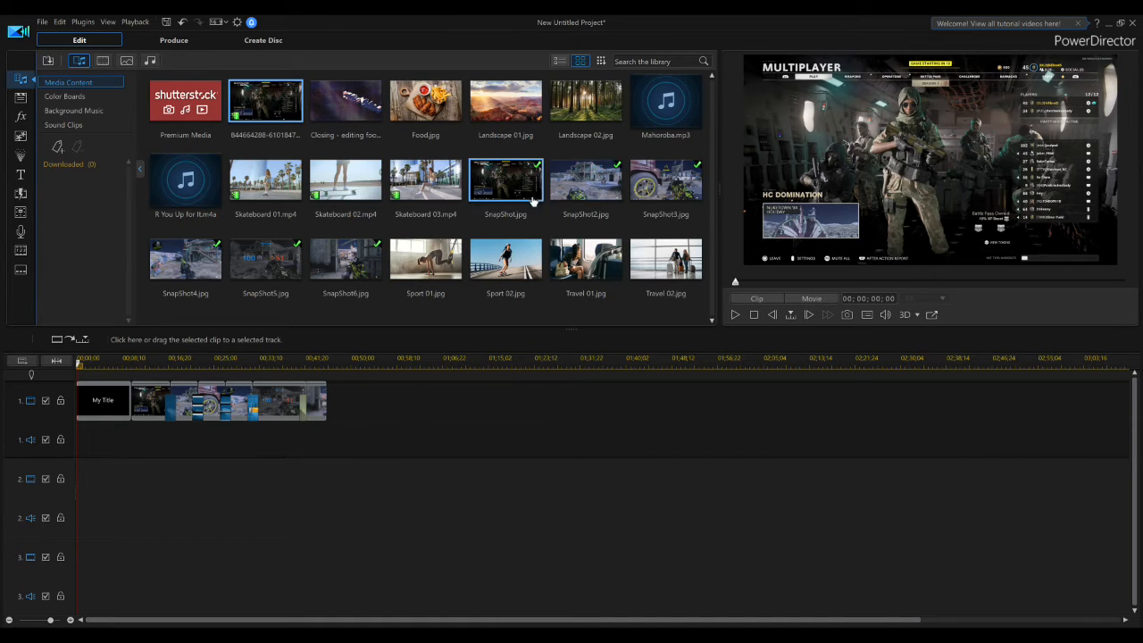
pyautogui.click(320, 400)
pyautogui.press('Delete')
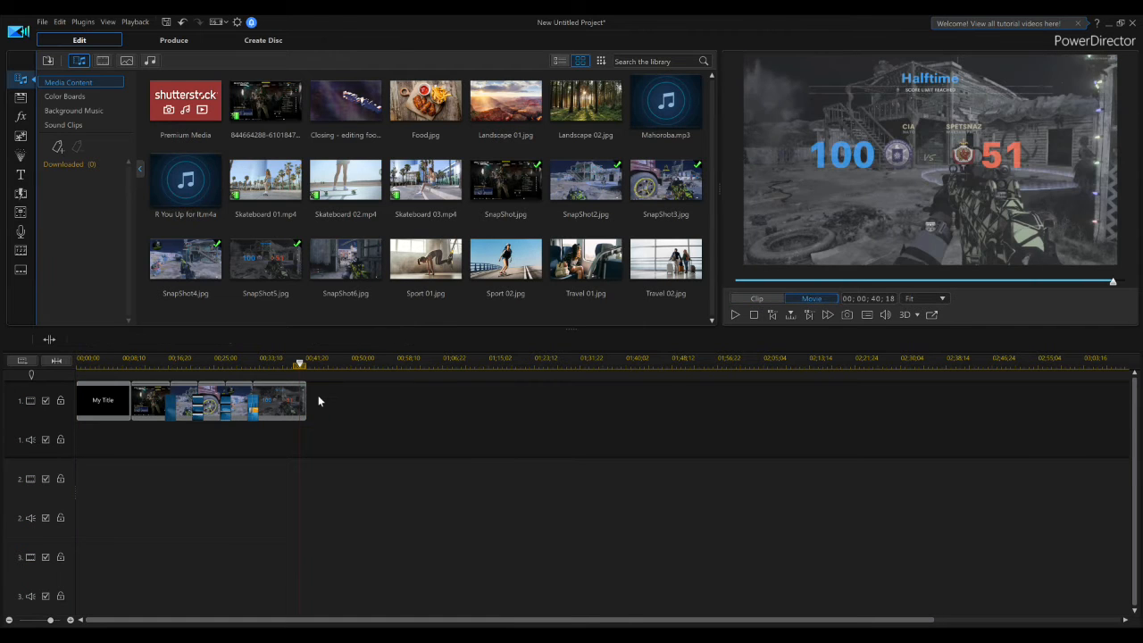
pyautogui.click(279, 401)
pyautogui.click(931, 159)
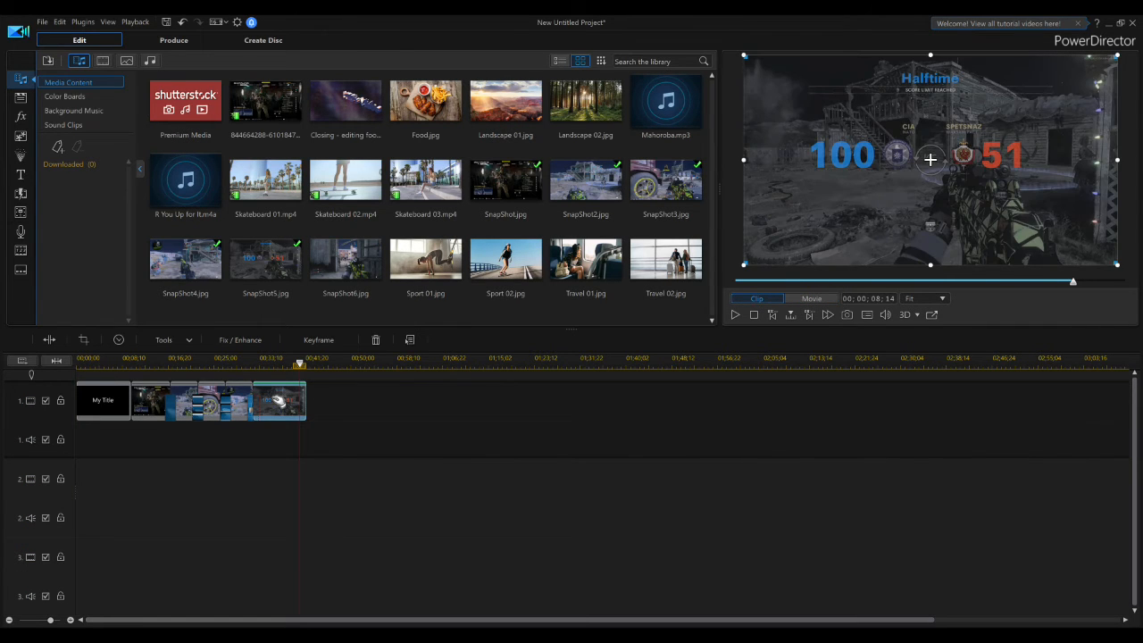
pyautogui.press('Delete')
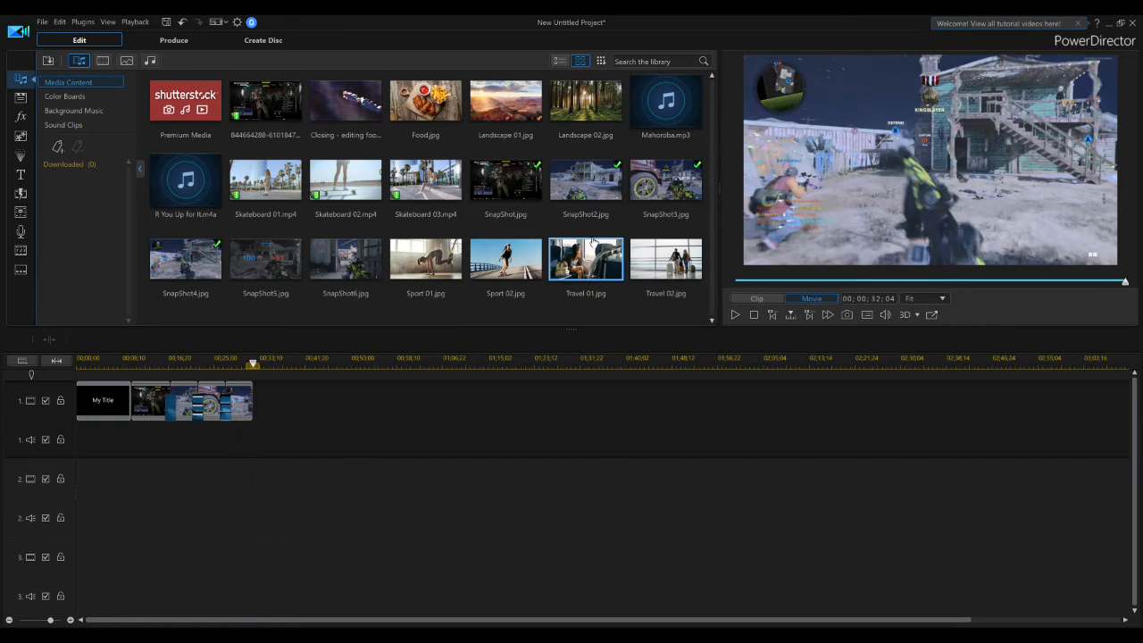
# Add SnapShot5 to track 2 beneath the first photo, then shrink it and move it to the lower-left of the frame in PiP Designer
pyautogui.moveTo(266, 265); pyautogui.dragTo(152, 489)
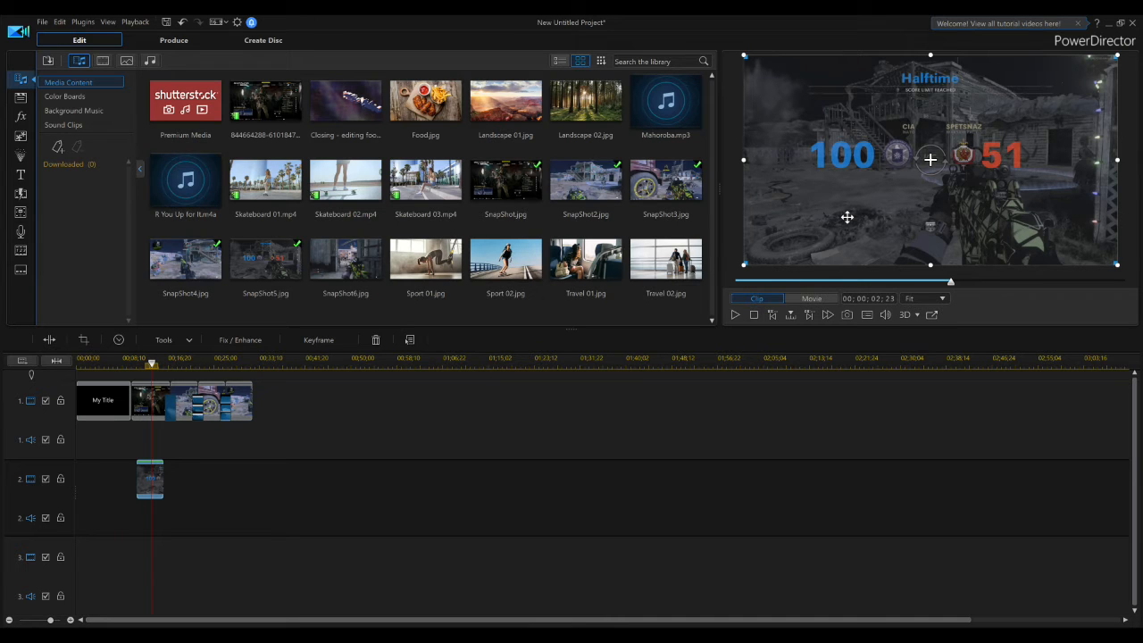
pyautogui.doubleClick(152, 488)
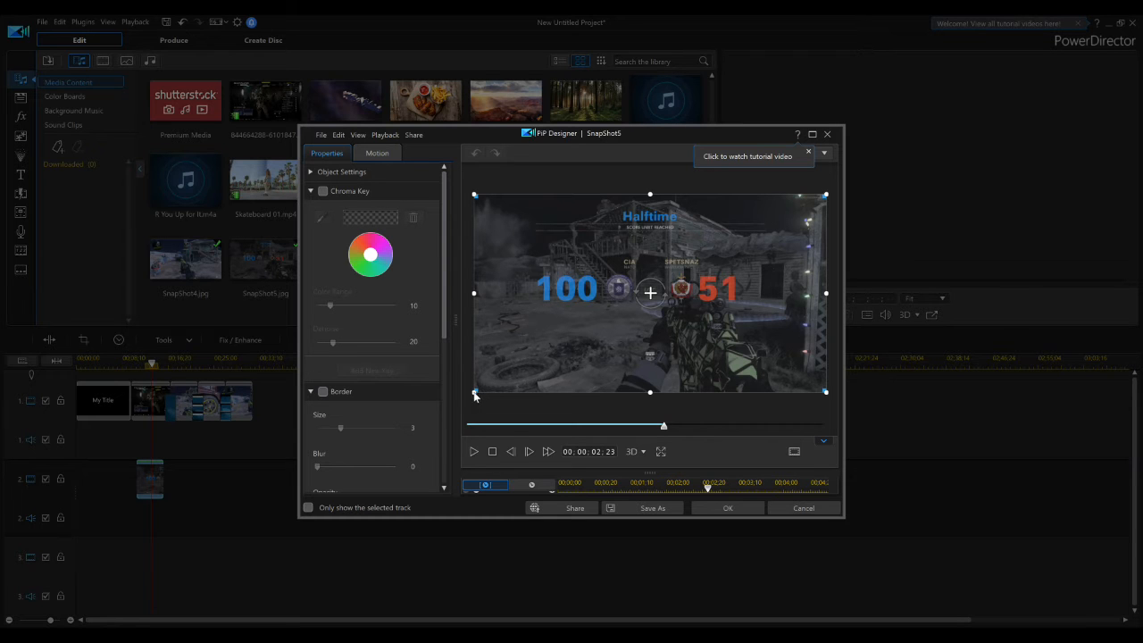
pyautogui.moveTo(475, 395); pyautogui.dragTo(568, 336)
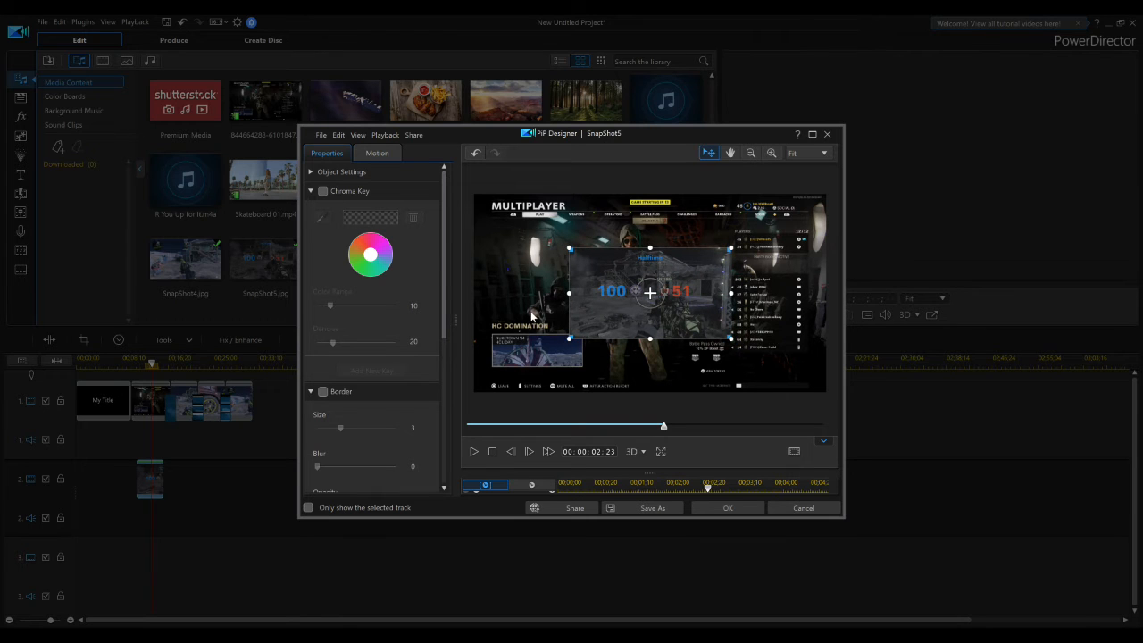
pyautogui.moveTo(646, 293); pyautogui.dragTo(568, 337)
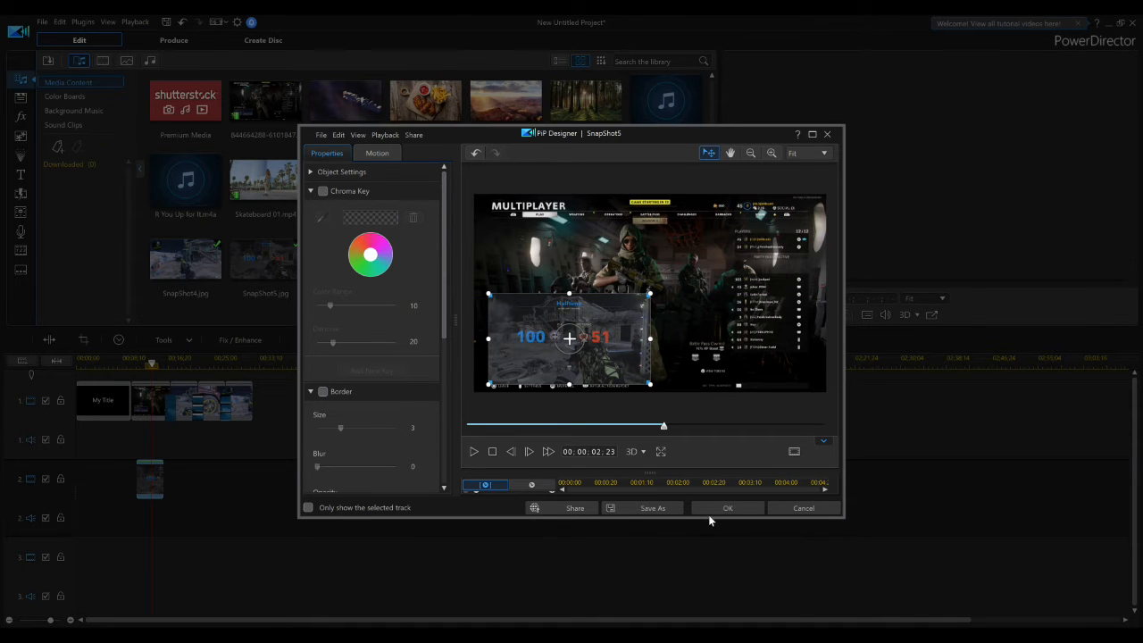
pyautogui.click(726, 508)
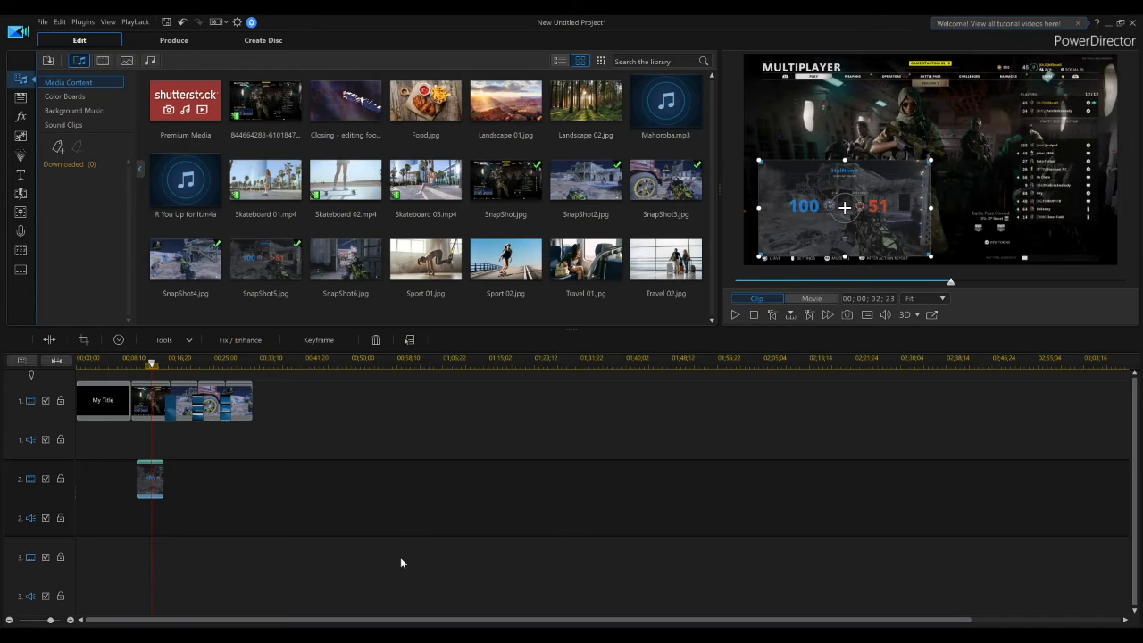
# Play the movie from the end of the title through the first photo to review the SnapShot5 overlay
pyautogui.moveTo(161, 369); pyautogui.dragTo(135, 375)
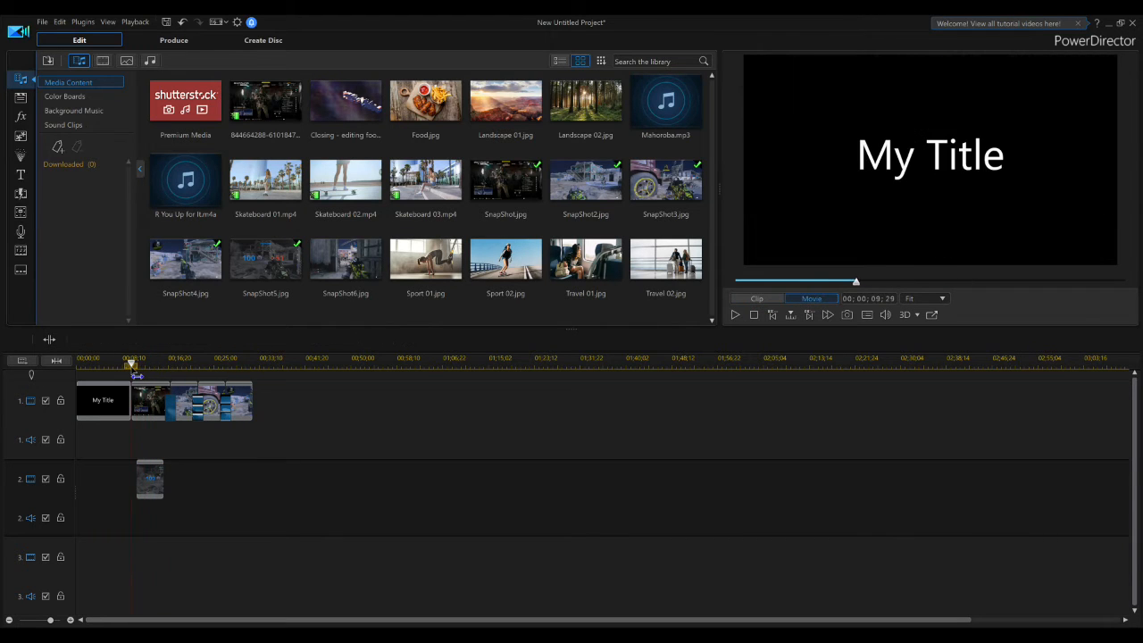
pyautogui.click(123, 397)
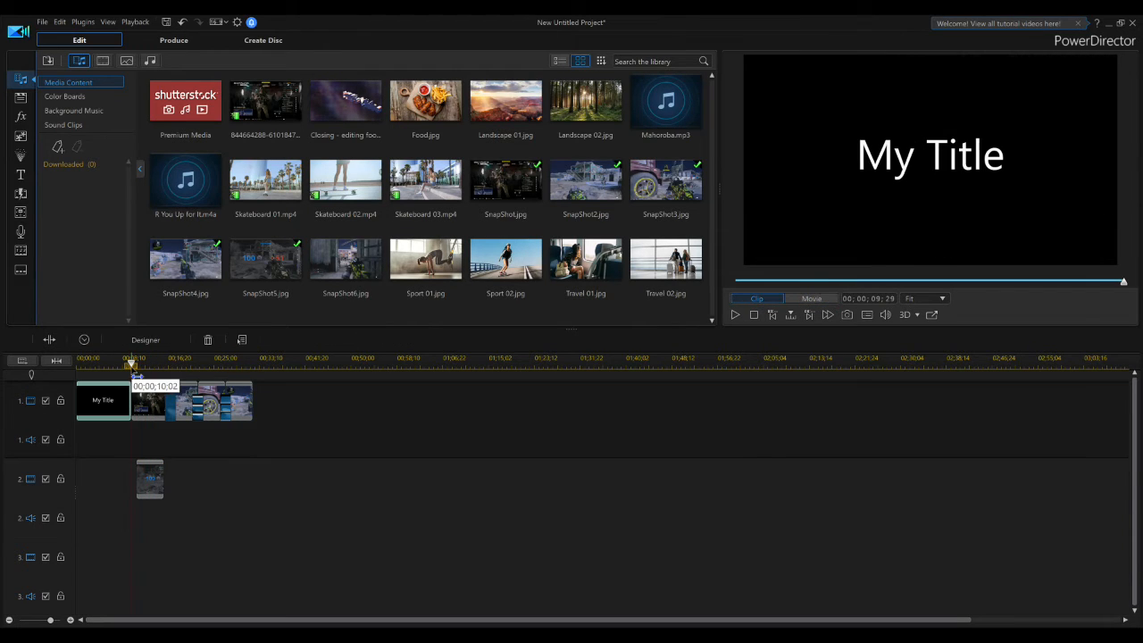
pyautogui.click(736, 315)
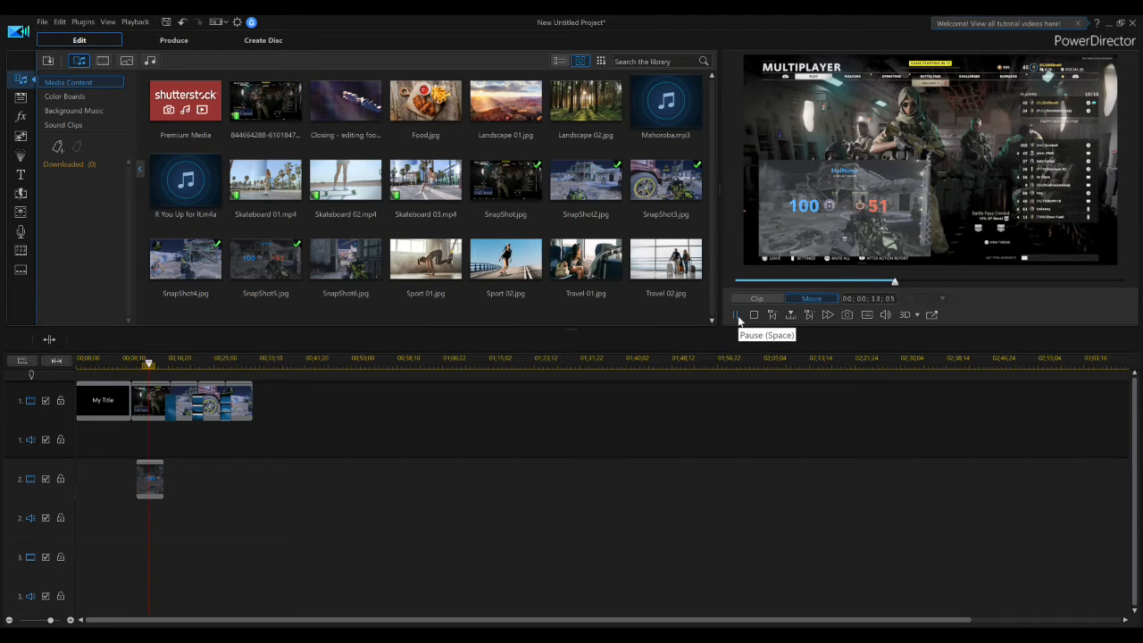
pyautogui.click(736, 315)
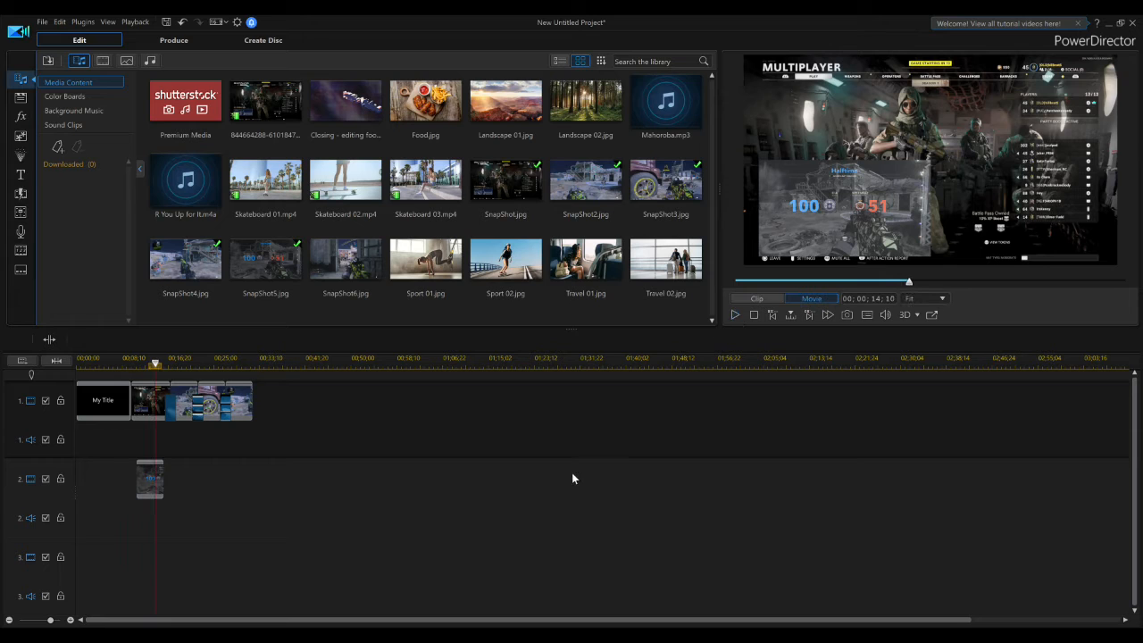
# Turn on Fades for the SnapShot5 overlay in PiP Designer, with both fade-in and fade-out enabled
pyautogui.click(152, 480)
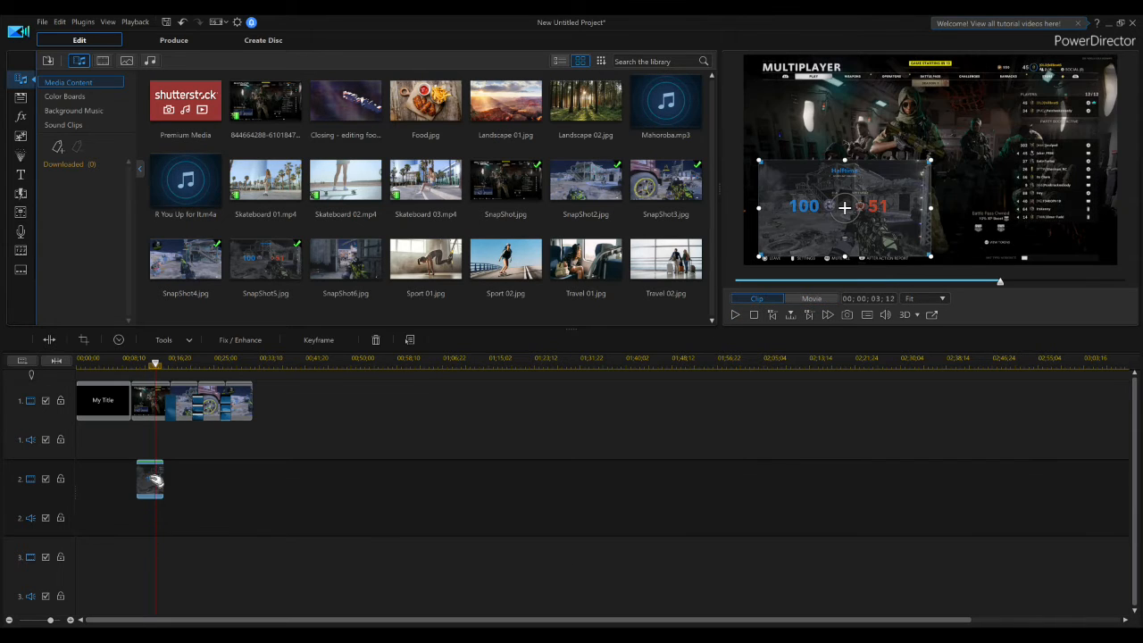
pyautogui.click(184, 345)
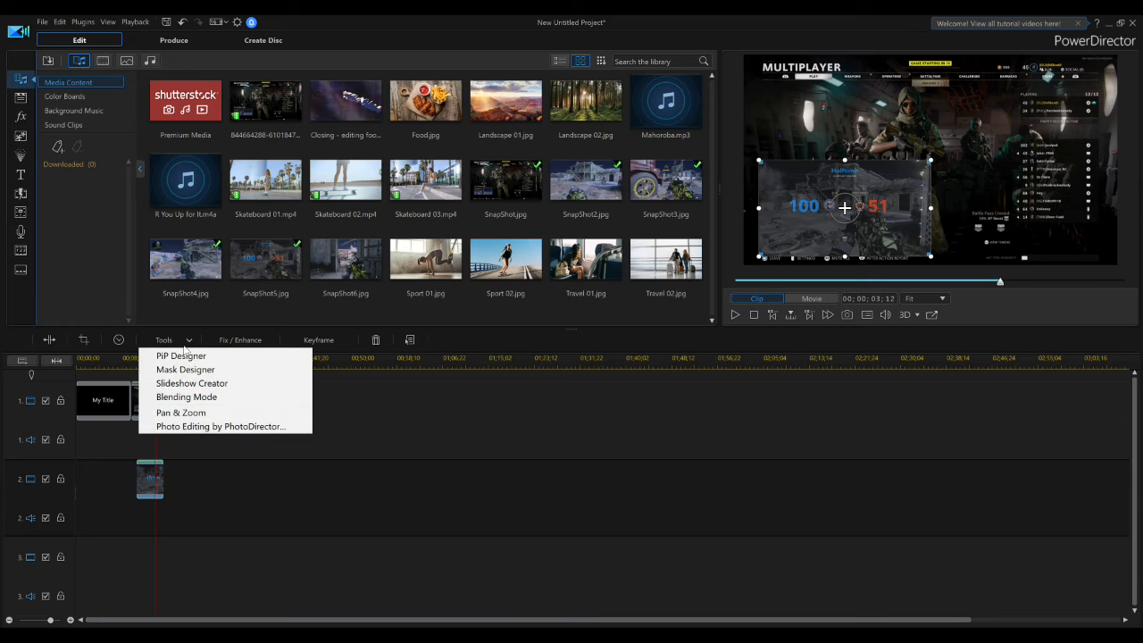
pyautogui.click(182, 356)
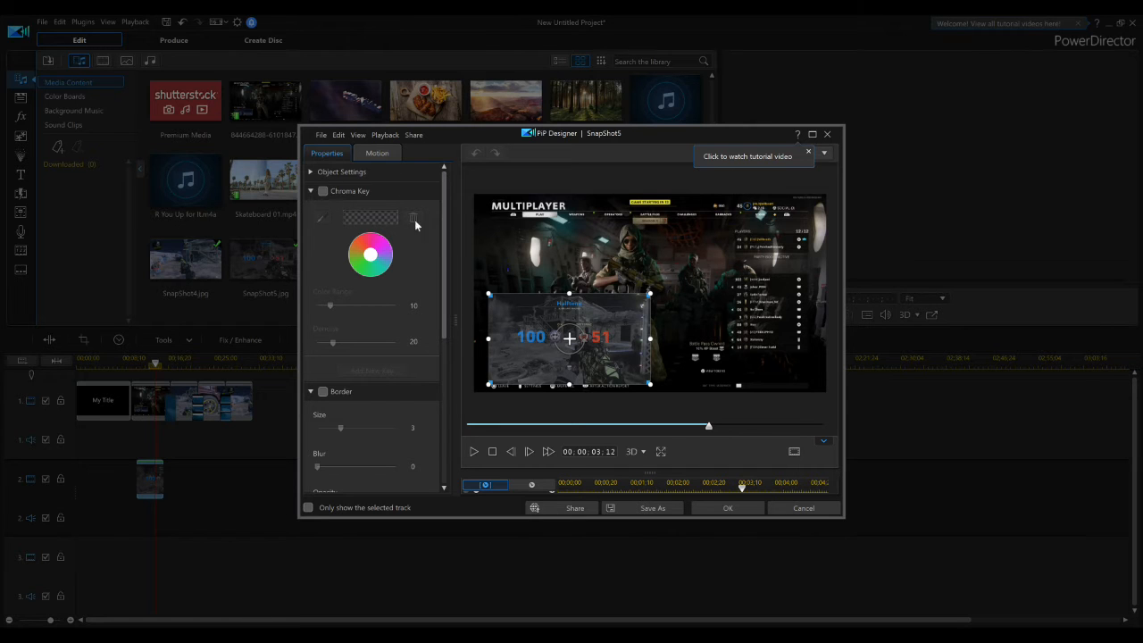
pyautogui.moveTo(443, 258); pyautogui.dragTo(449, 424)
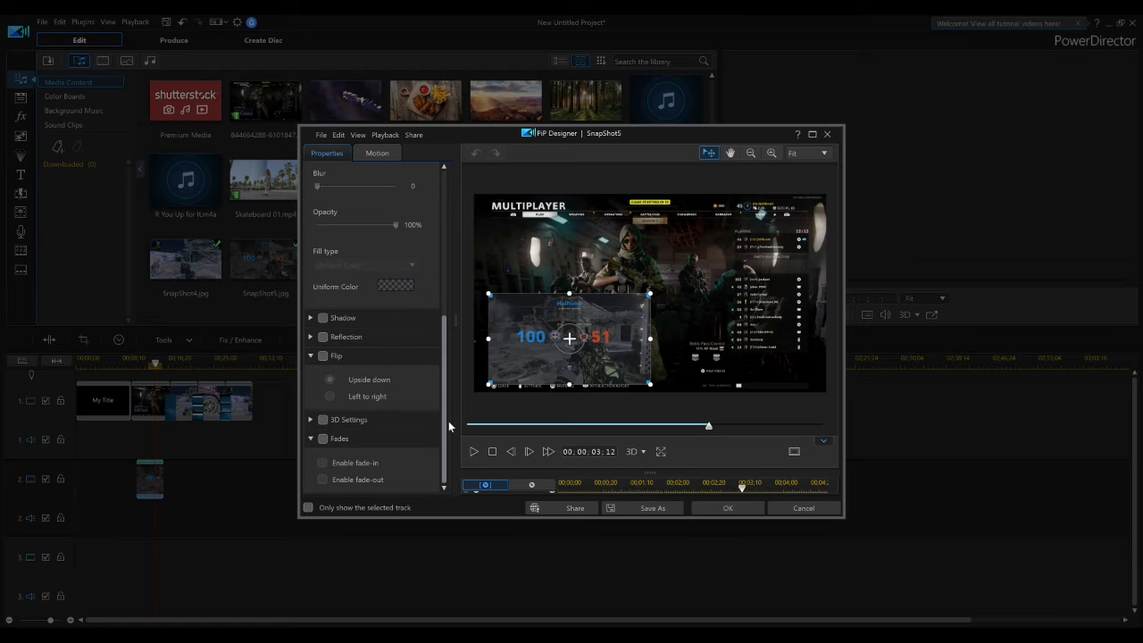
pyautogui.click(323, 439)
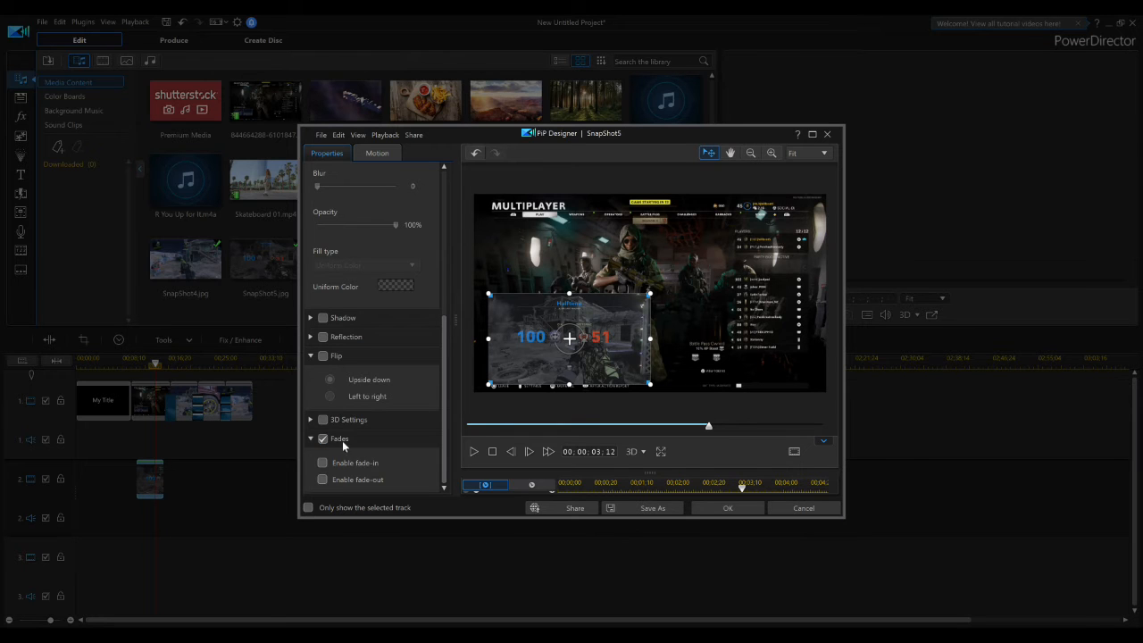
pyautogui.click(323, 464)
pyautogui.click(322, 481)
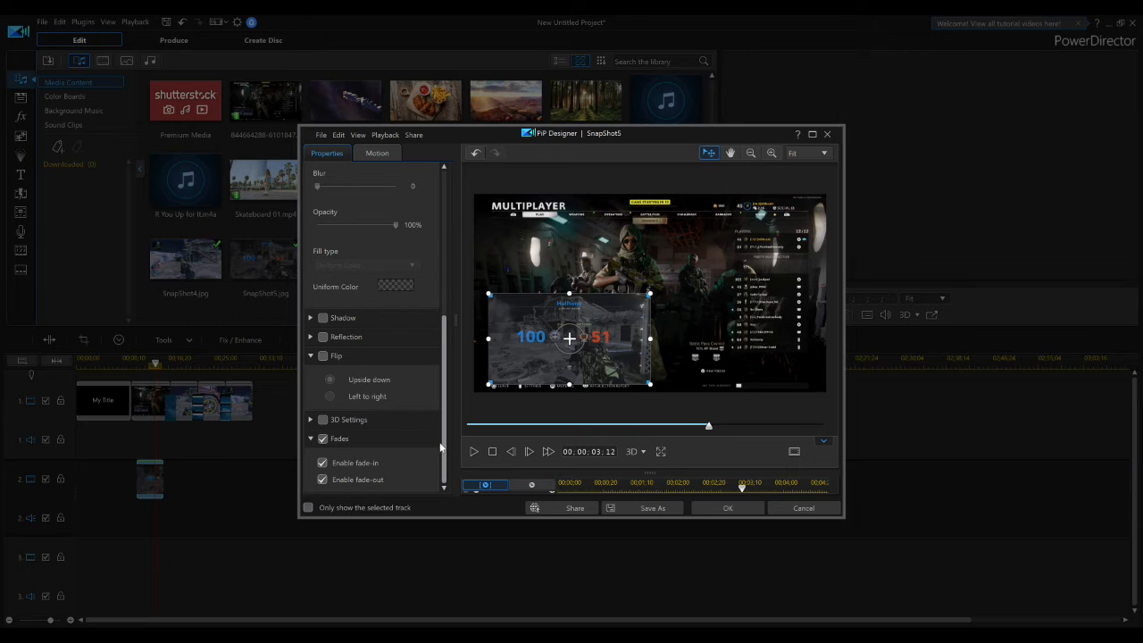
# Give the SnapShot5 overlay a uniform brown-orange border of size 3 and apply the PiP Designer changes
pyautogui.moveTo(444, 447); pyautogui.dragTo(451, 354)
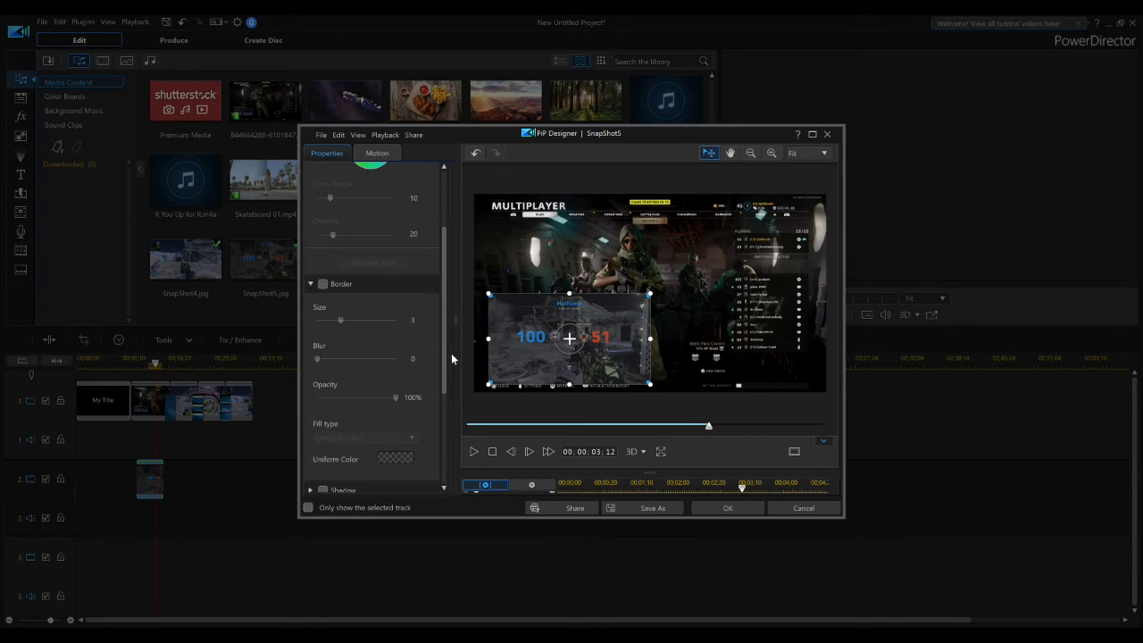
pyautogui.click(323, 284)
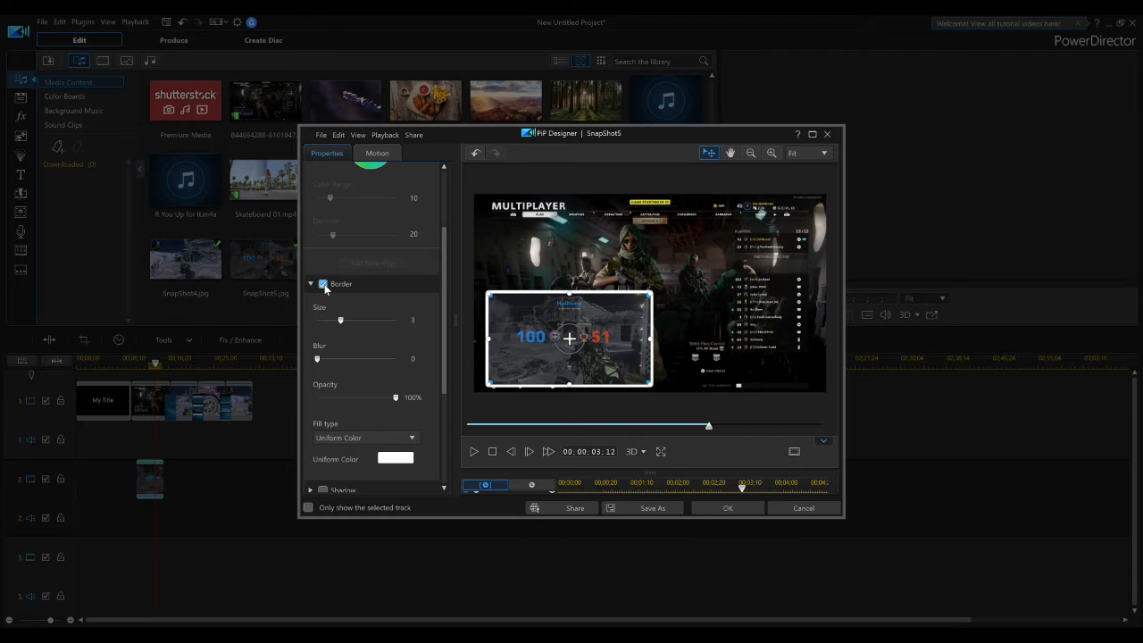
pyautogui.click(395, 458)
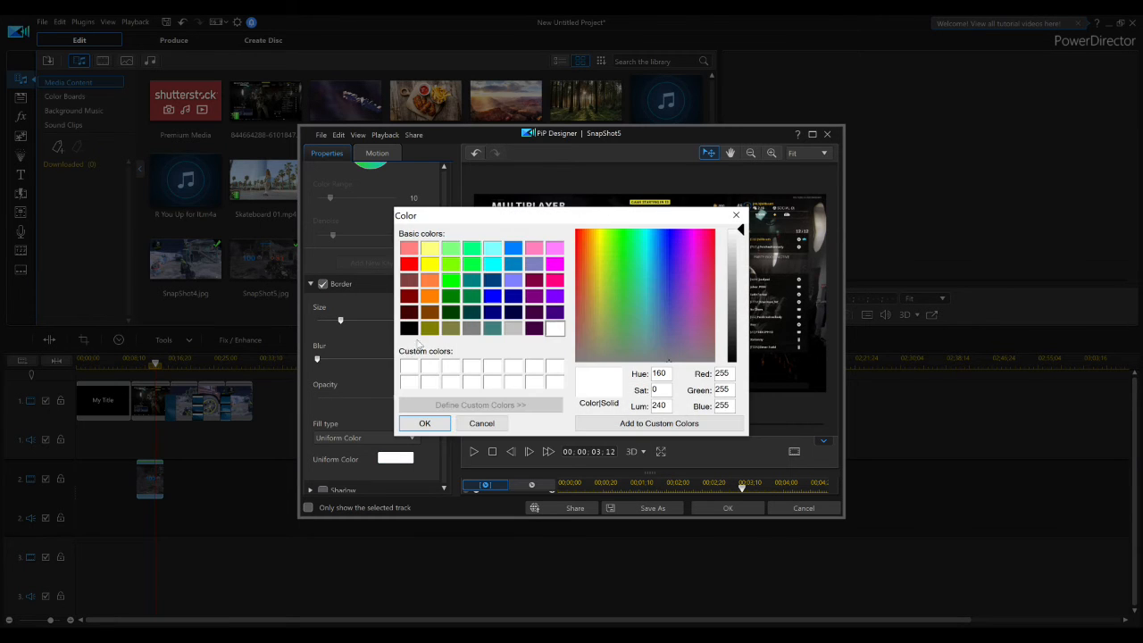
pyautogui.click(430, 311)
pyautogui.click(426, 423)
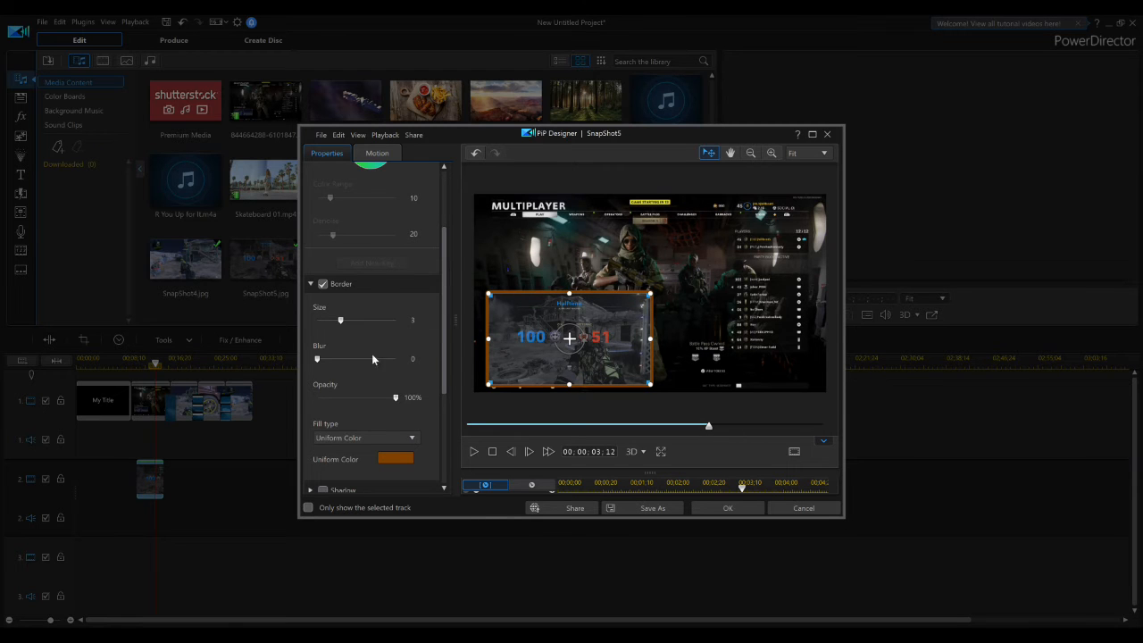
pyautogui.moveTo(445, 323); pyautogui.dragTo(451, 399)
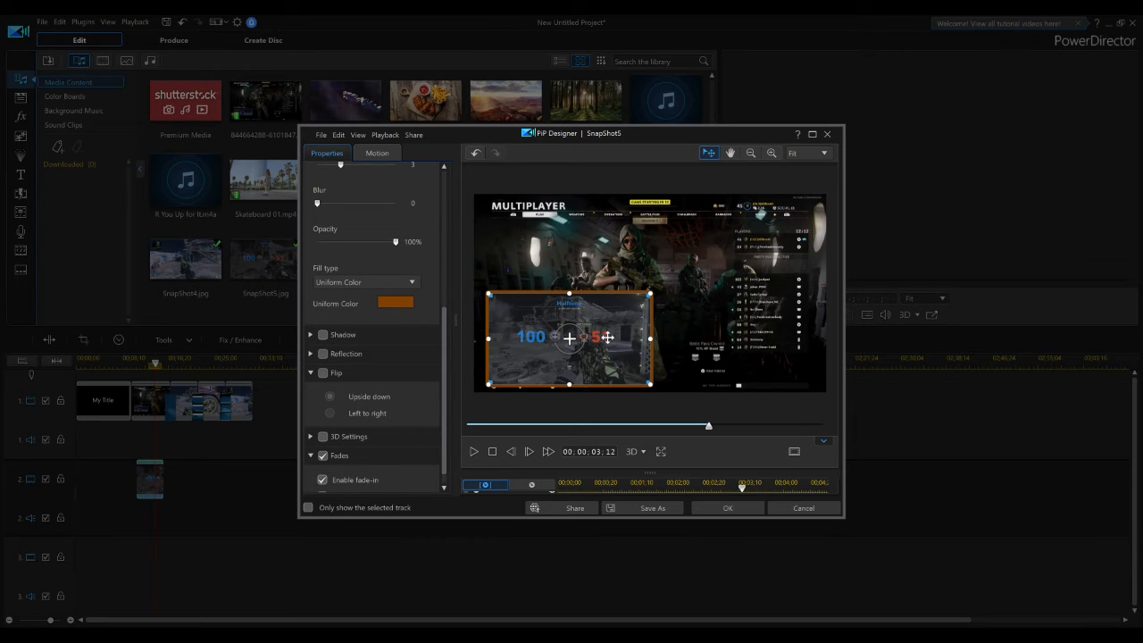
pyautogui.scroll(-1, 446, 378)
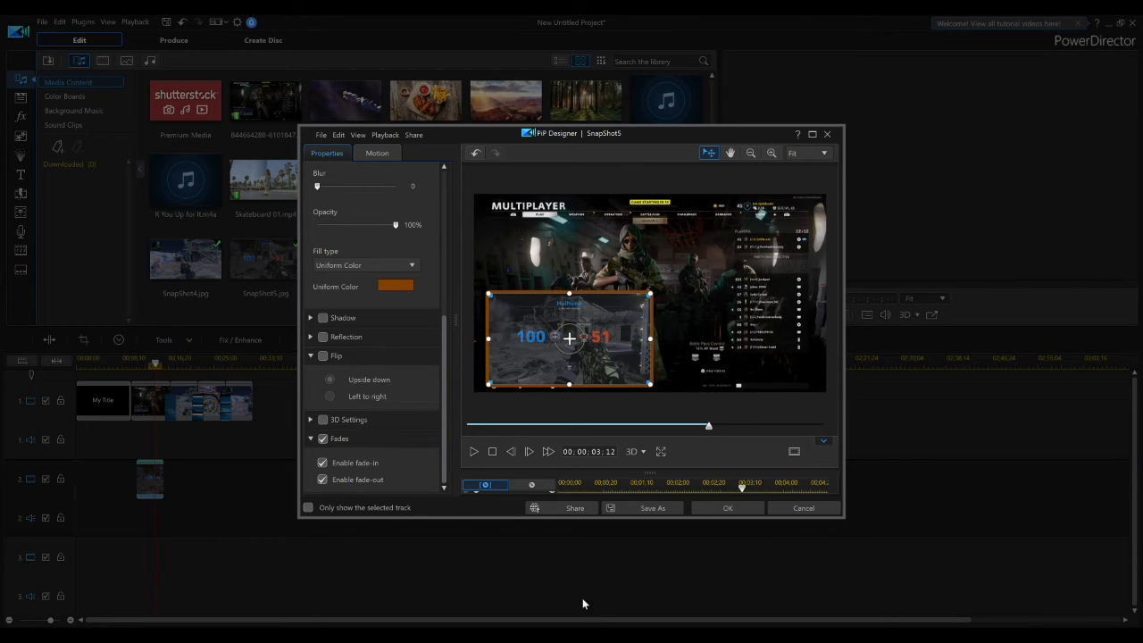
pyautogui.click(721, 509)
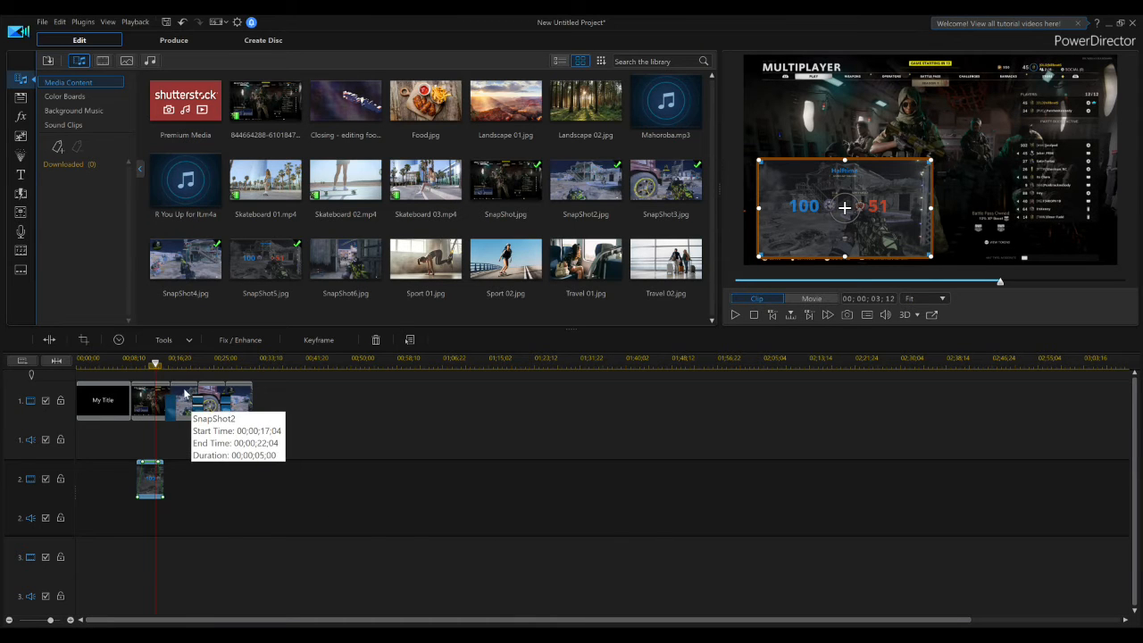
# Play the timeline from the start of the first photo into SnapShot2 to review the overlay's border and fades
pyautogui.click(155, 365)
pyautogui.moveTo(159, 367); pyautogui.dragTo(137, 367)
pyautogui.click(150, 395)
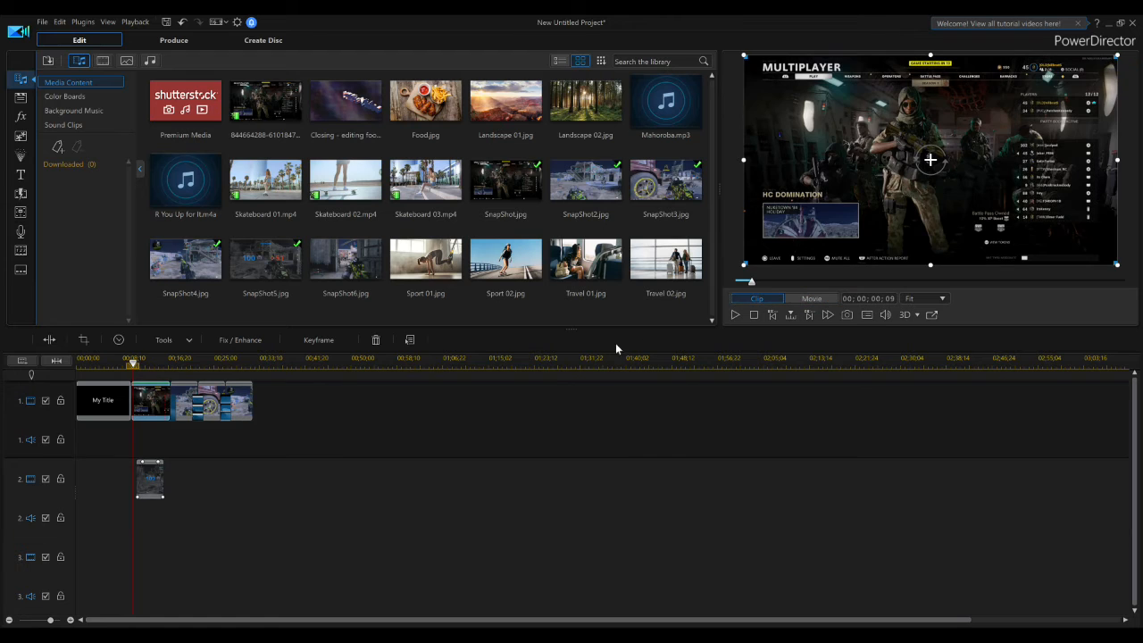
pyautogui.click(735, 316)
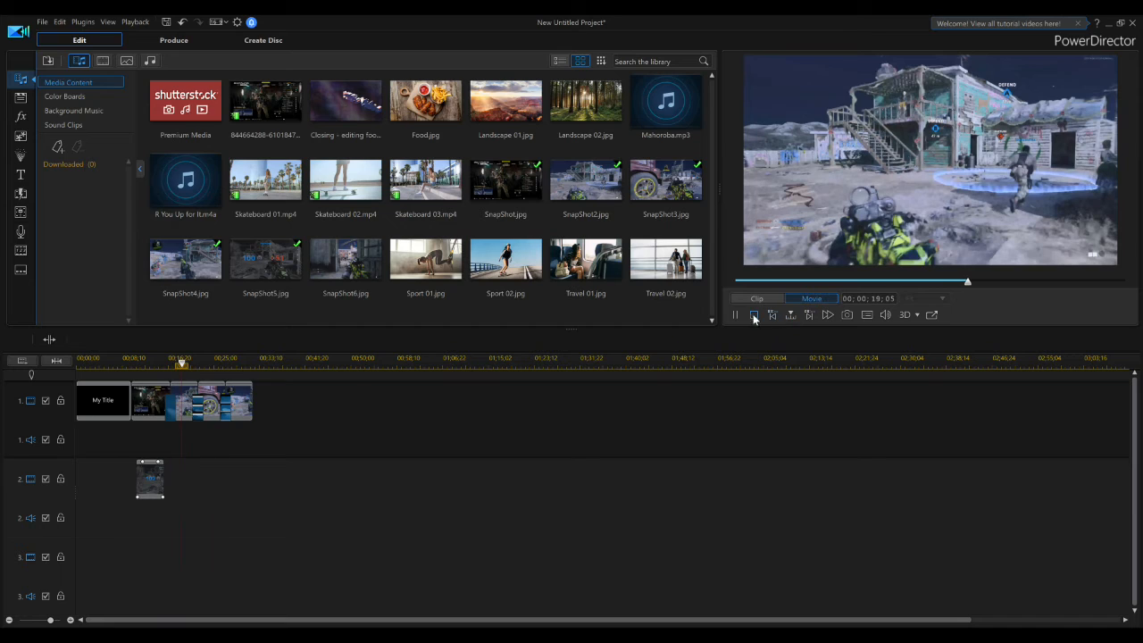
pyautogui.click(736, 315)
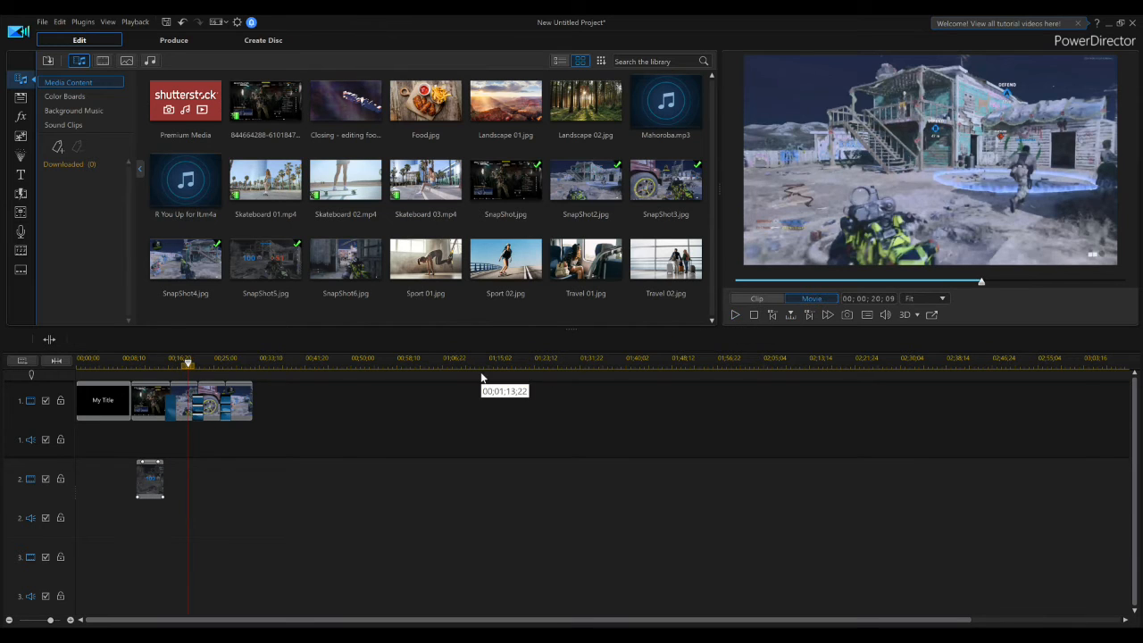
# Place SnapShot6 on track 3 starting at 00;00;10;28, aligned with the SnapShot5 overlay, and shrink it into the upper-right corner of the frame
pyautogui.moveTo(346, 266); pyautogui.dragTo(137, 560)
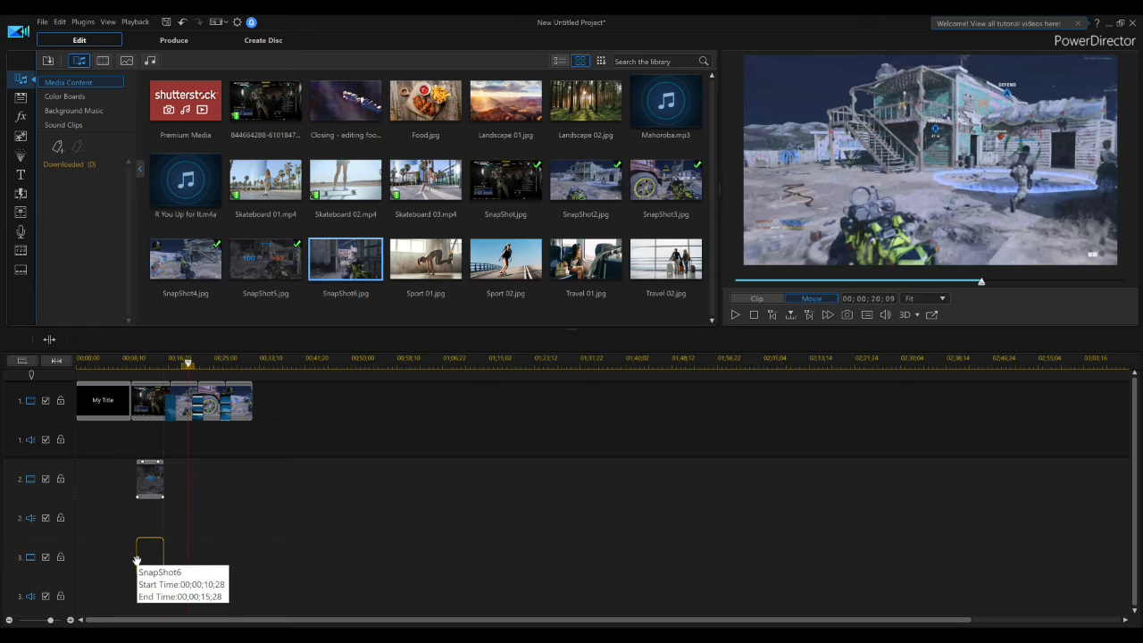
pyautogui.moveTo(136, 559); pyautogui.dragTo(137, 560)
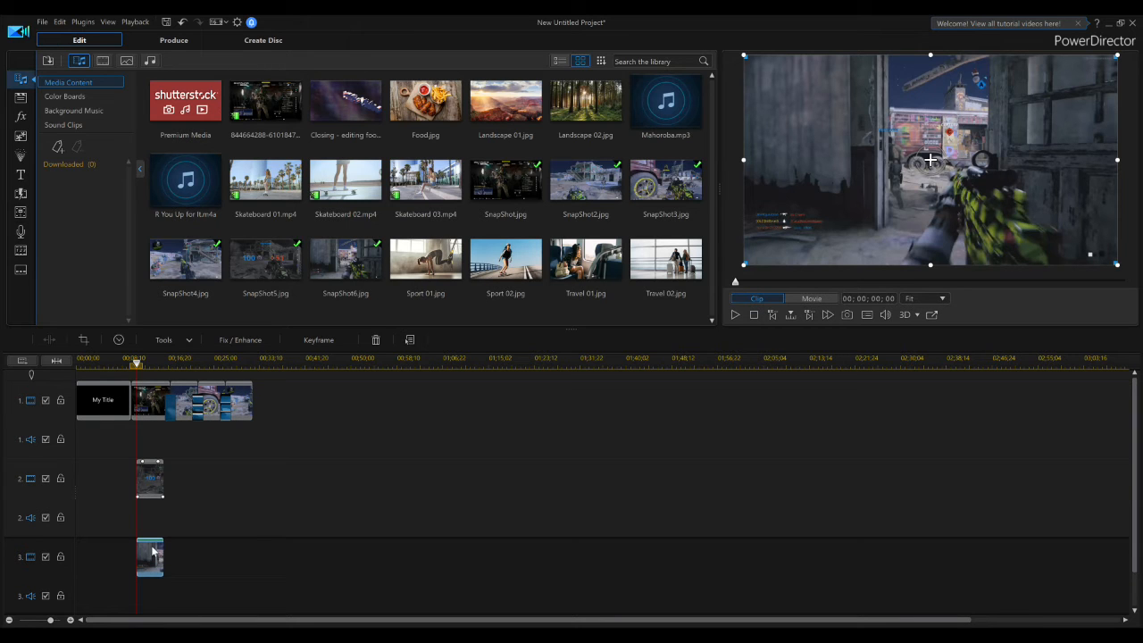
pyautogui.doubleClick(152, 551)
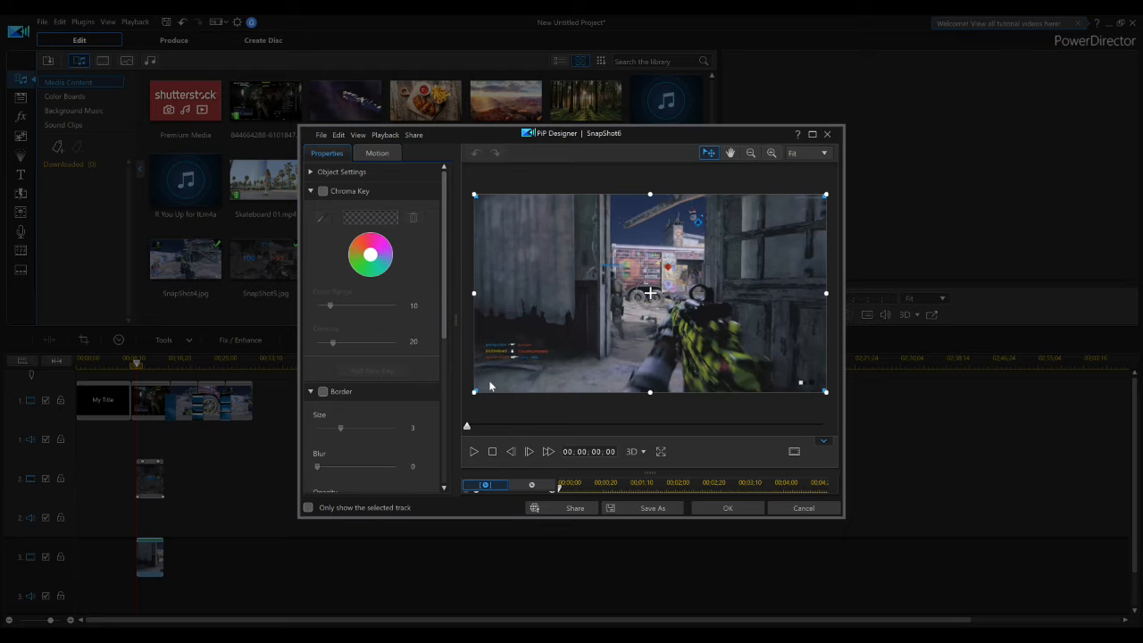
pyautogui.moveTo(476, 394); pyautogui.dragTo(589, 327)
pyautogui.moveTo(649, 295); pyautogui.dragTo(741, 253)
pyautogui.moveTo(469, 430); pyautogui.dragTo(540, 431)
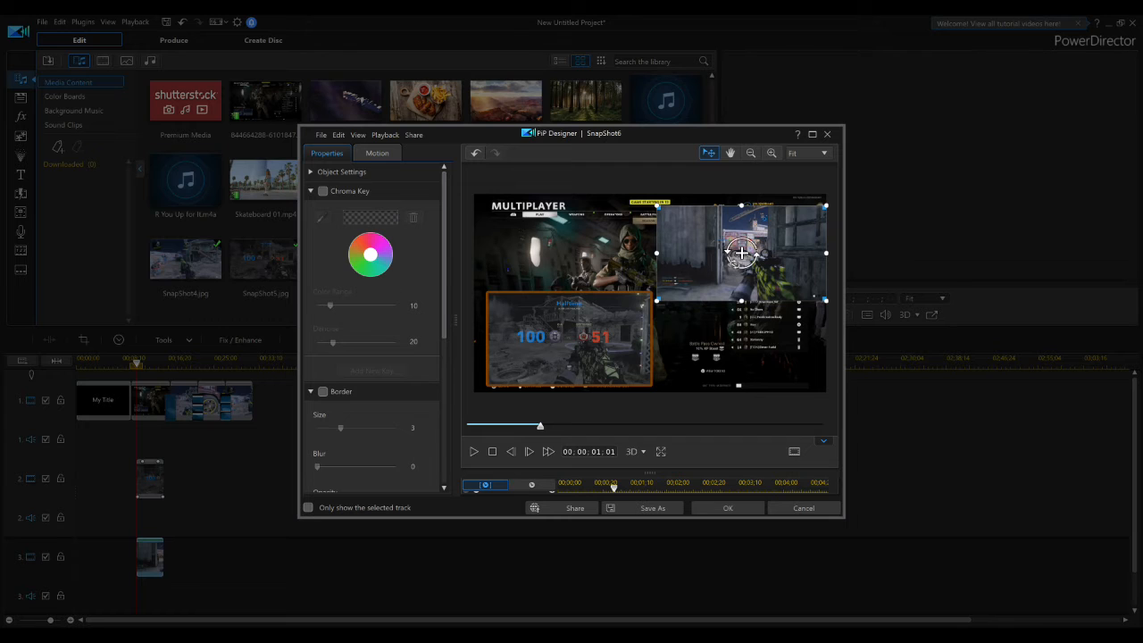
pyautogui.moveTo(741, 253); pyautogui.dragTo(741, 242)
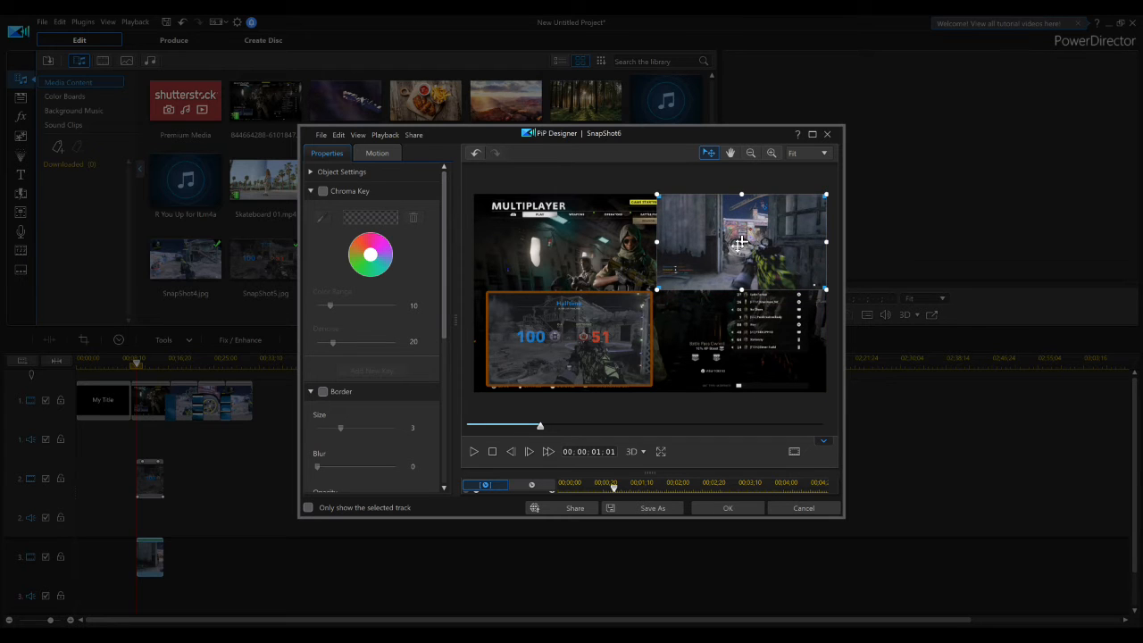
# Turn on Fades for the SnapShot6 overlay, with both fade-in and fade-out enabled
pyautogui.moveTo(440, 334); pyautogui.dragTo(441, 485)
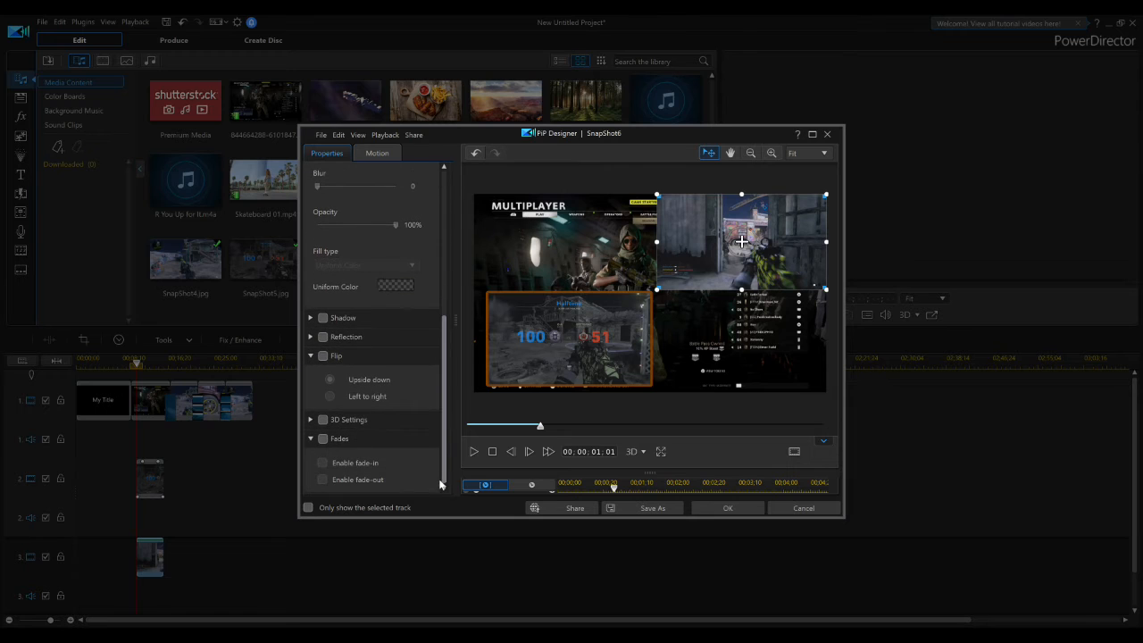
pyautogui.click(324, 439)
pyautogui.click(324, 463)
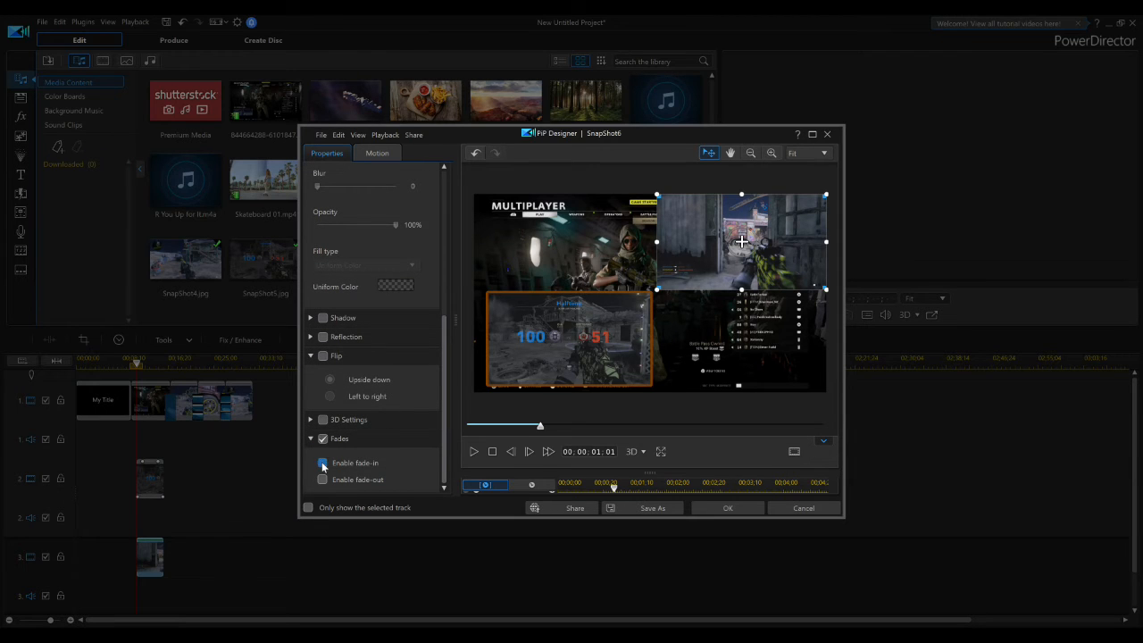
pyautogui.click(323, 480)
# Give the SnapShot6 overlay a uniform dark red border of size 3, nudge it slightly inward, and apply the PiP Designer changes
pyautogui.moveTo(447, 440); pyautogui.dragTo(434, 331)
pyautogui.click(323, 308)
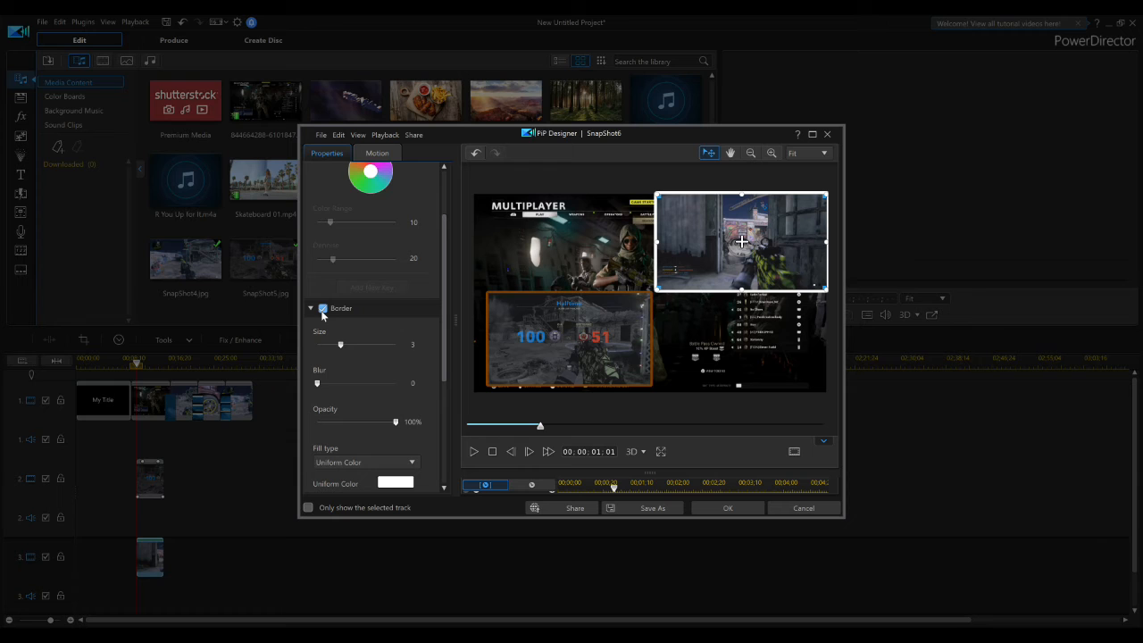
pyautogui.click(396, 483)
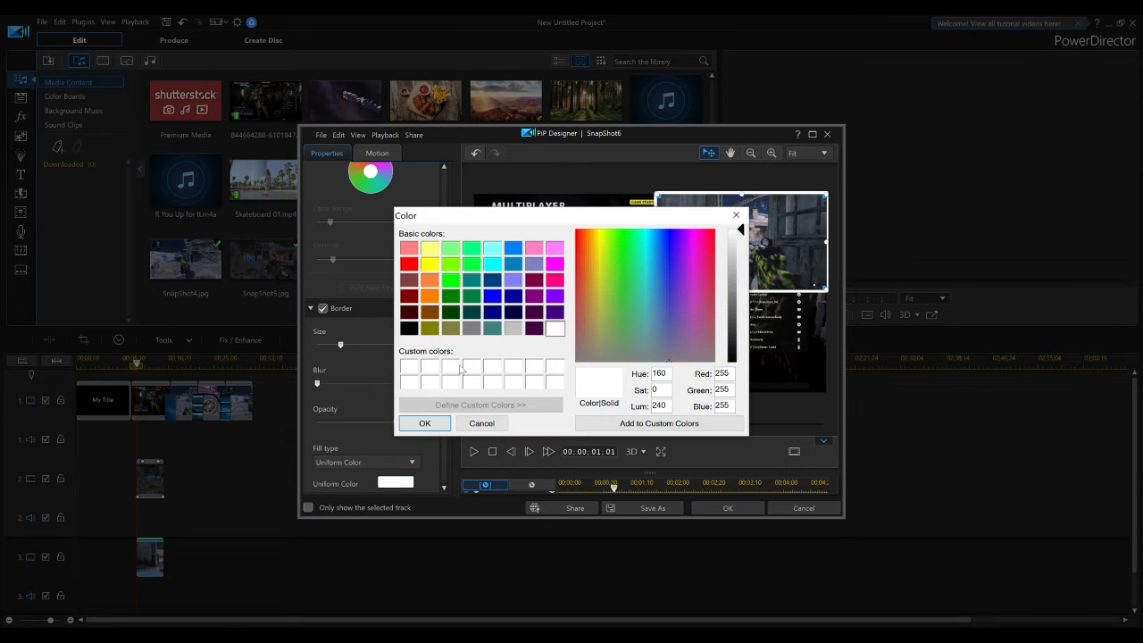
pyautogui.click(410, 313)
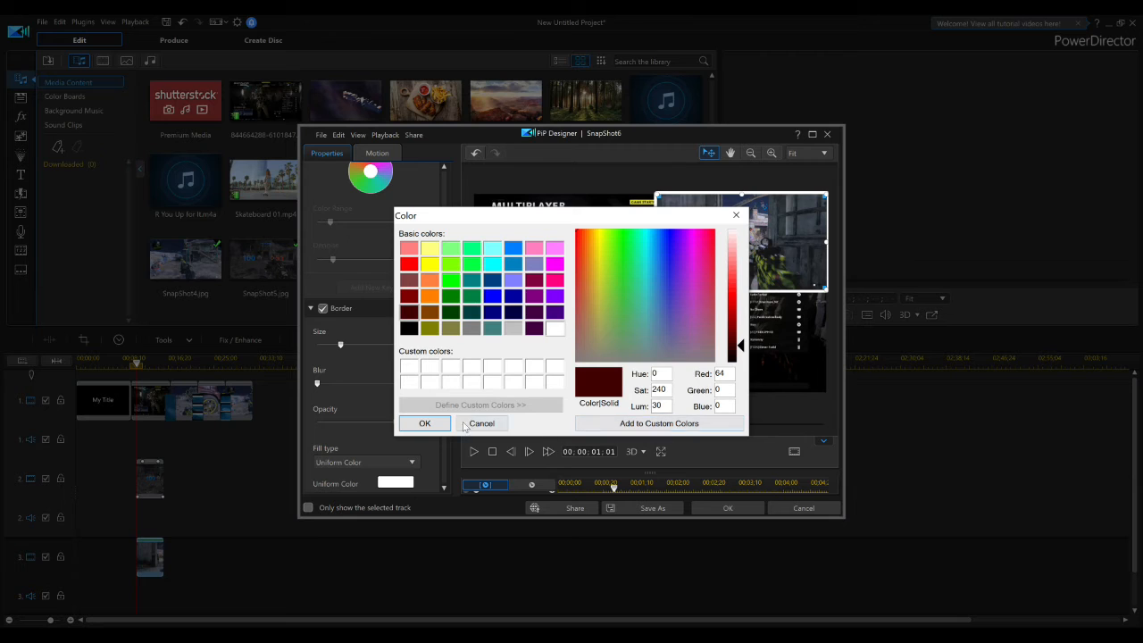
pyautogui.click(436, 425)
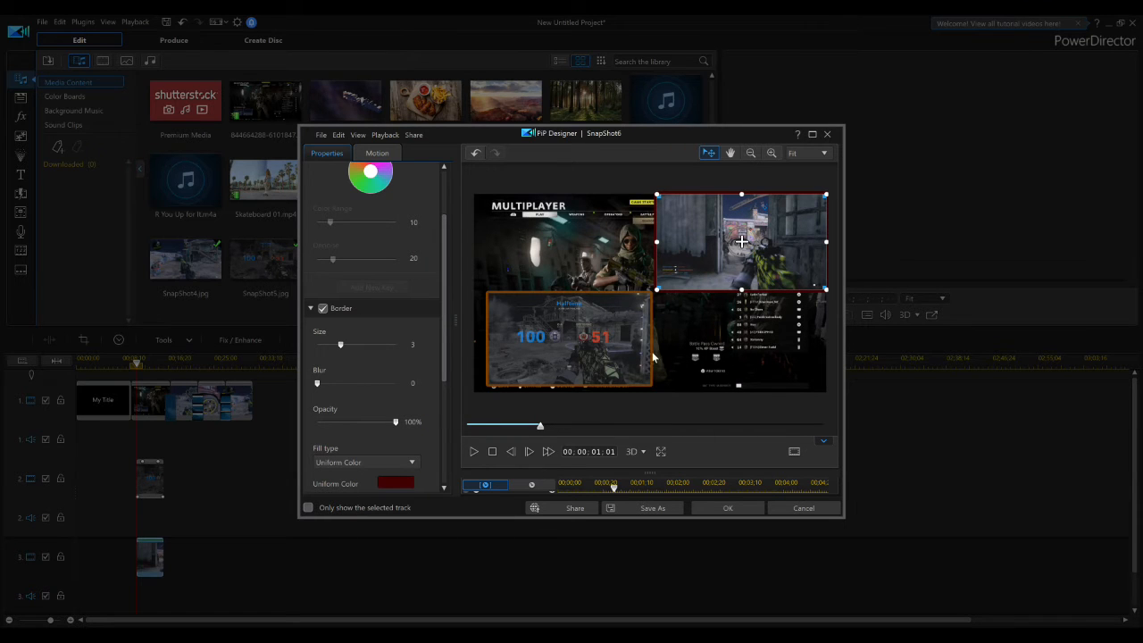
pyautogui.moveTo(741, 243); pyautogui.dragTo(735, 245)
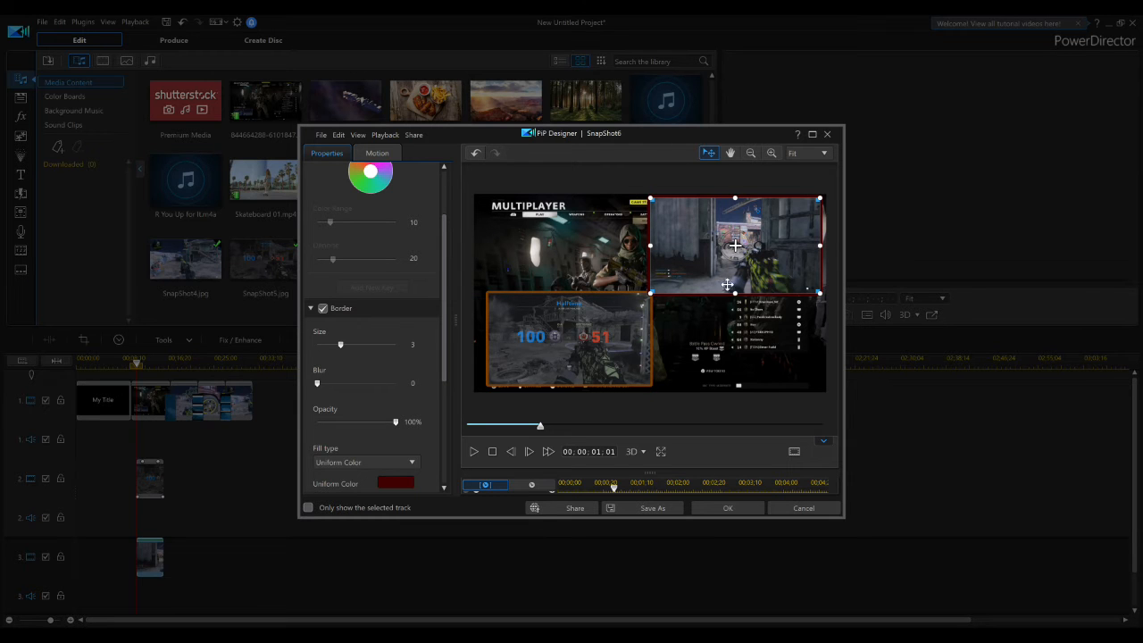
pyautogui.click(727, 508)
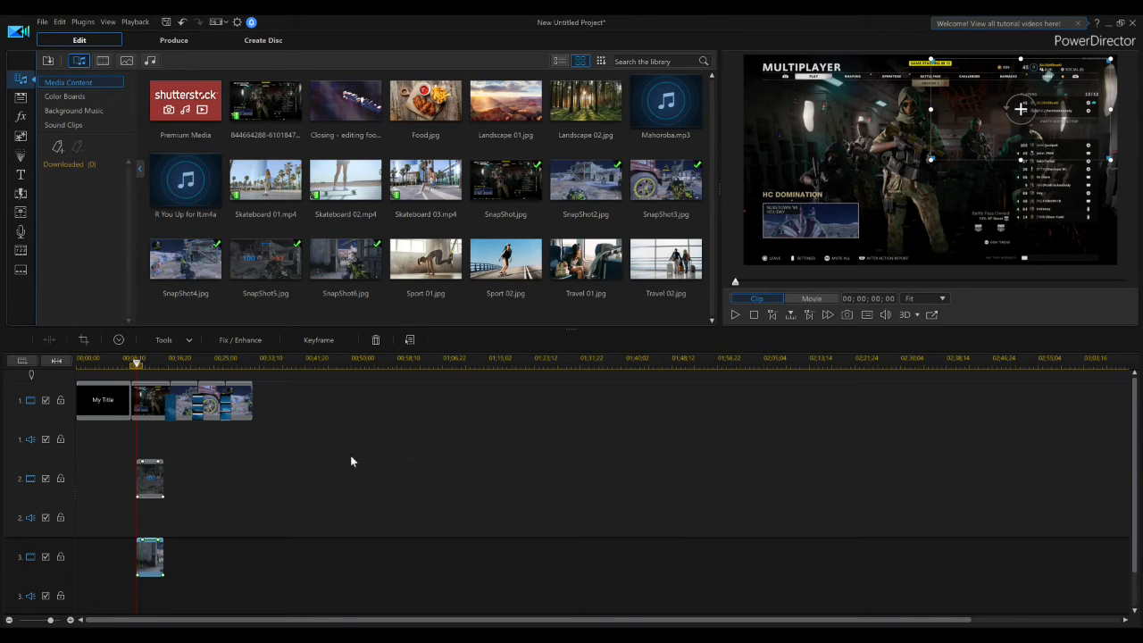
# Add one video track and one audio track below track 4, and look over the track list
pyautogui.scroll(-1, 1135, 498)
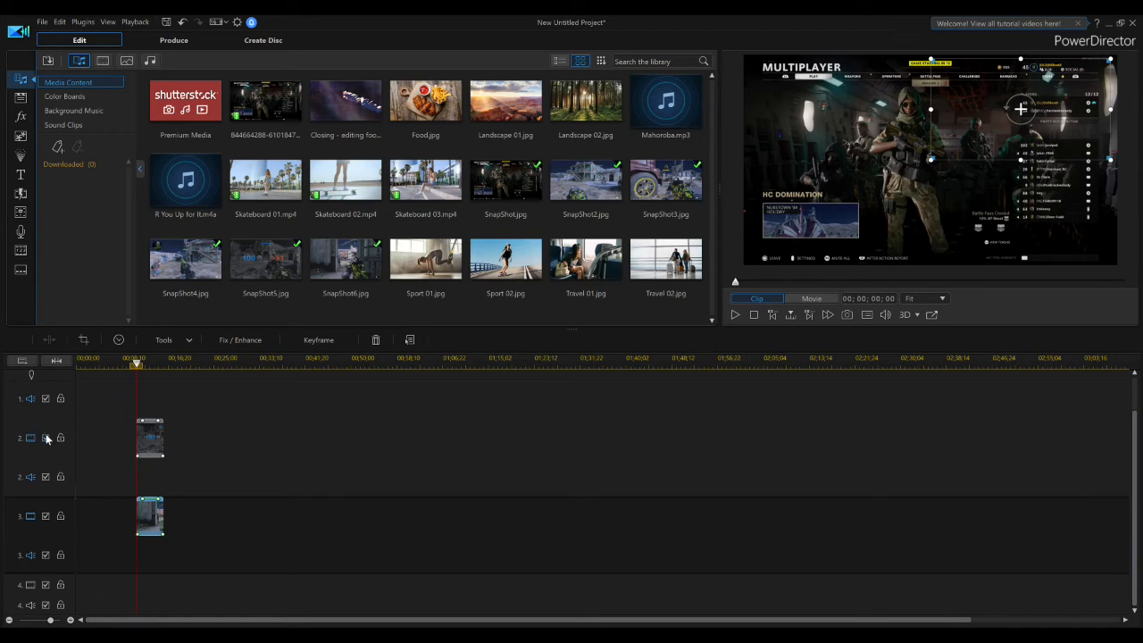
pyautogui.click(25, 363)
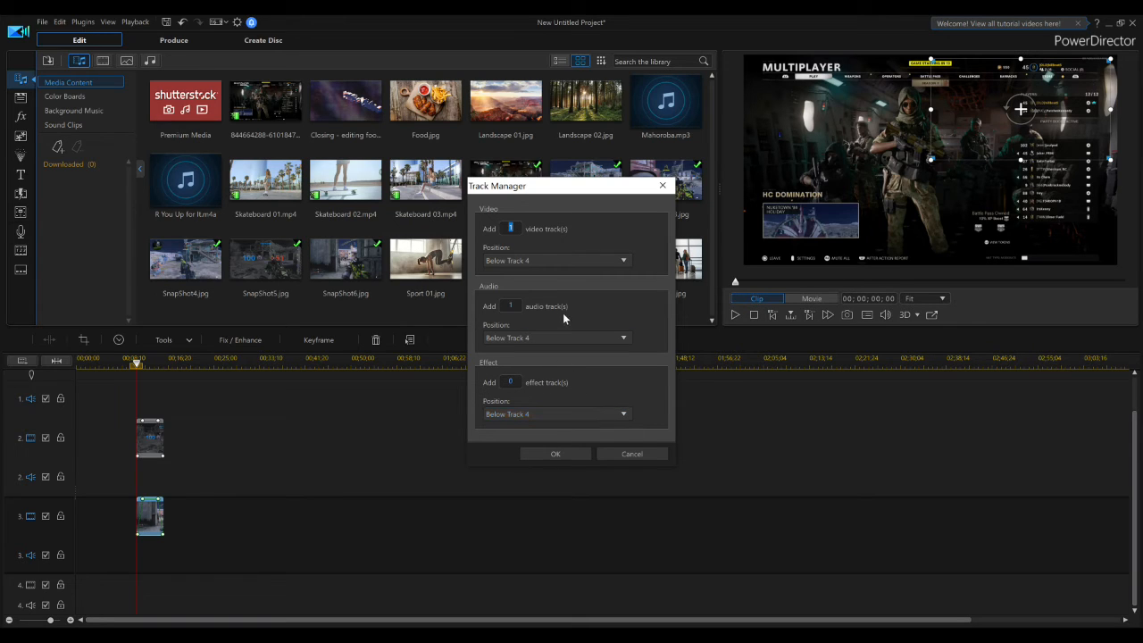
pyautogui.click(602, 332)
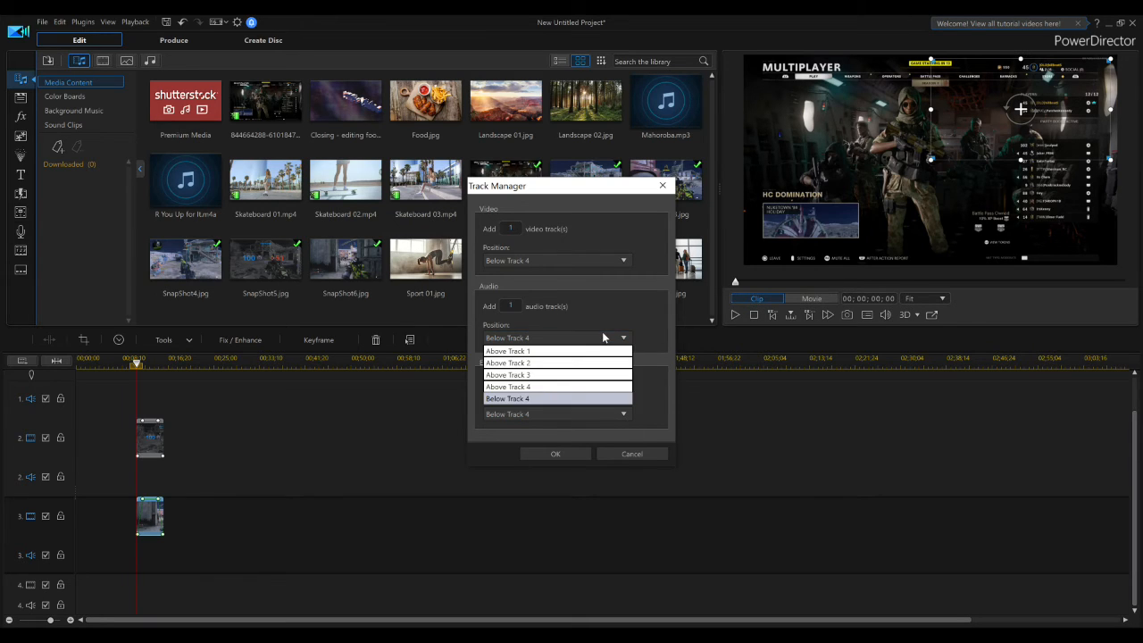
pyautogui.click(603, 337)
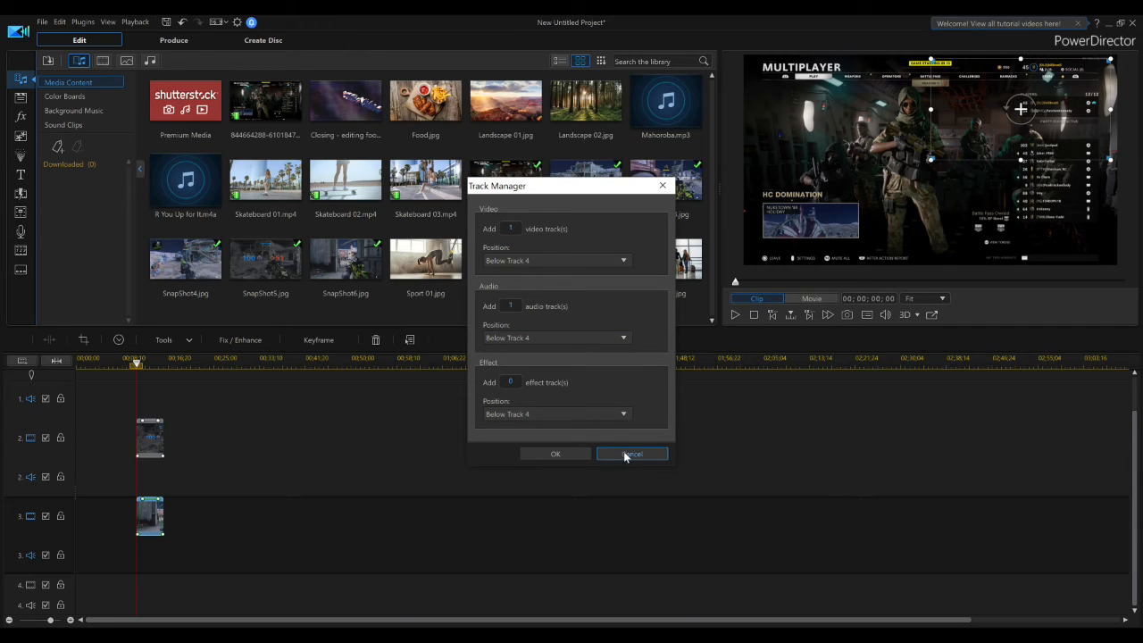
pyautogui.click(563, 453)
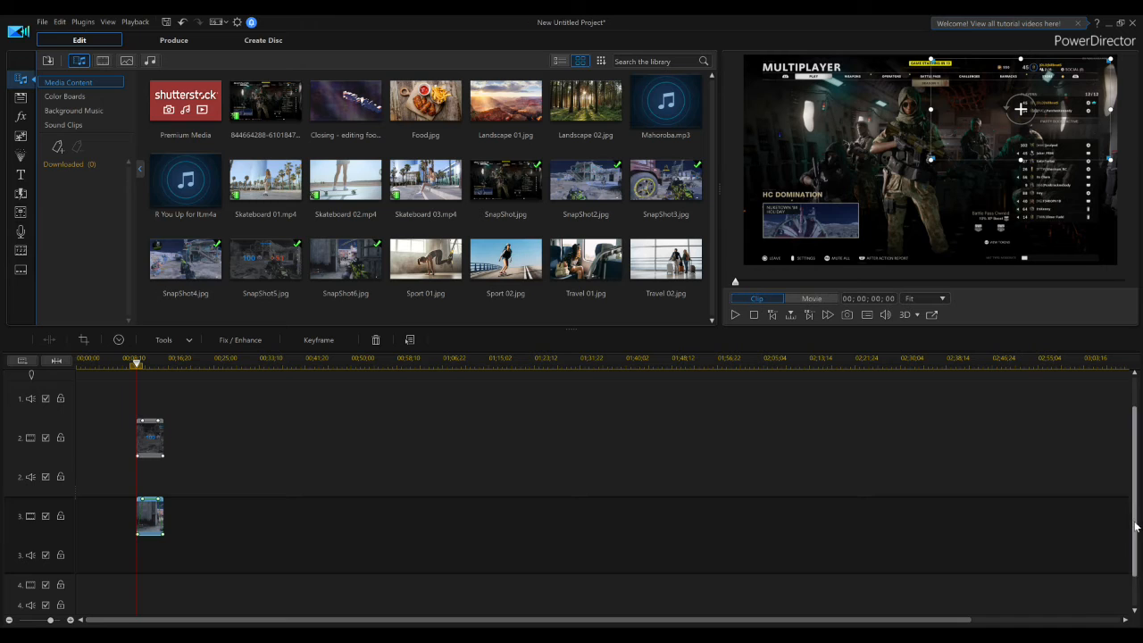
pyautogui.scroll(-1, 1137, 577)
pyautogui.scroll(1, 722, 482)
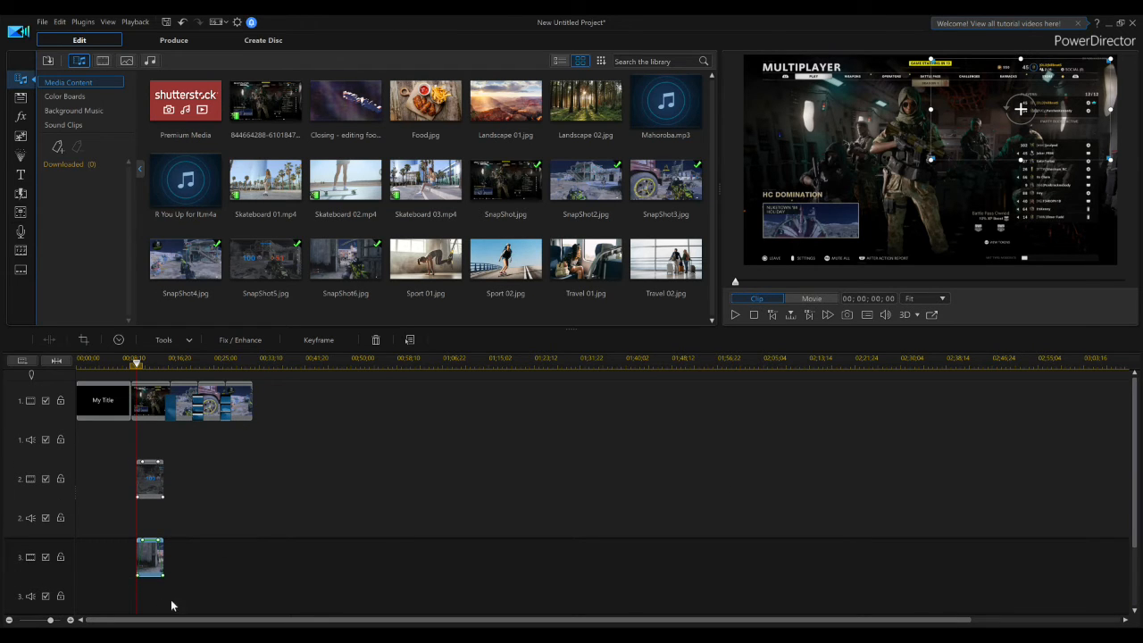
pyautogui.scroll(-1, 1137, 482)
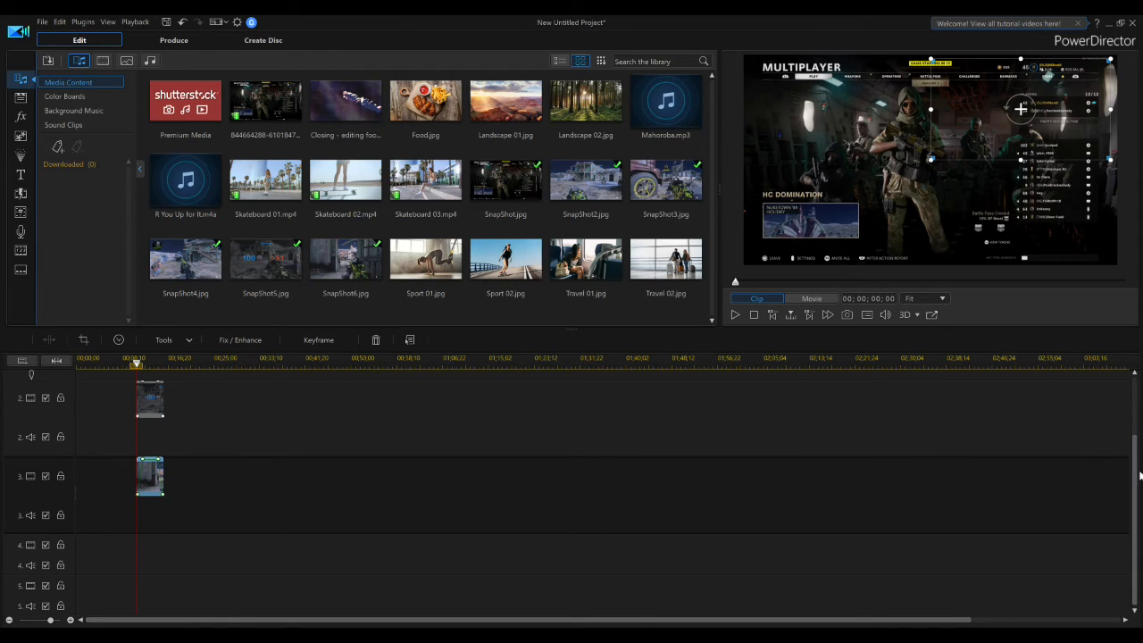
pyautogui.scroll(1, 1134, 473)
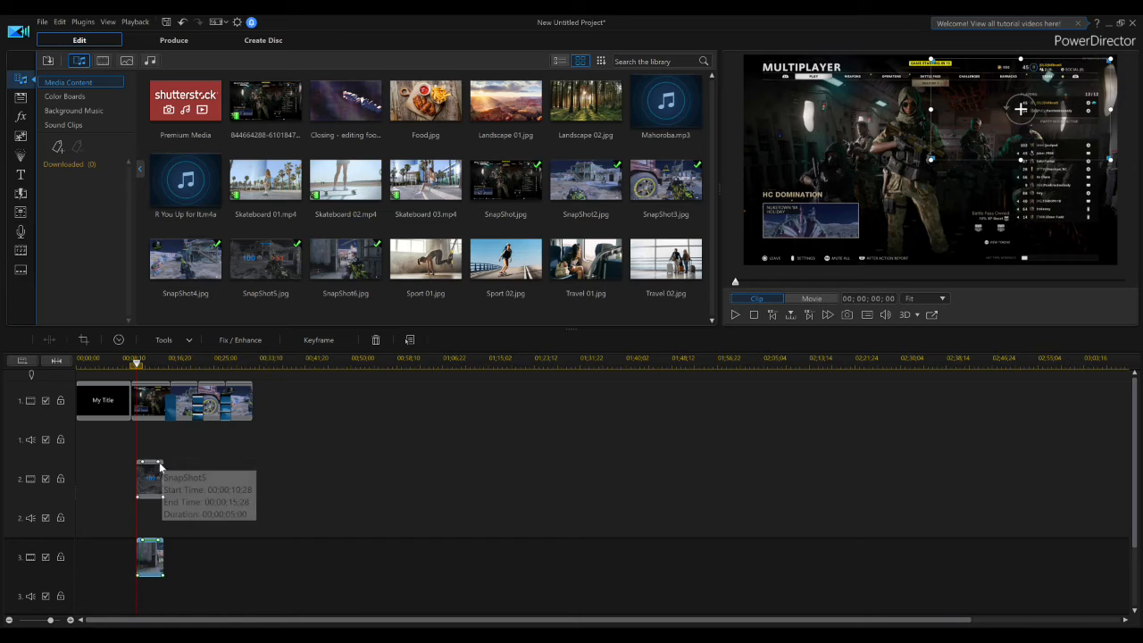
pyautogui.click(187, 340)
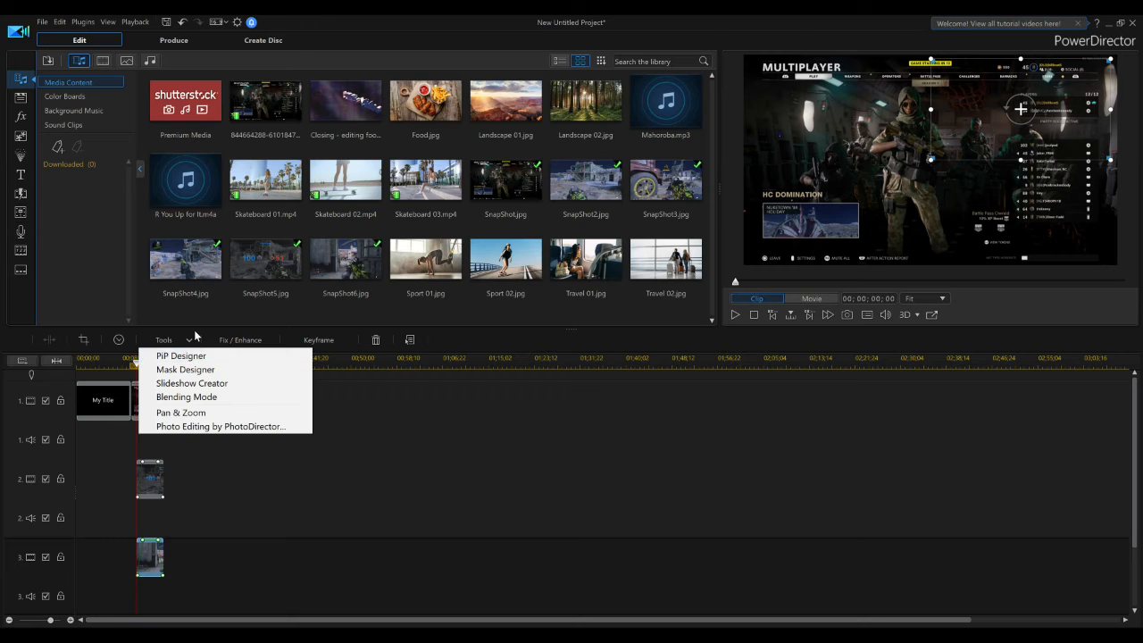
pyautogui.click(157, 490)
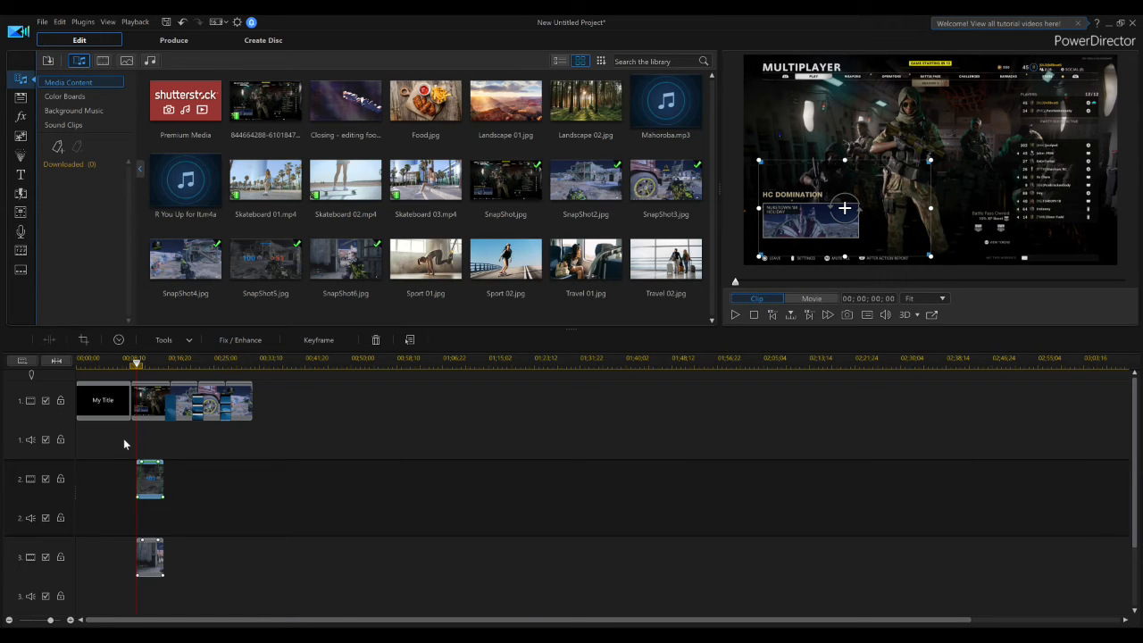
# Import Opening2.wav from the Gaming Videos folder and place it at the start of audio track 1
pyautogui.click(48, 61)
pyautogui.click(59, 77)
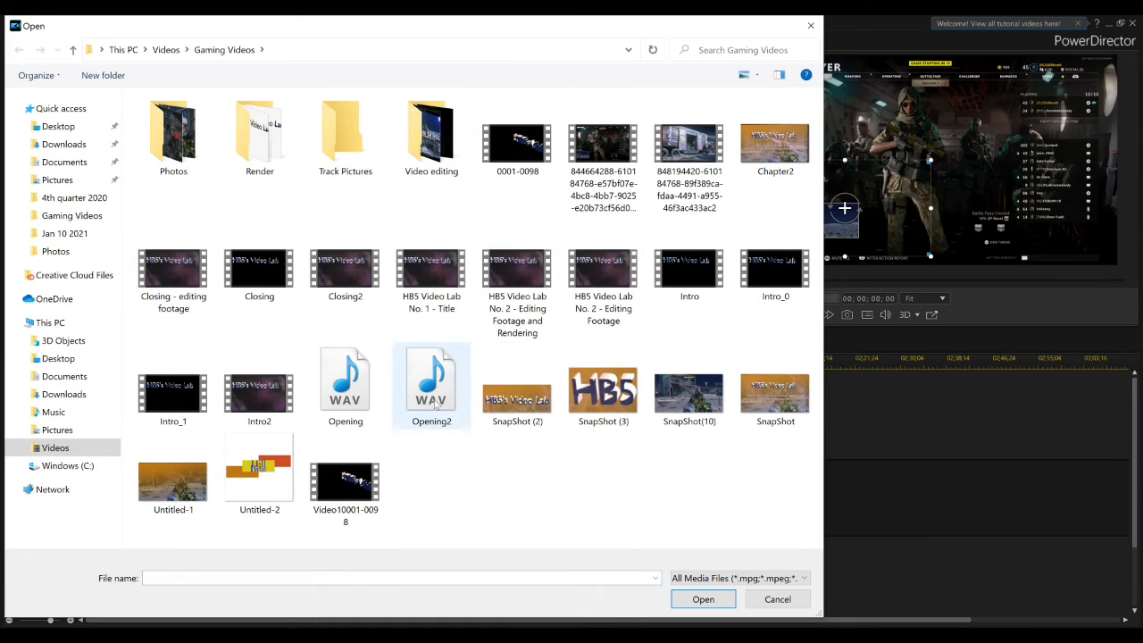
pyautogui.click(433, 398)
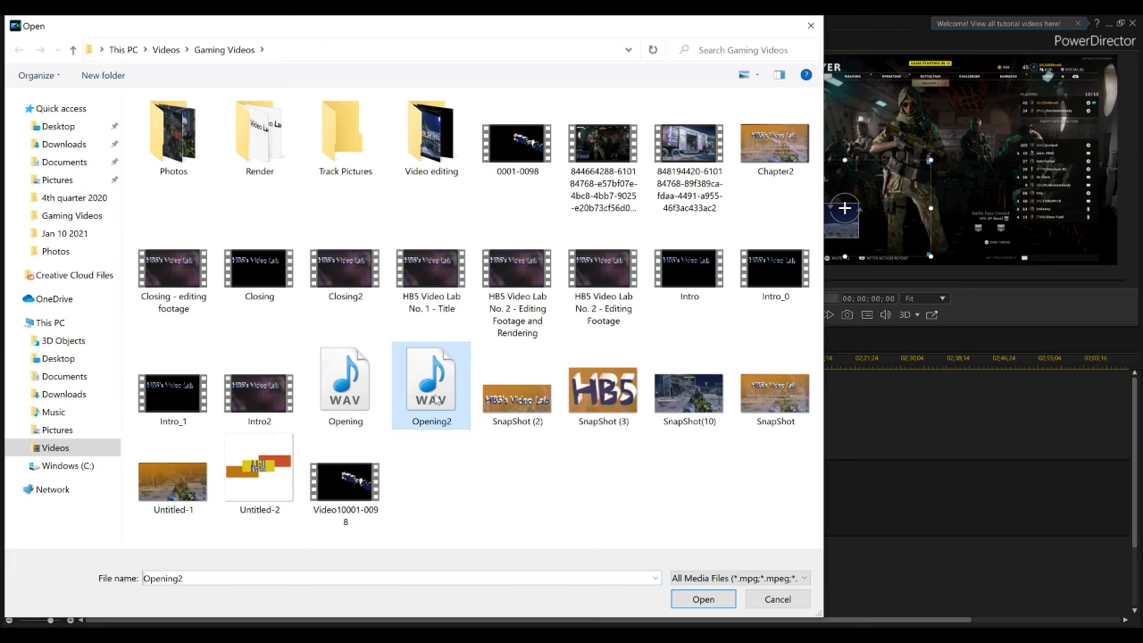
pyautogui.click(704, 599)
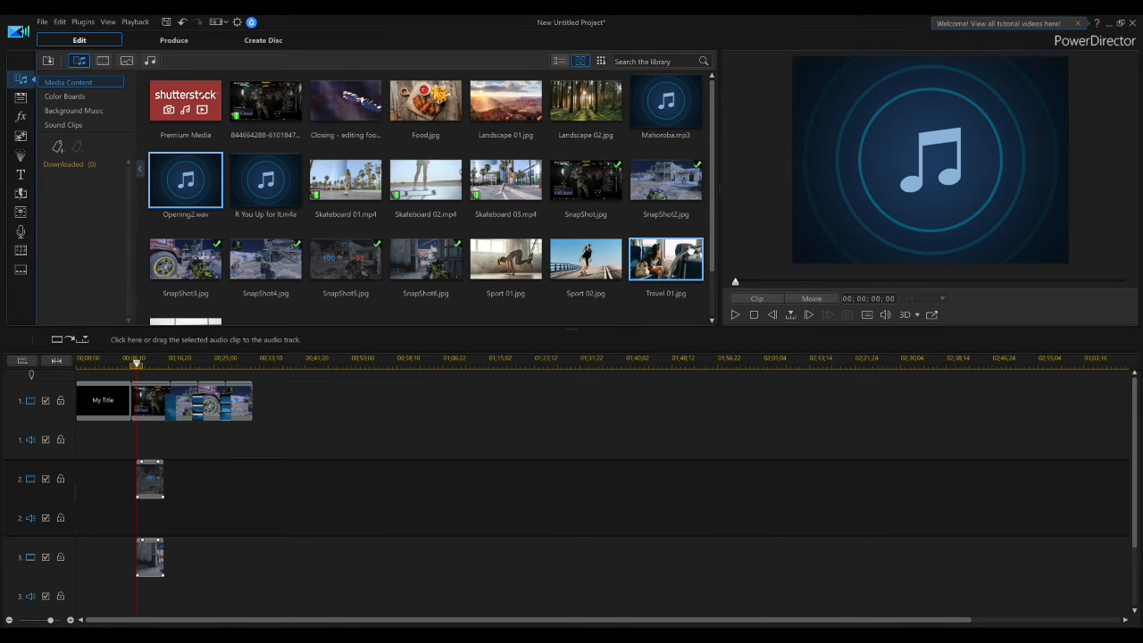
pyautogui.moveTo(714, 253)
pyautogui.mouseDown()
pyautogui.moveTo(717, 318)
pyautogui.moveTo(716, 265)
pyautogui.mouseUp()
pyautogui.moveTo(195, 170); pyautogui.dragTo(80, 453)
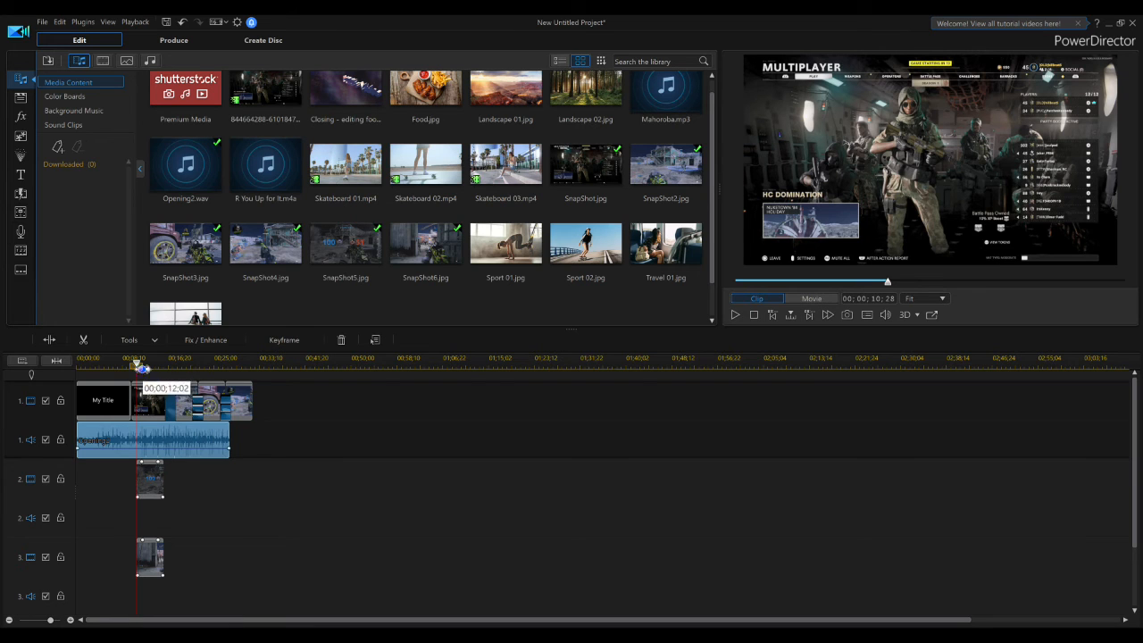
# Play the movie from its beginning to check the Opening2 audio under the opening title, and pause during the title
pyautogui.click(136, 362)
pyautogui.moveTo(136, 366); pyautogui.dragTo(105, 367)
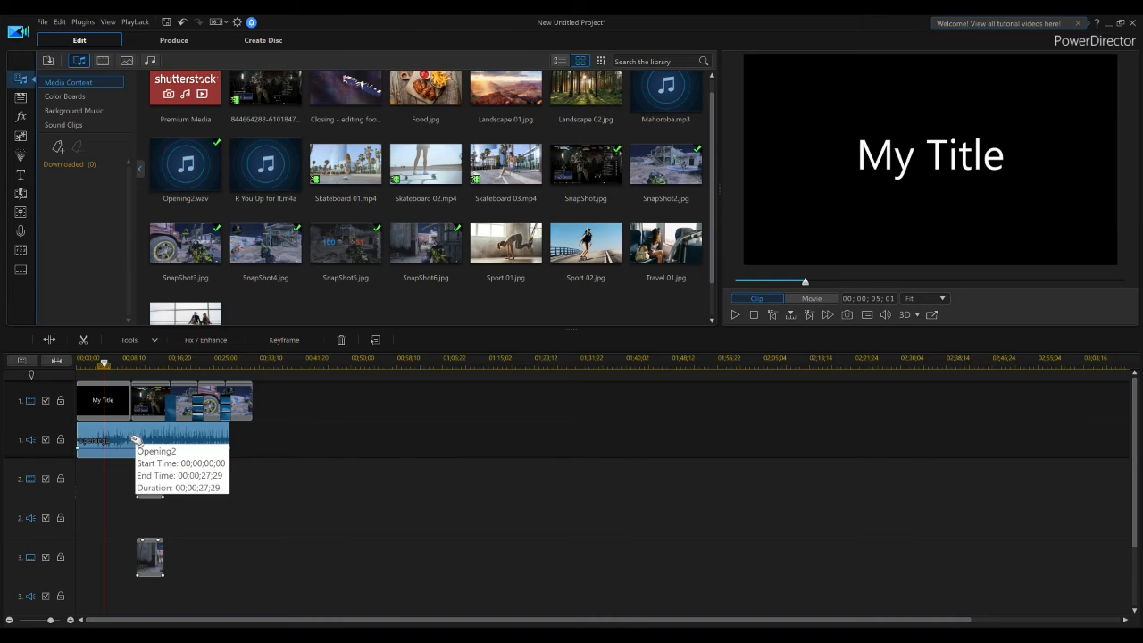
pyautogui.moveTo(136, 441)
pyautogui.mouseDown()
pyautogui.moveTo(130, 507)
pyautogui.moveTo(132, 437)
pyautogui.mouseUp()
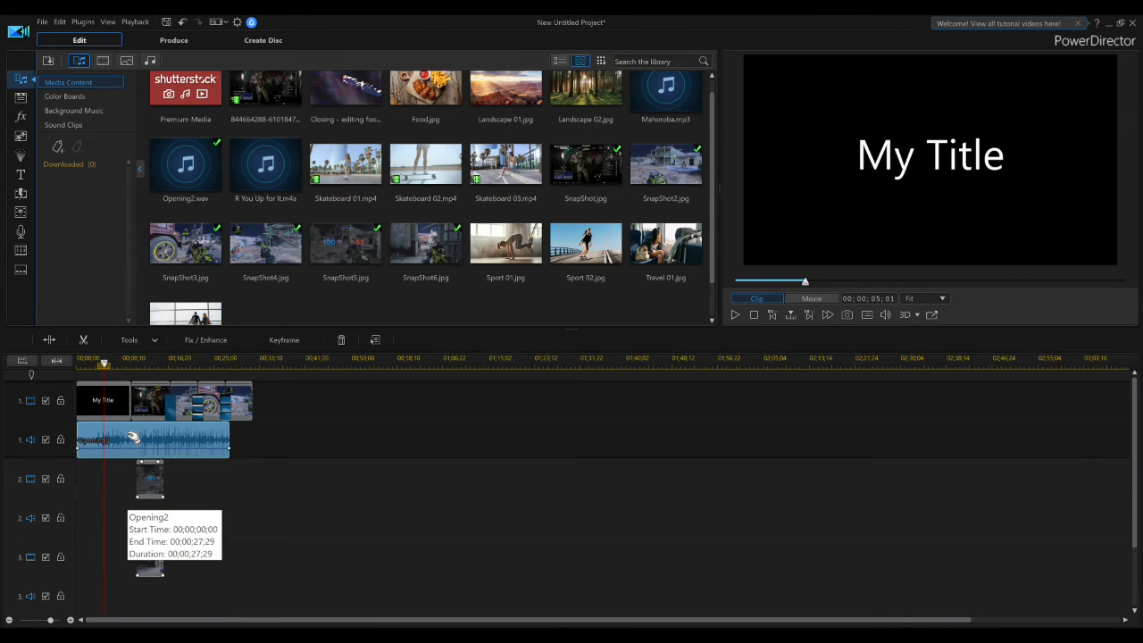
pyautogui.moveTo(132, 438)
pyautogui.mouseDown()
pyautogui.moveTo(120, 518)
pyautogui.moveTo(119, 439)
pyautogui.mouseUp()
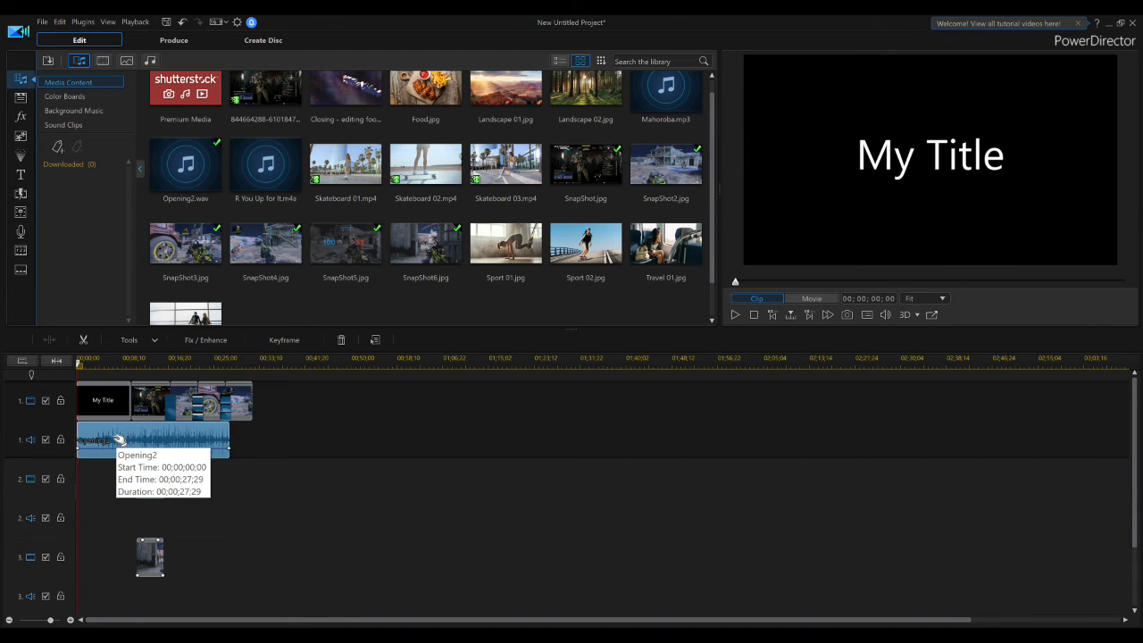
pyautogui.click(735, 315)
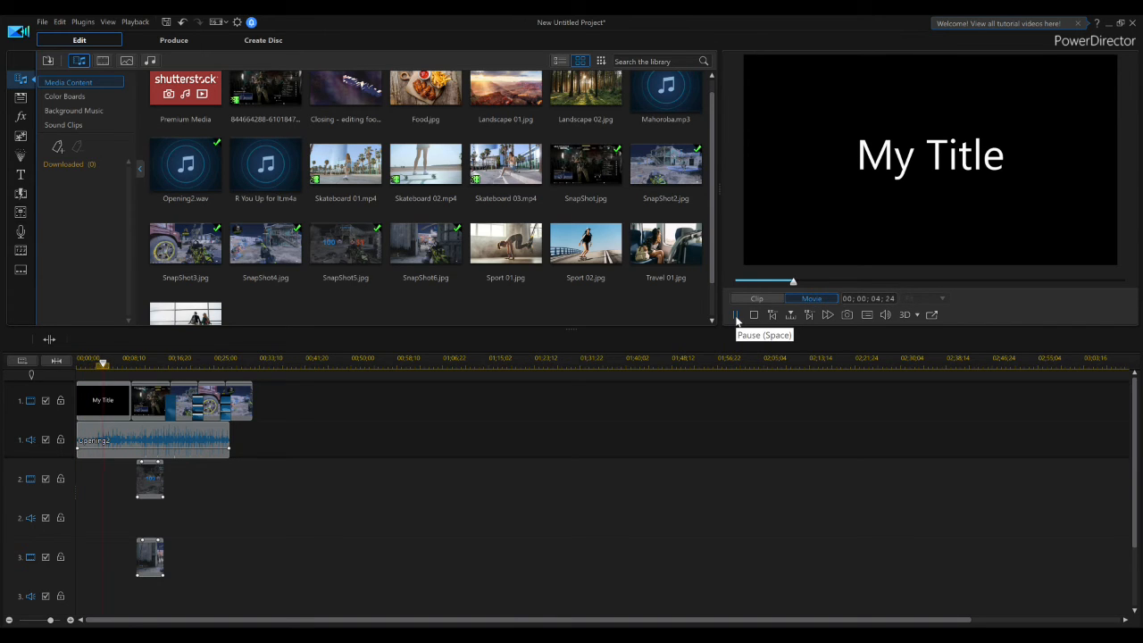
pyautogui.click(737, 318)
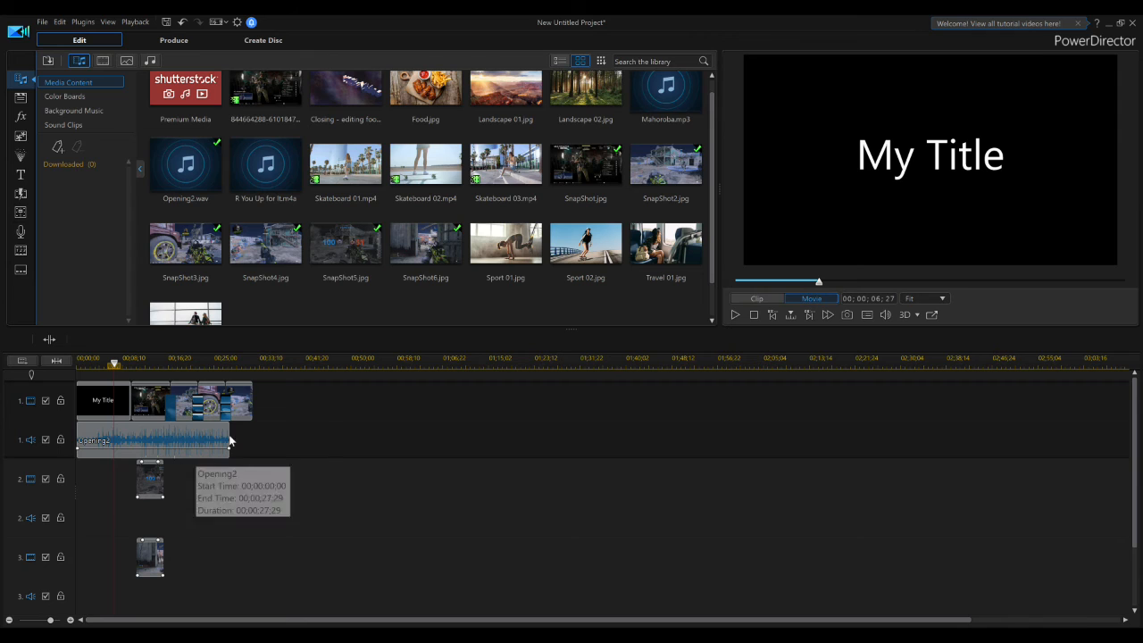
# Place the "Closing - editing footage" clip on track 1 just after the last gameplay photo, leaving a small gap
pyautogui.click(149, 411)
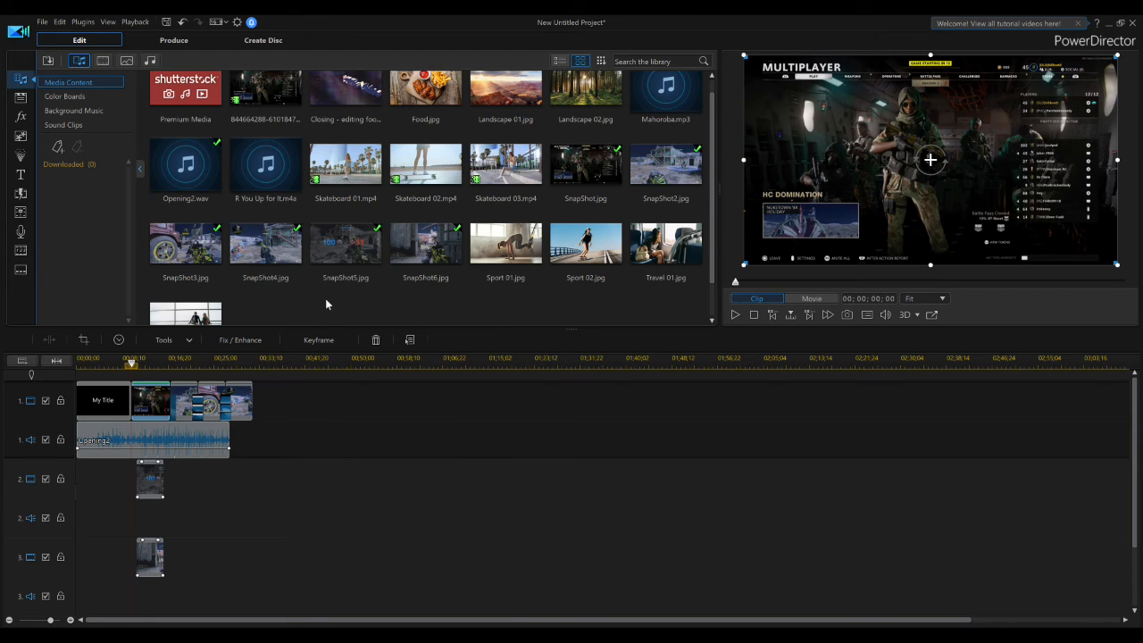
pyautogui.moveTo(360, 96); pyautogui.dragTo(258, 425)
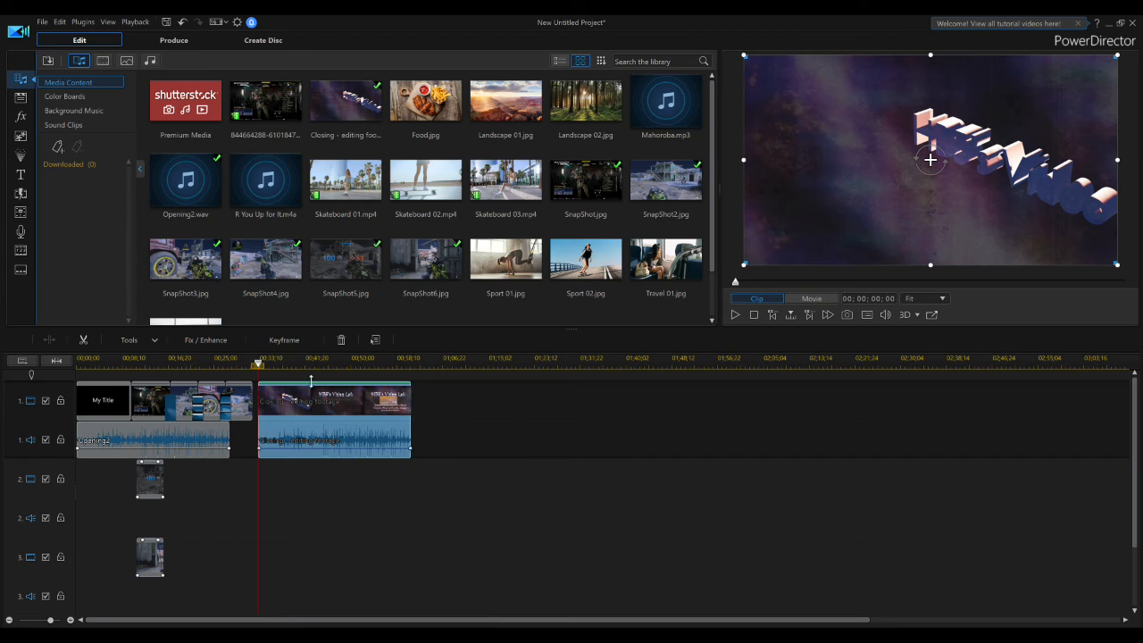
# Capture the closing clip's frame at 00;00;27;22 as a snapshot named SnapShot7 in the Gaming Videos Photos folder
pyautogui.click(358, 361)
pyautogui.moveTo(384, 362); pyautogui.dragTo(409, 363)
pyautogui.click(415, 386)
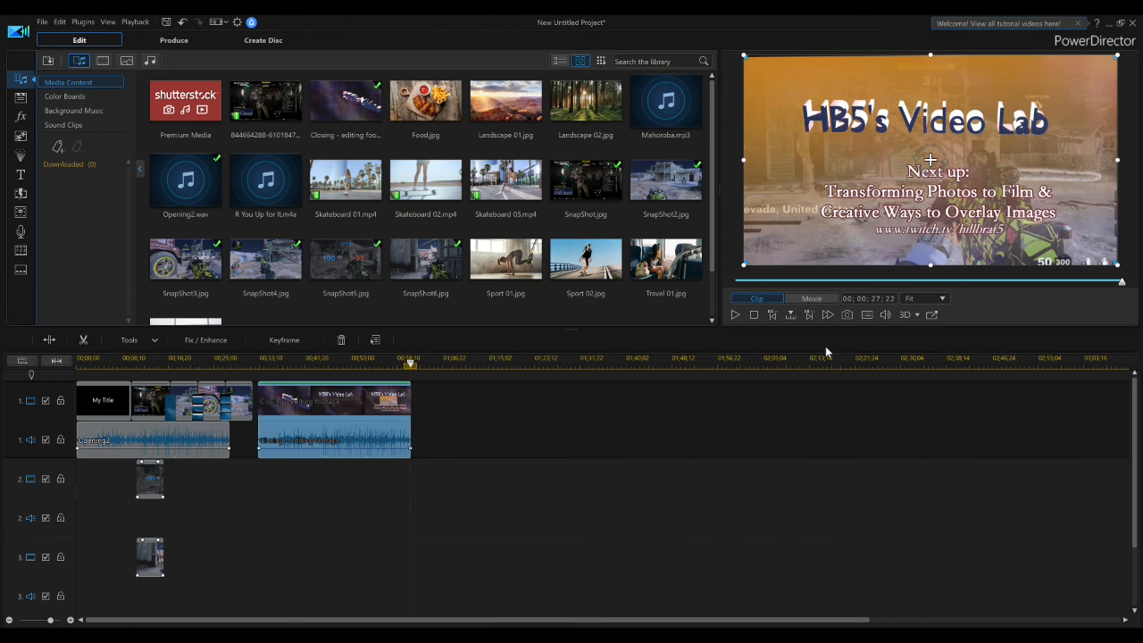
pyautogui.click(844, 316)
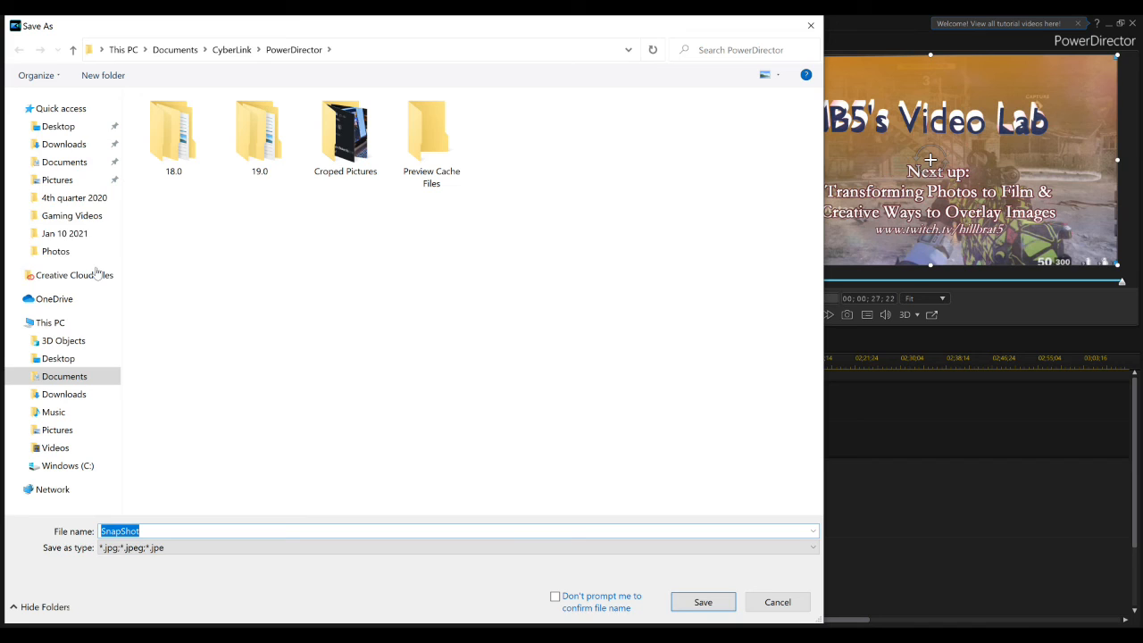
pyautogui.click(82, 219)
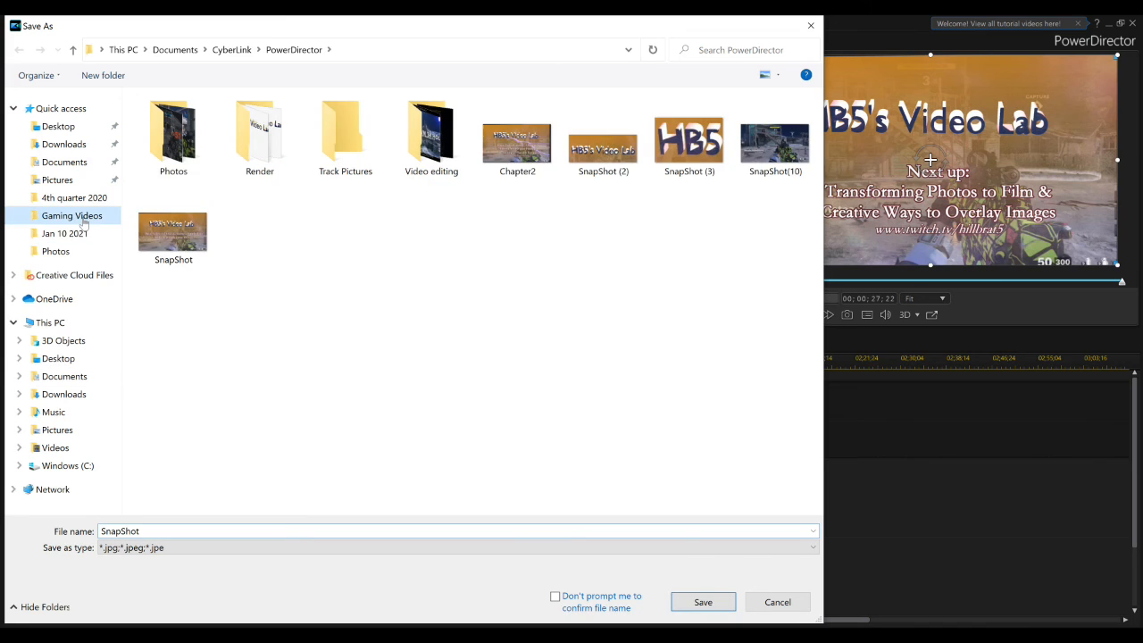
pyautogui.doubleClick(183, 159)
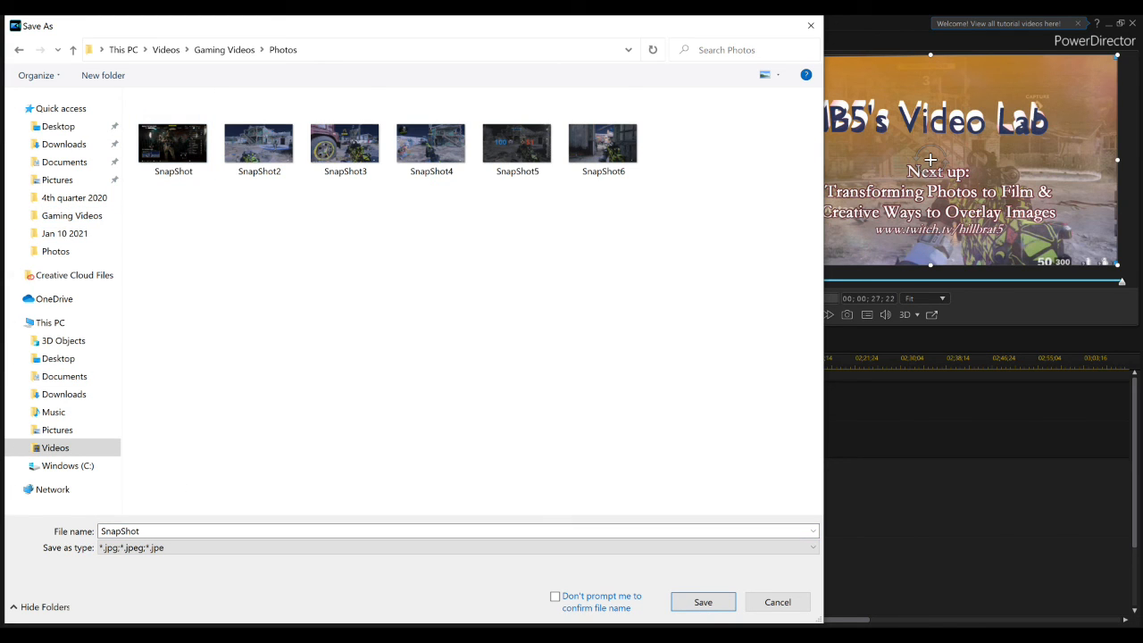
pyautogui.doubleClick(165, 530)
pyautogui.click(166, 532)
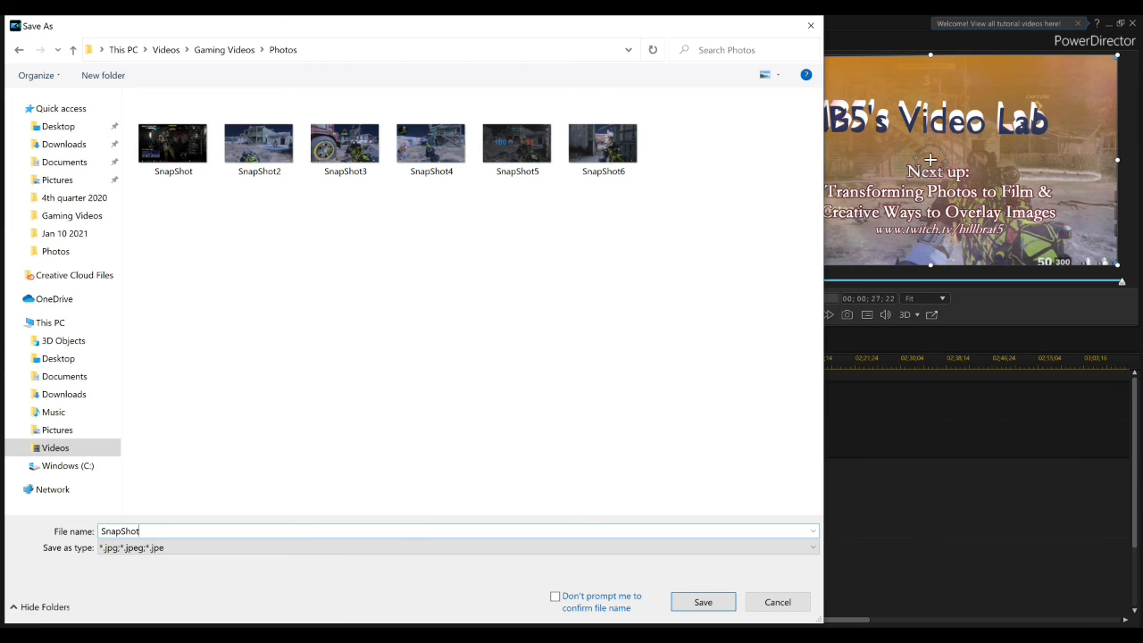
pyautogui.write('7')
pyautogui.click(700, 600)
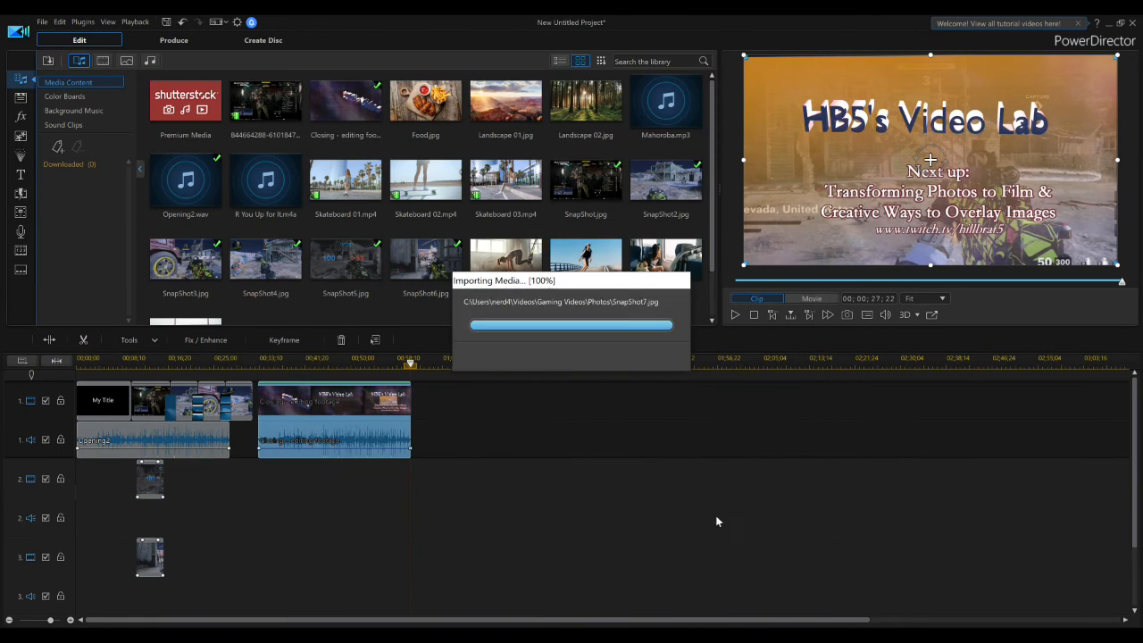
# Place SnapShot7 on track 1 right after the closing clip and overlap it slightly with the Crossfade option
pyautogui.moveTo(506, 261); pyautogui.dragTo(415, 430)
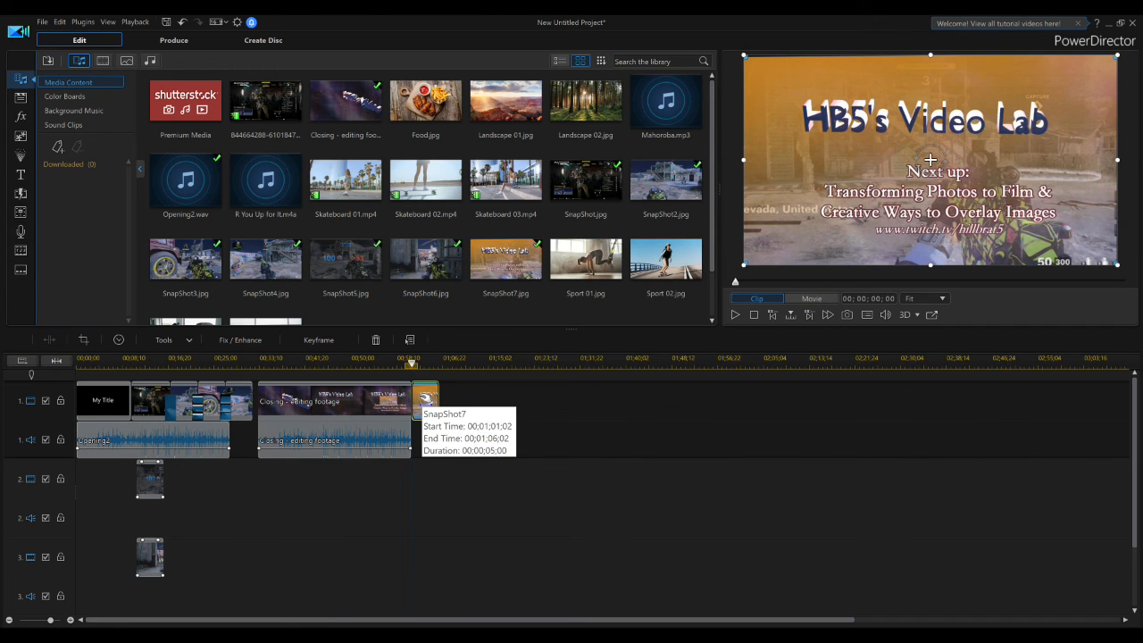
pyautogui.moveTo(424, 399); pyautogui.dragTo(421, 398)
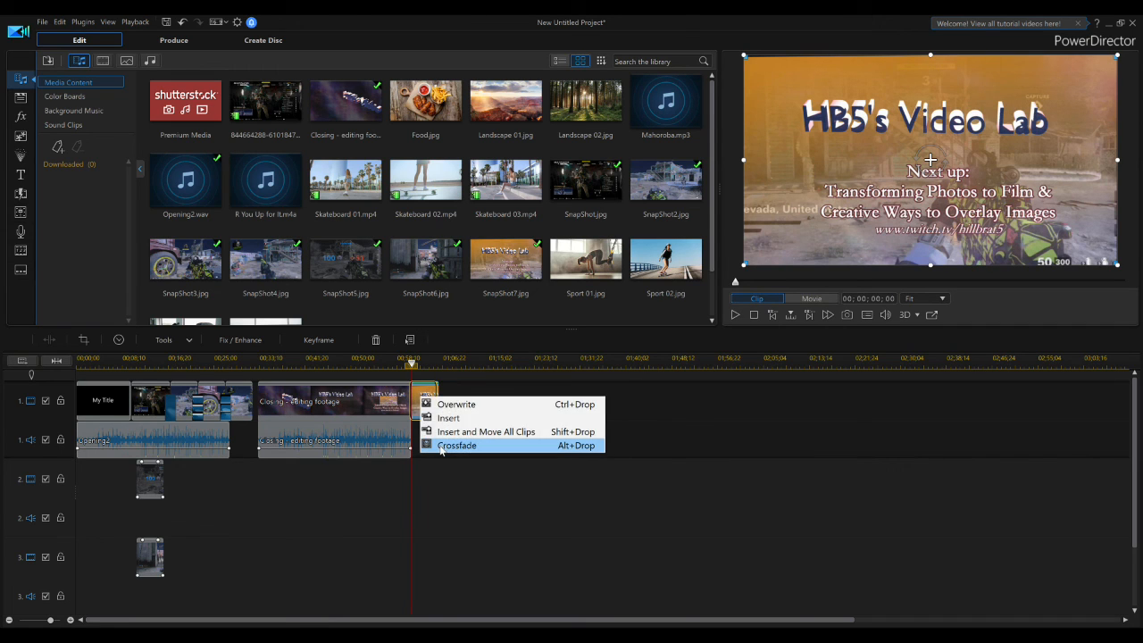
pyautogui.click(442, 447)
# Play the last seconds of the closing clip to review its crossfade into SnapShot7
pyautogui.moveTo(416, 361); pyautogui.dragTo(398, 361)
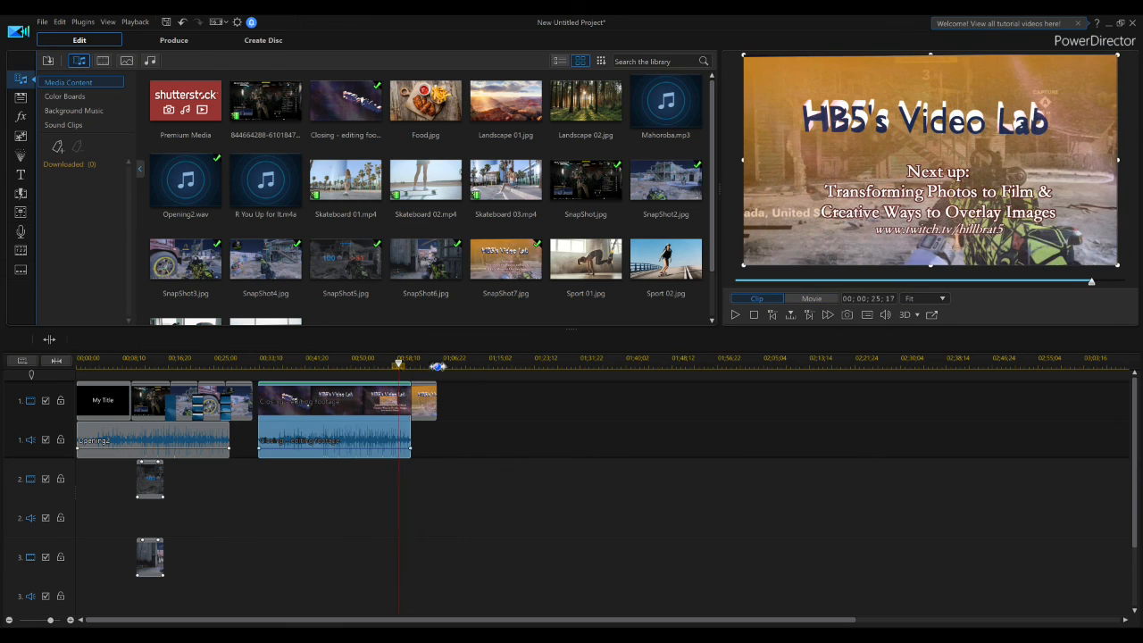
pyautogui.click(735, 314)
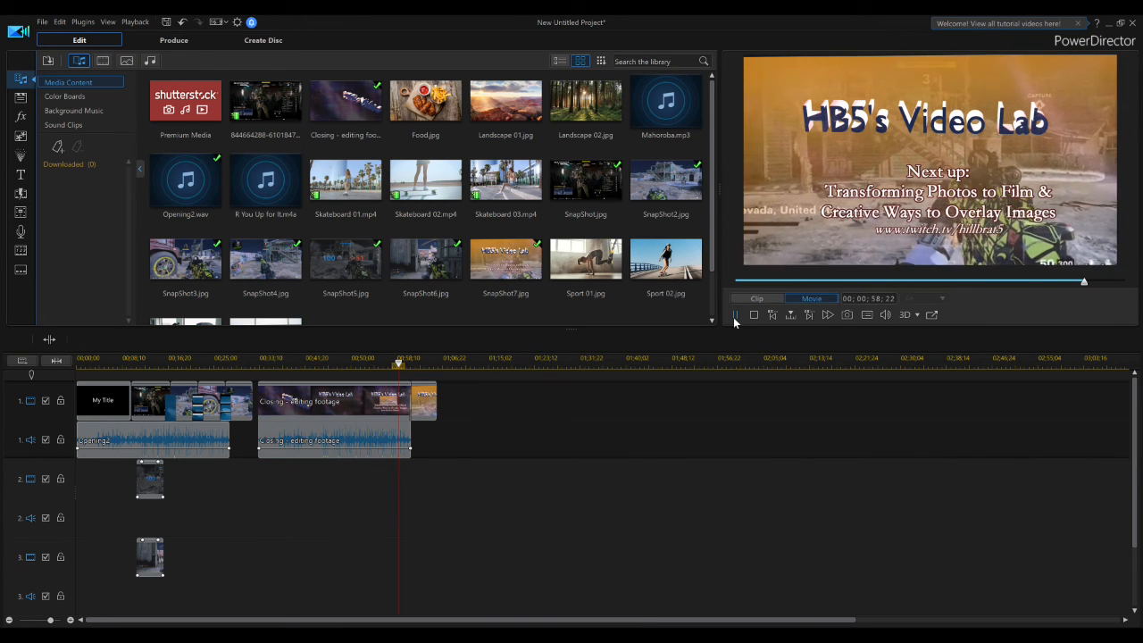